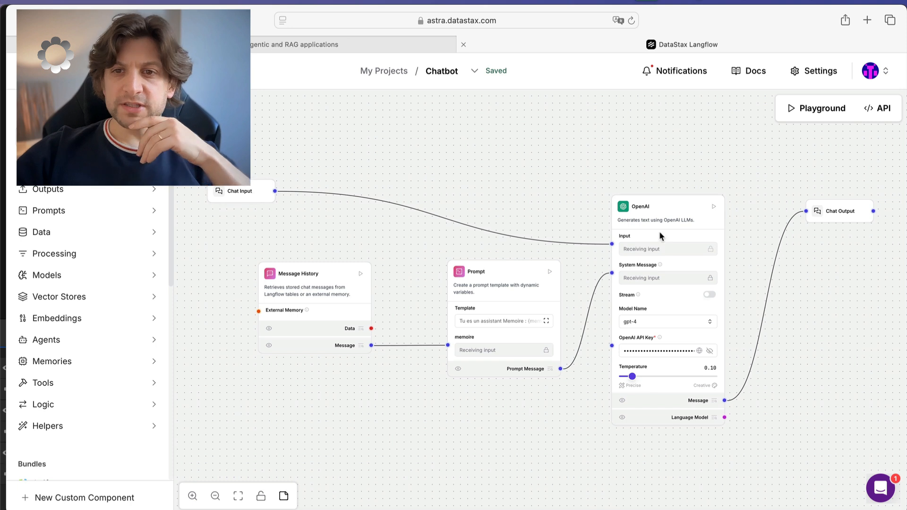
Open the Chatbot flow's Playground, try out its message box with throwaway text, and return to the flow.
left_click(656, 355)
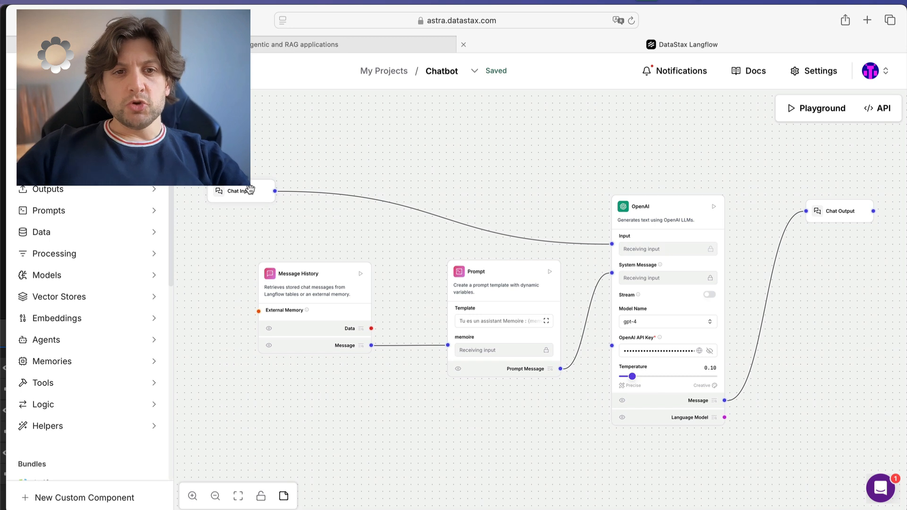
left_click(813, 116)
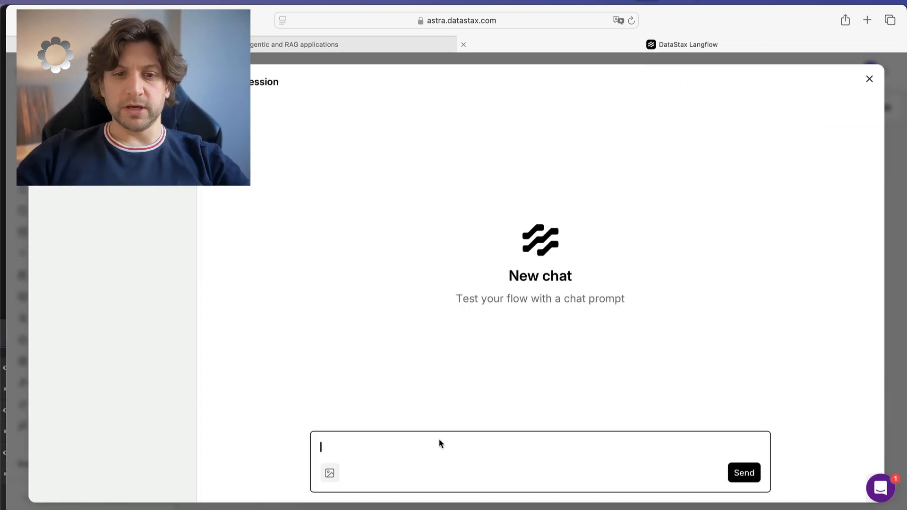
type("fnskfnyk")
key("super+BackSpace")
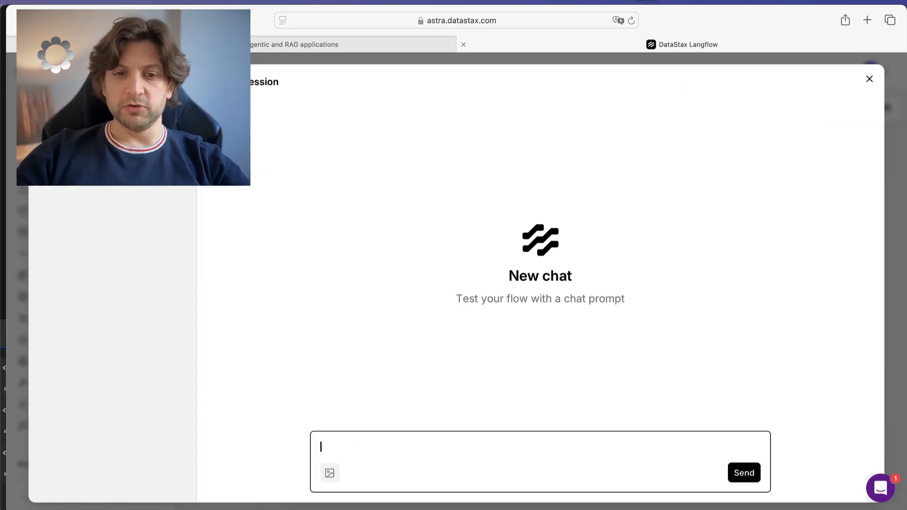
left_click(869, 79)
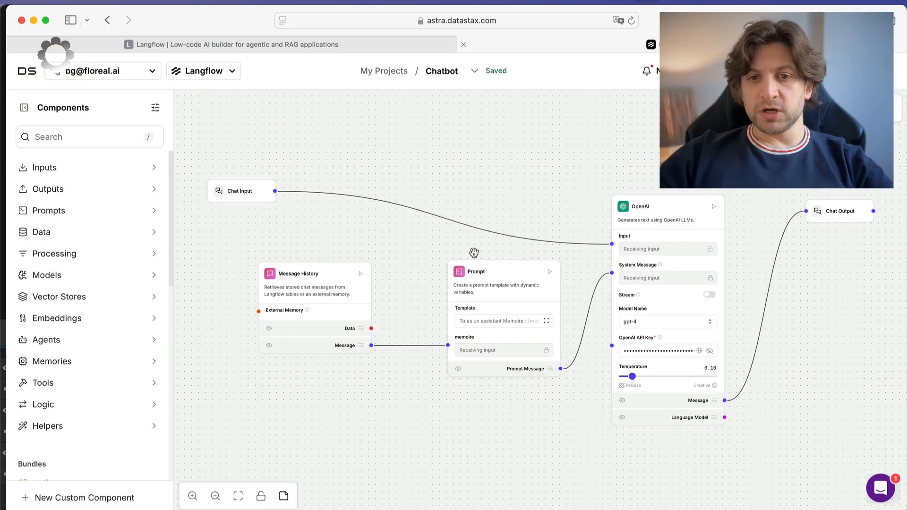
Review the Prompt component's template, including the assistant instruction and the {memoire} variable, and leave it without saving.
left_click(509, 322)
left_click(154, 176)
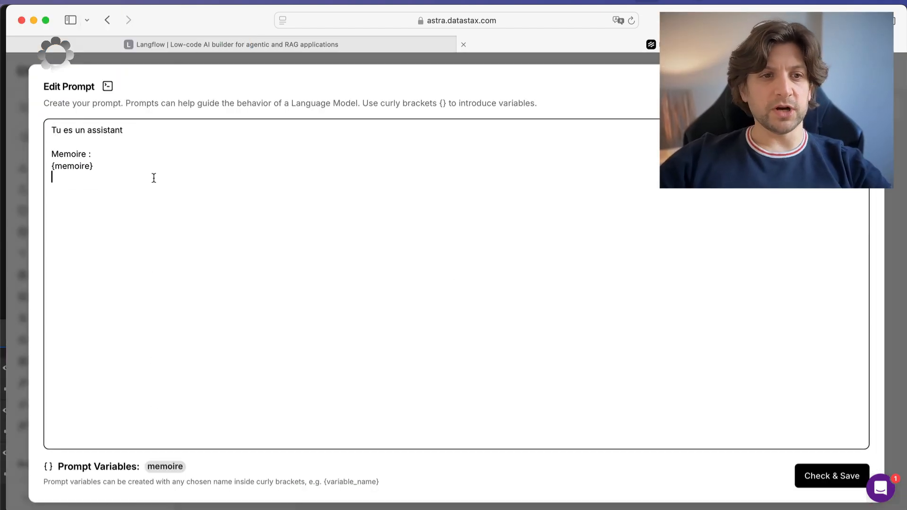
left_click_drag(154, 176, 48, 164)
left_click(111, 174)
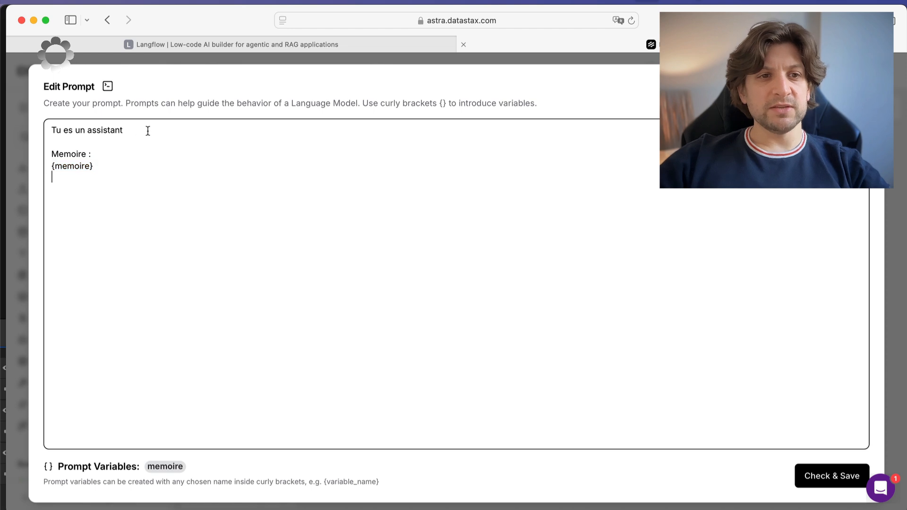
left_click_drag(148, 130, 50, 131)
left_click(173, 131)
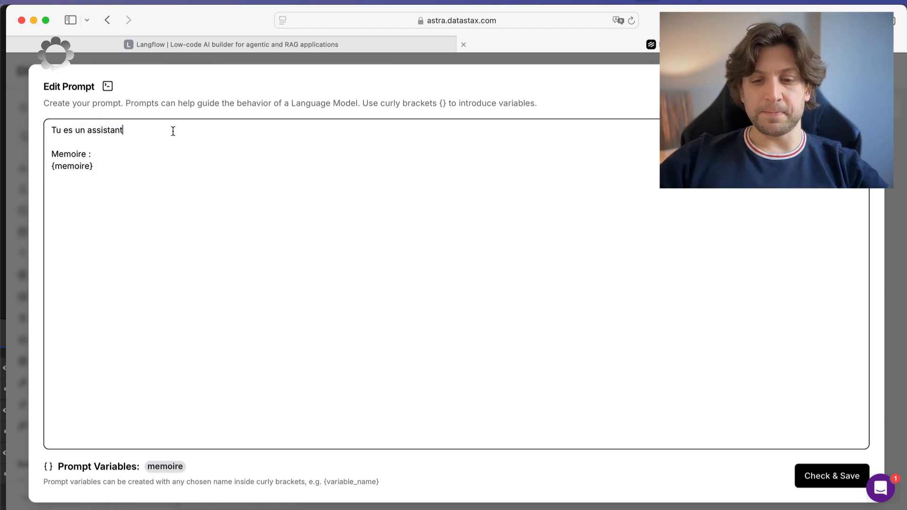
type(".")
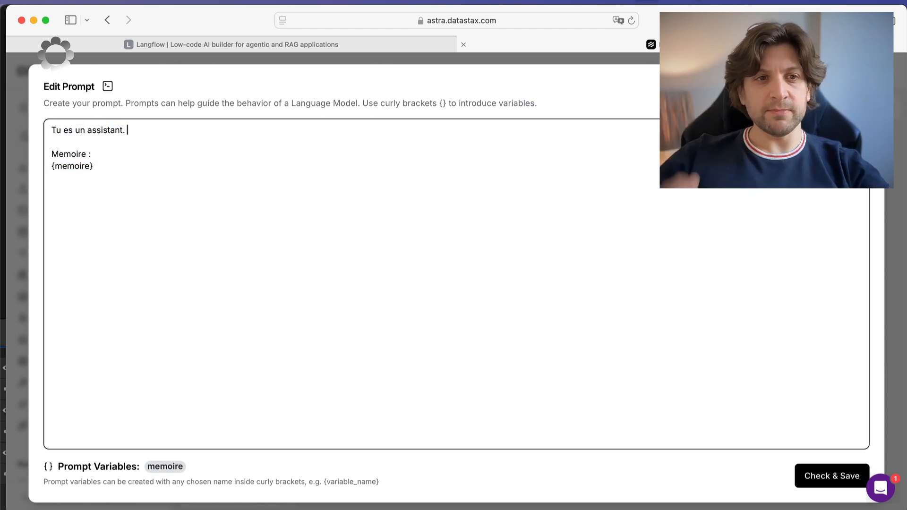
left_click_drag(107, 165, 43, 156)
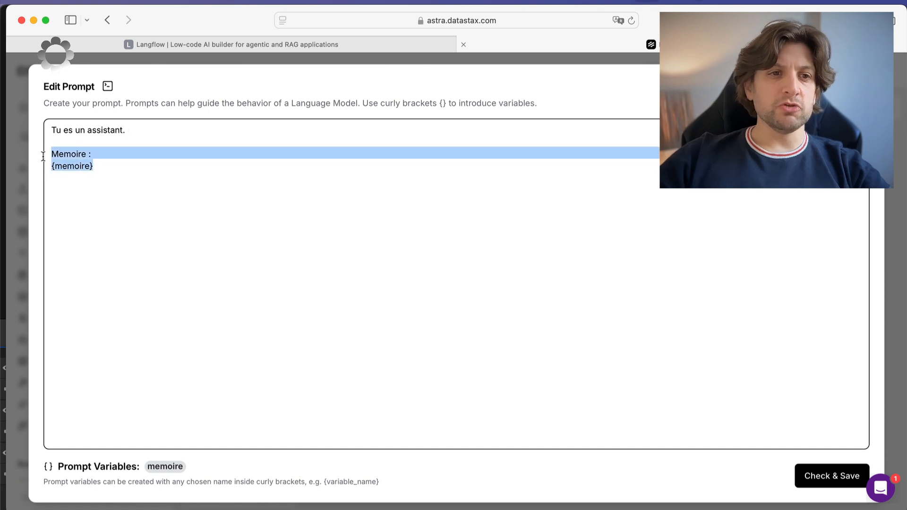
key("Escape")
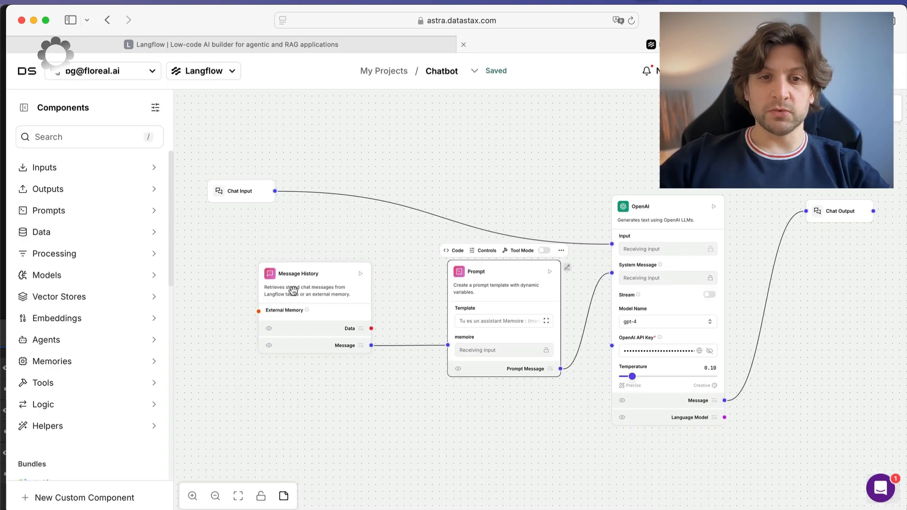
left_click_drag(302, 306, 302, 295)
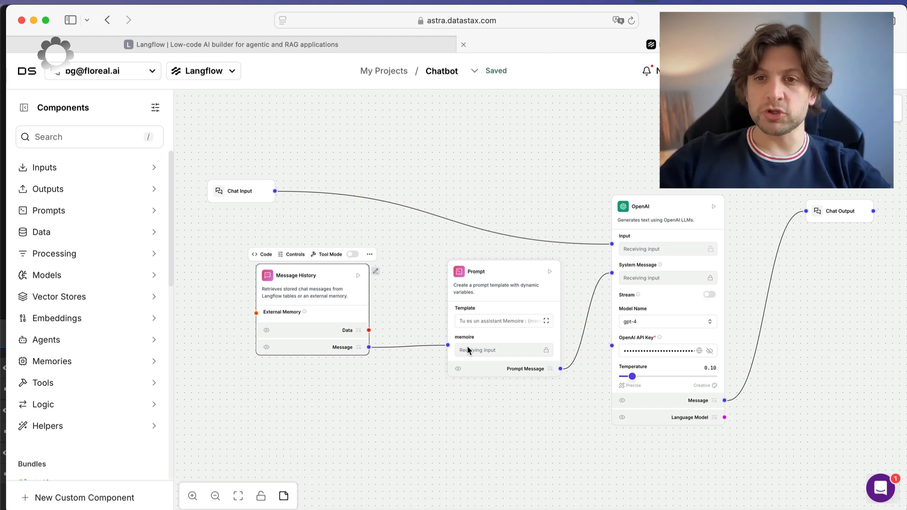
left_click(675, 213)
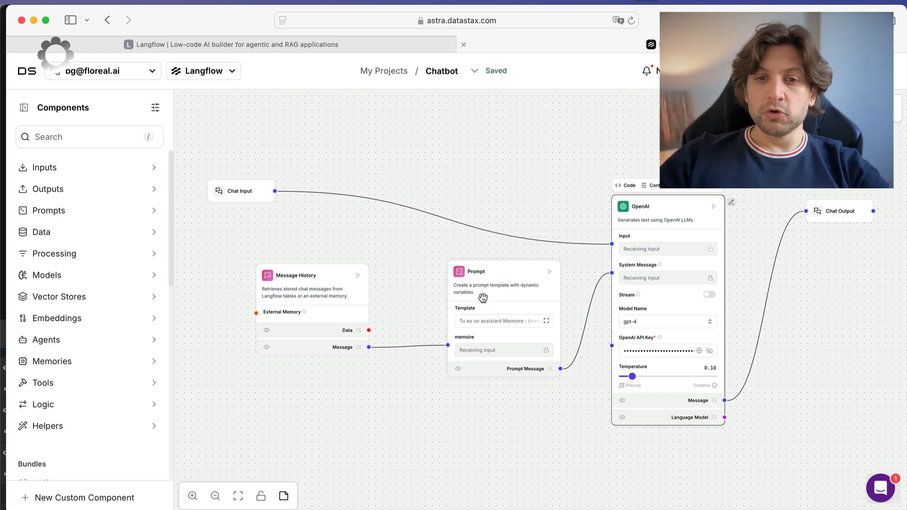
left_click(292, 280)
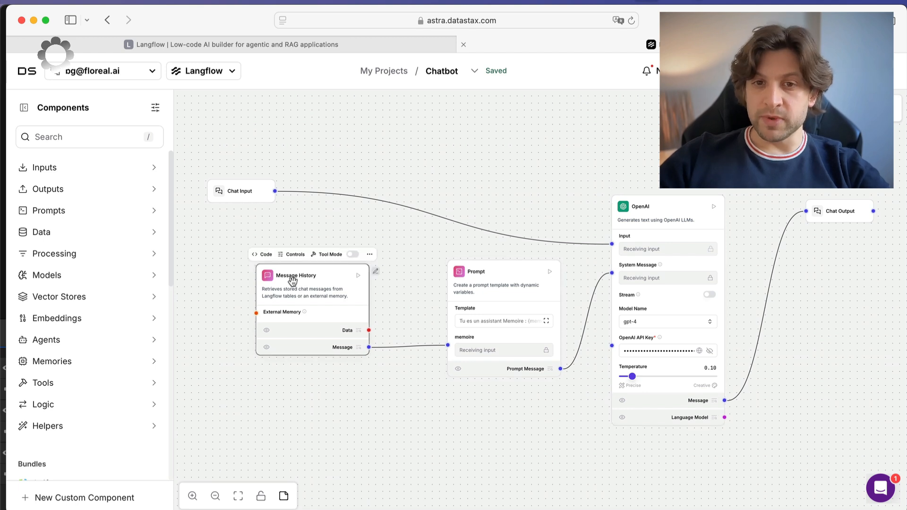
left_click(506, 288)
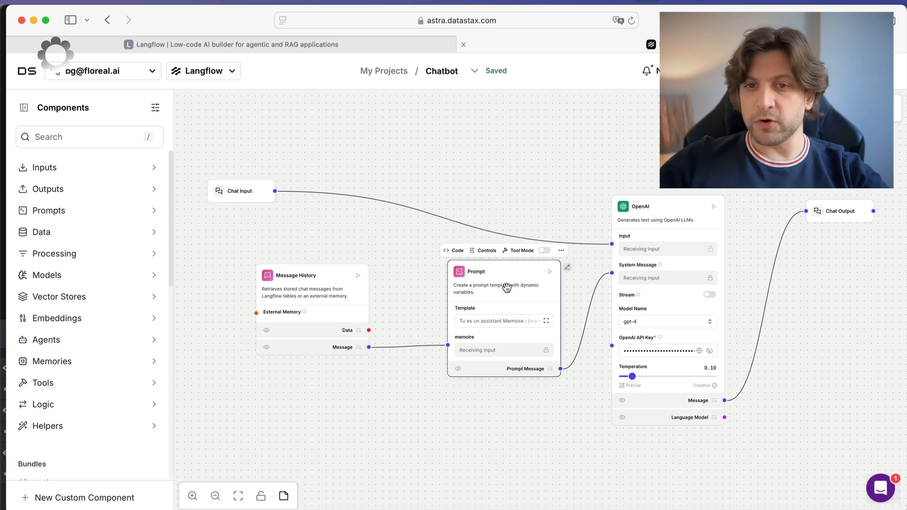
left_click(561, 229)
Open the Data Explorer of the youtube vector database in Astra DB.
scroll(561, 228, "down", 1)
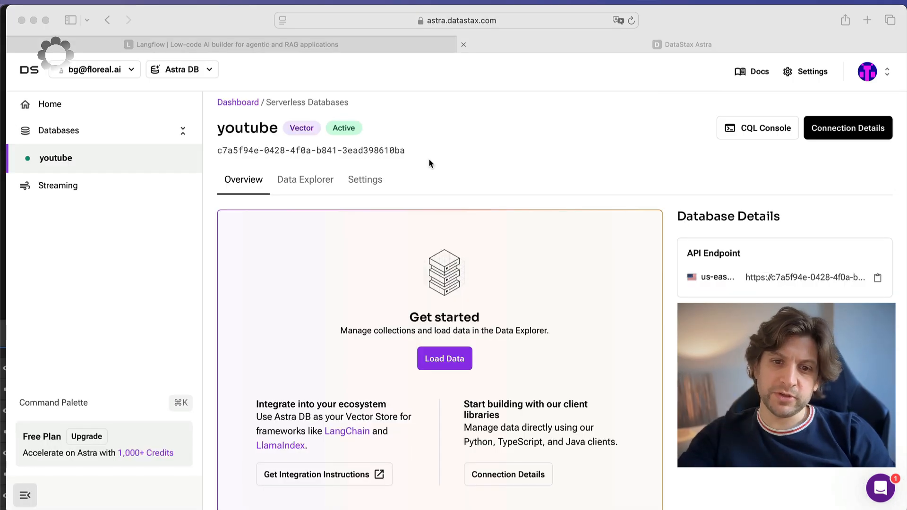
left_click(325, 181)
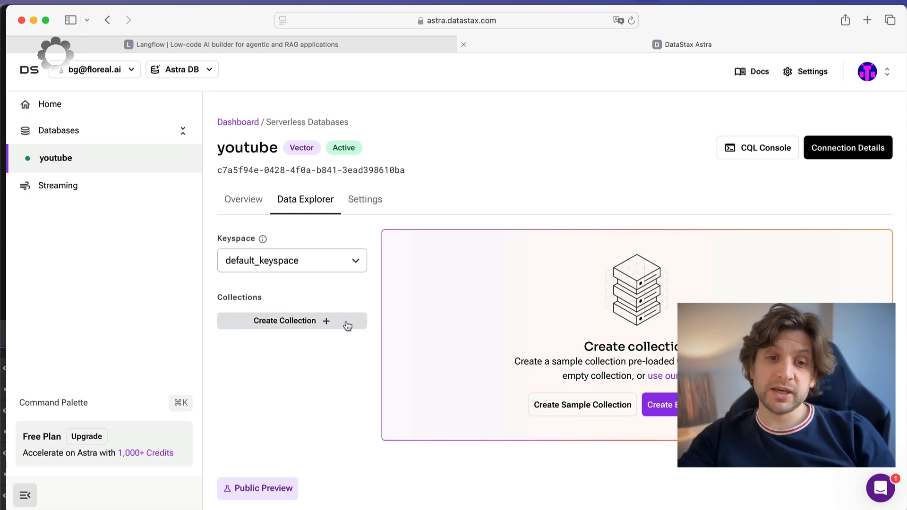
left_click(348, 325)
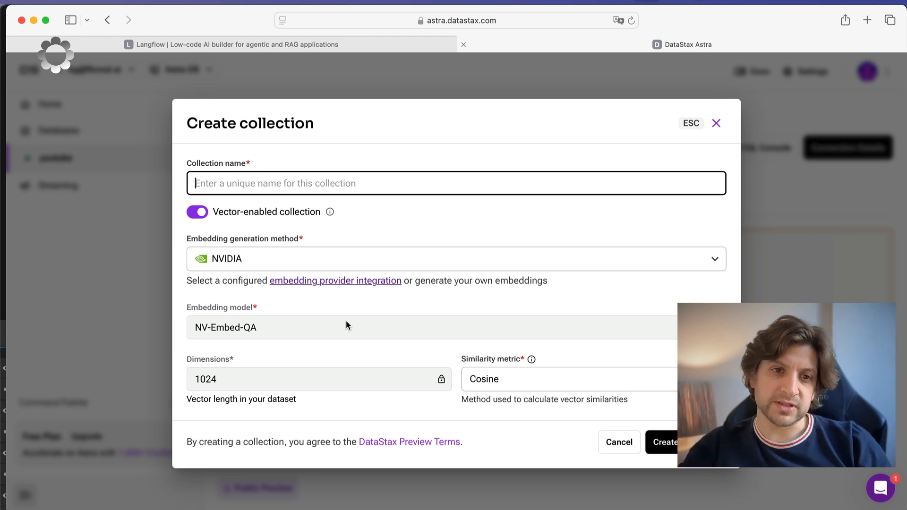
type("youtube")
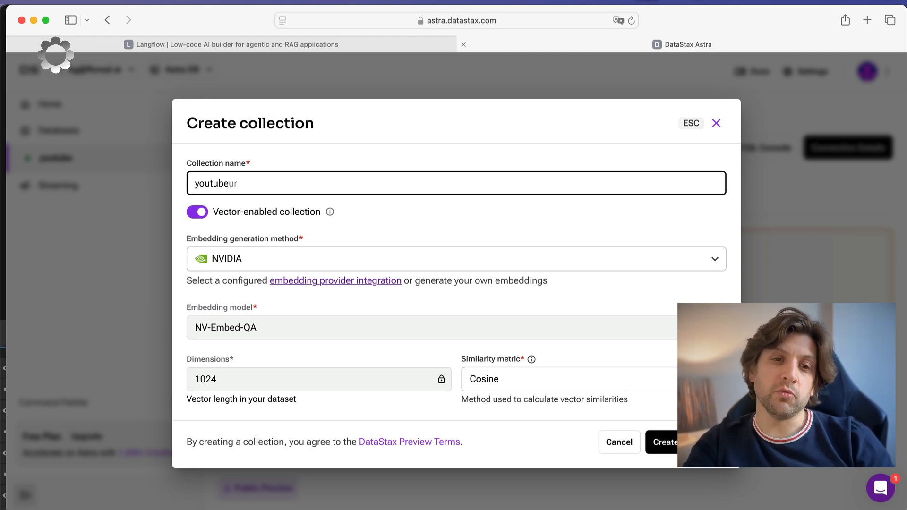
key("Escape")
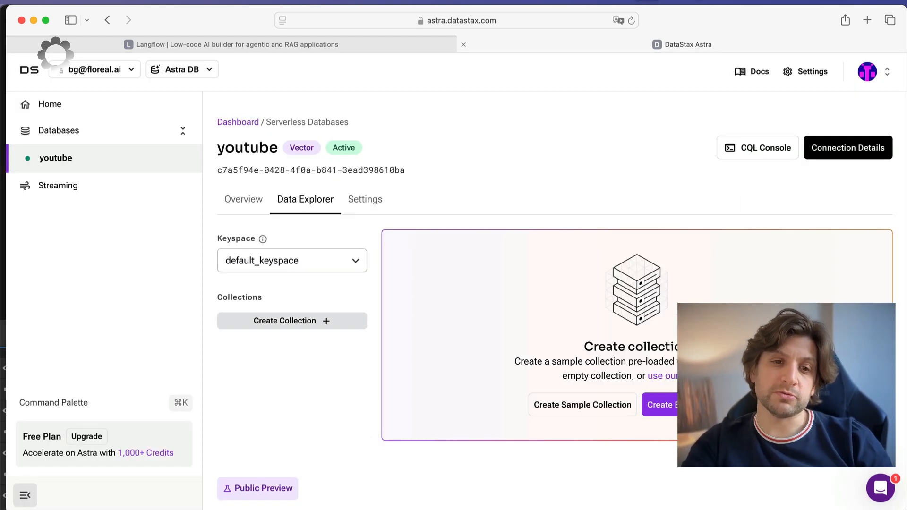
left_click(304, 319)
type("youtube")
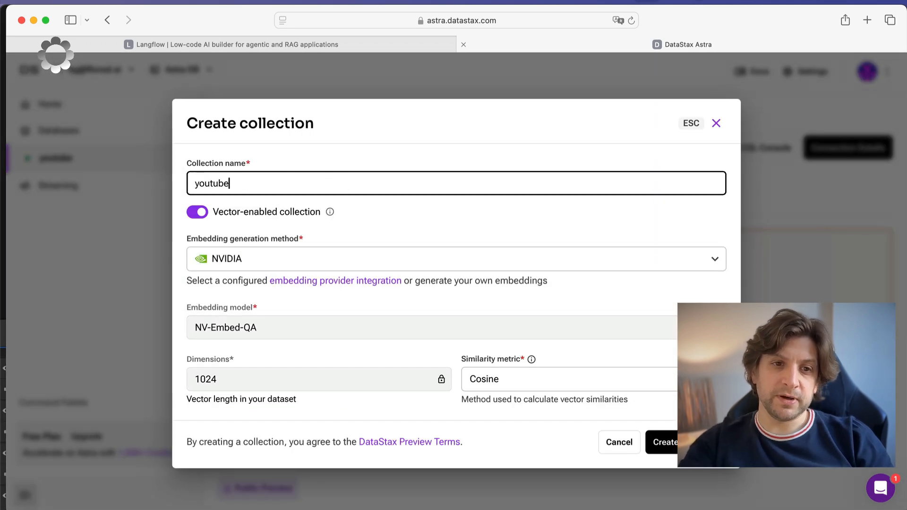
left_click(235, 197)
left_click(375, 227)
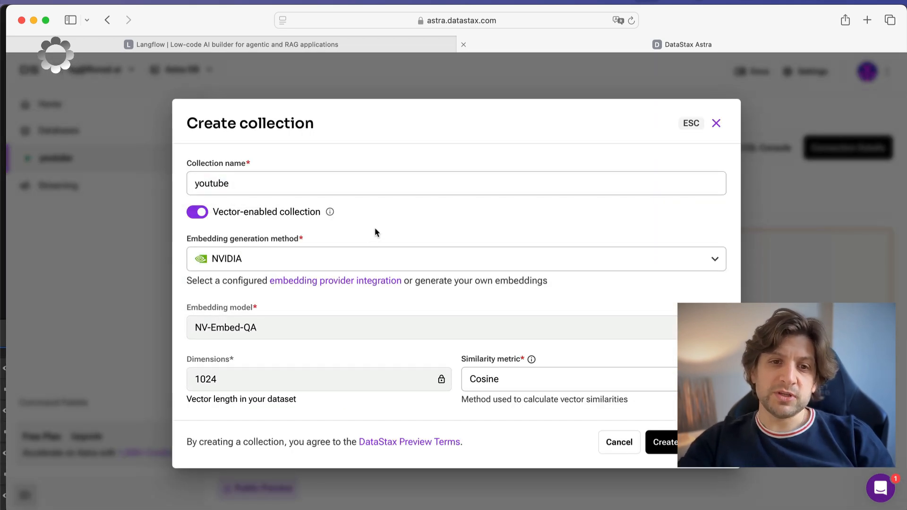
left_click(373, 259)
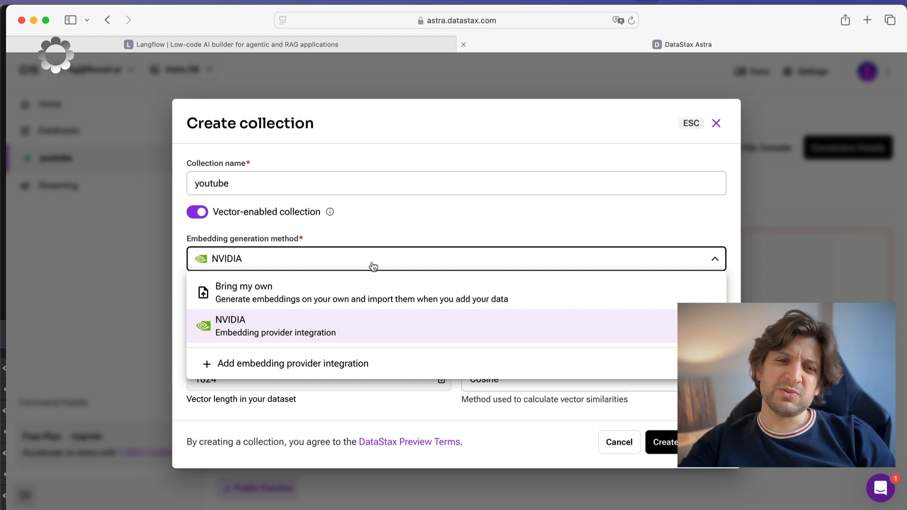
left_click(458, 218)
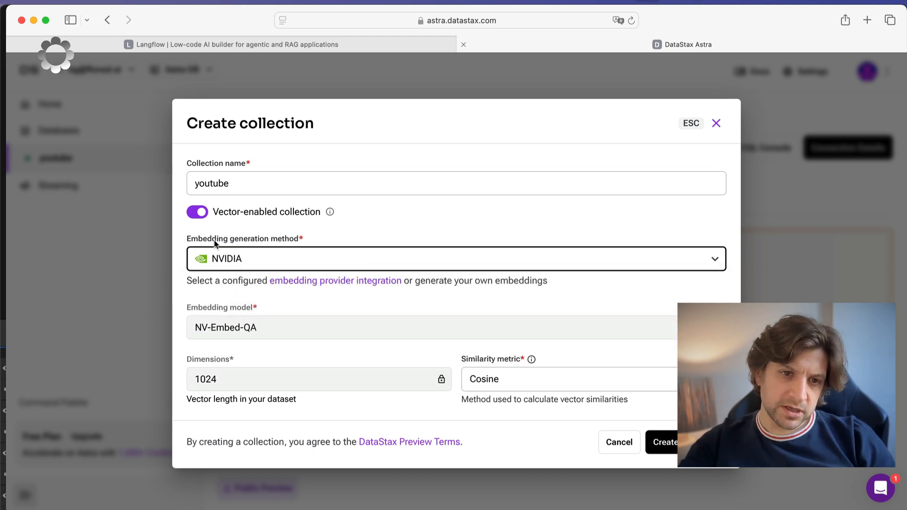
left_click(270, 264)
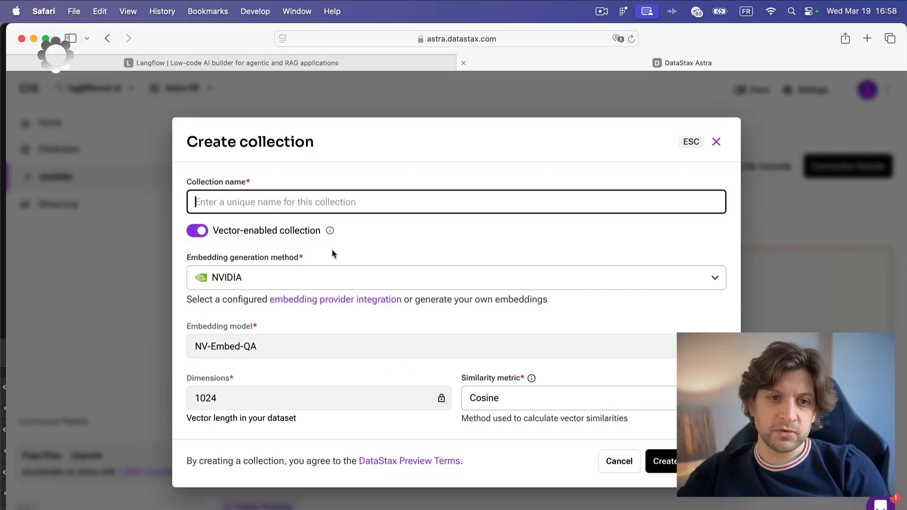
Set the new collection's embedding generation method to Bring my own and name the collection youtube.
left_click(332, 284)
left_click(325, 311)
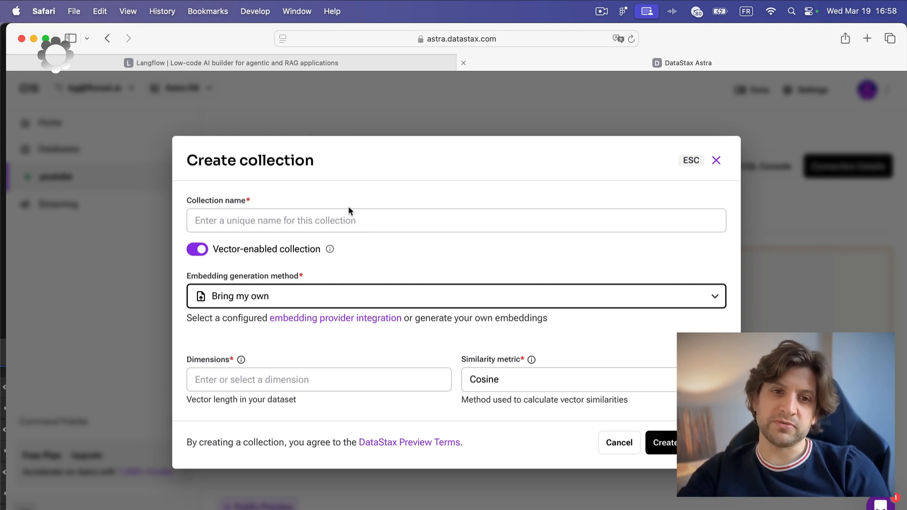
left_click(348, 219)
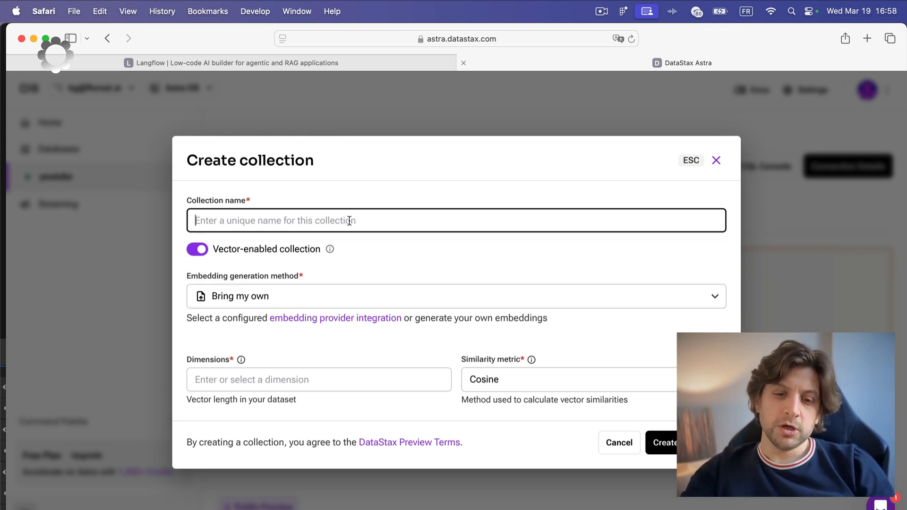
type("youtube")
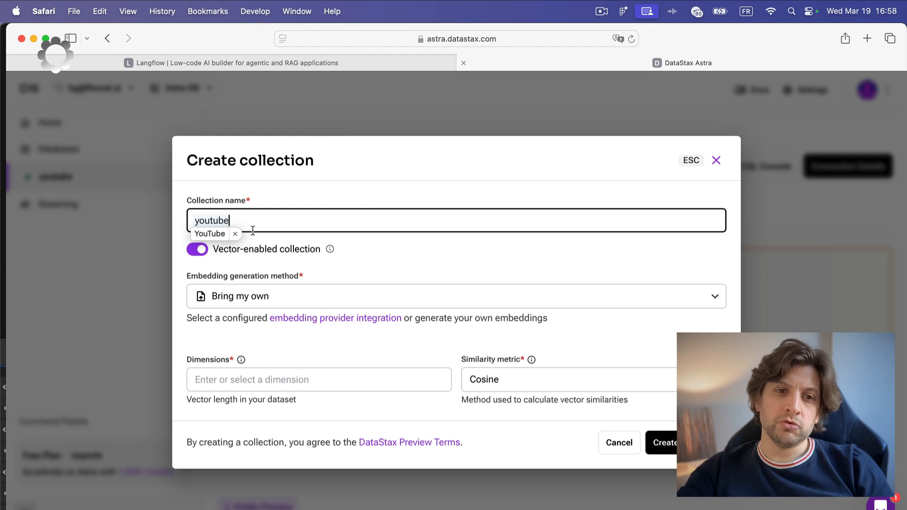
left_click(235, 234)
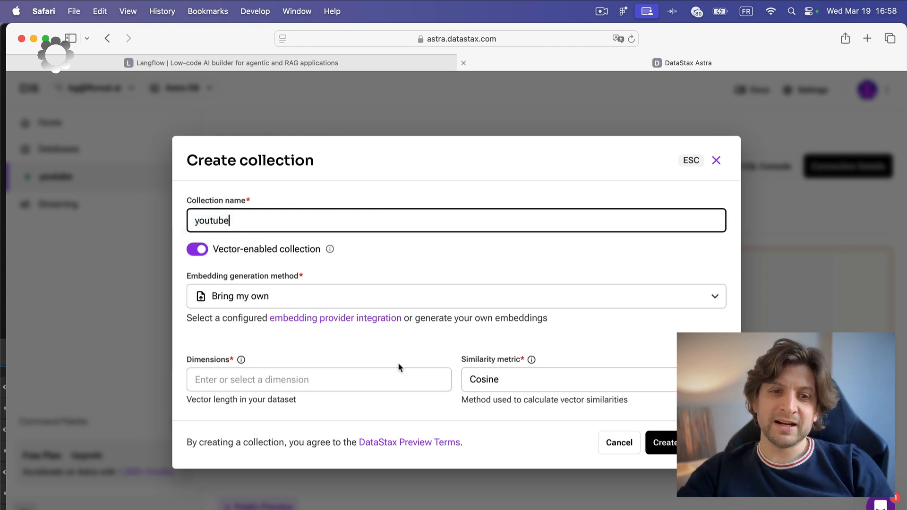
Set the collection's vector dimensions to 1536, matching text-embedding-ada-002, and create the collection.
left_click(437, 346)
left_click(359, 375)
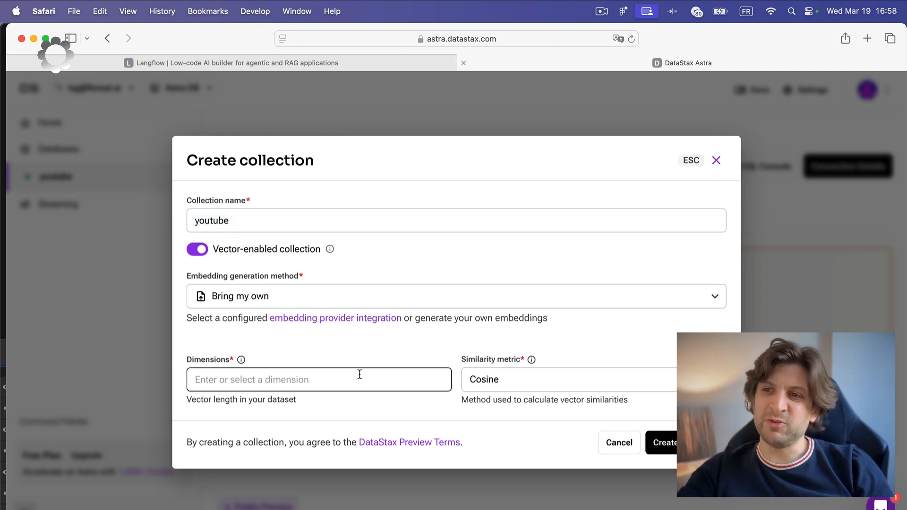
left_click(359, 375)
left_click(616, 345)
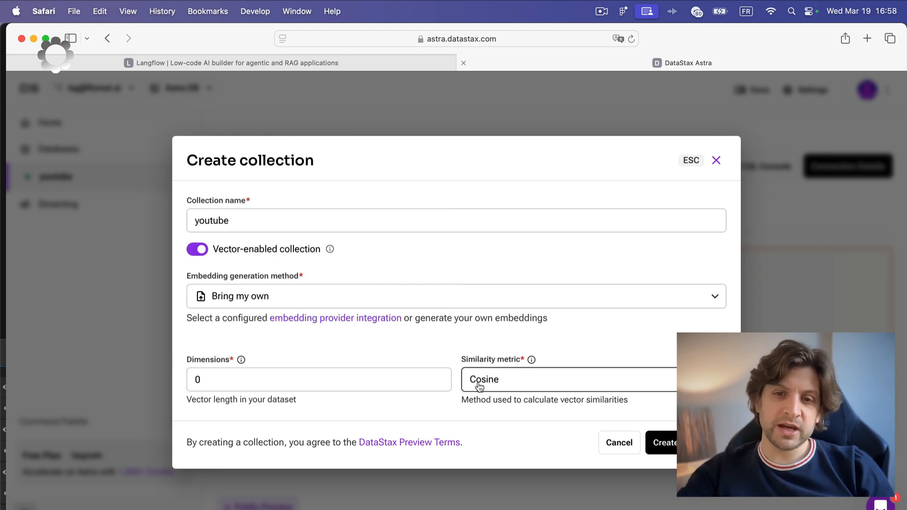
left_click(388, 377)
key("BackSpace")
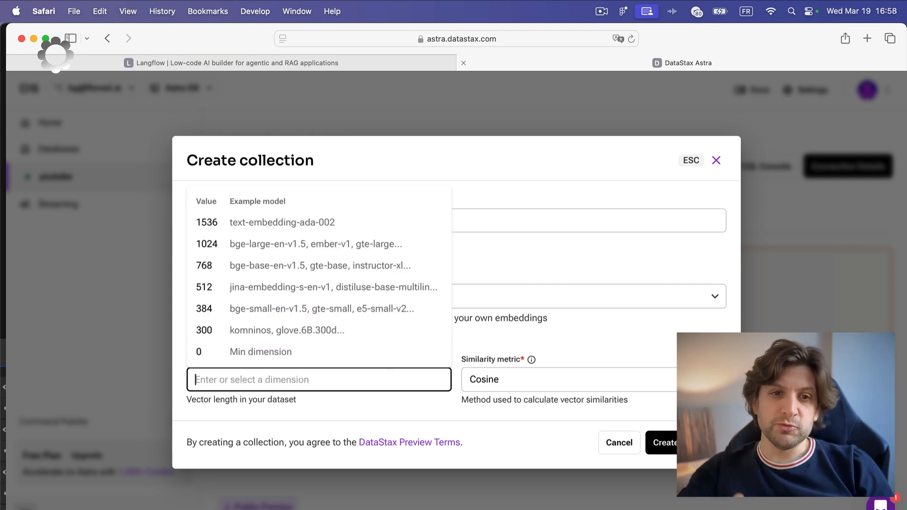
left_click(368, 224)
left_click(358, 349)
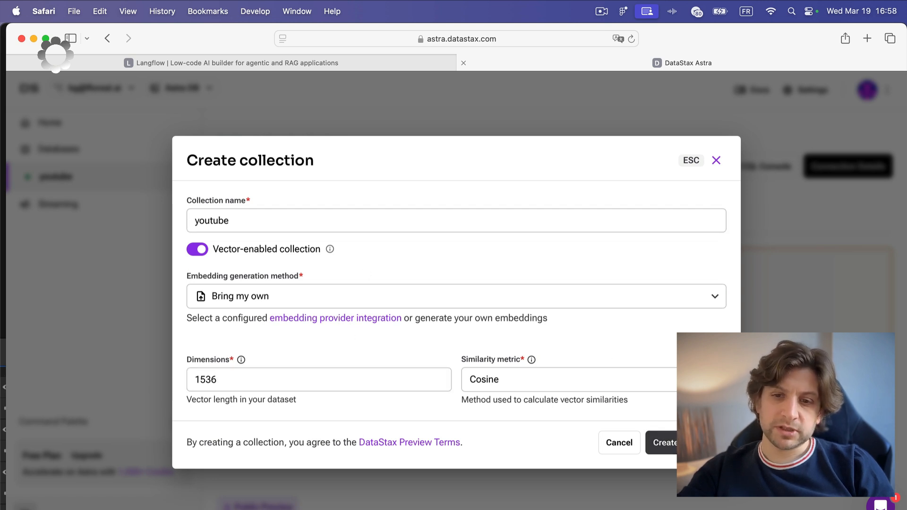
left_click(663, 442)
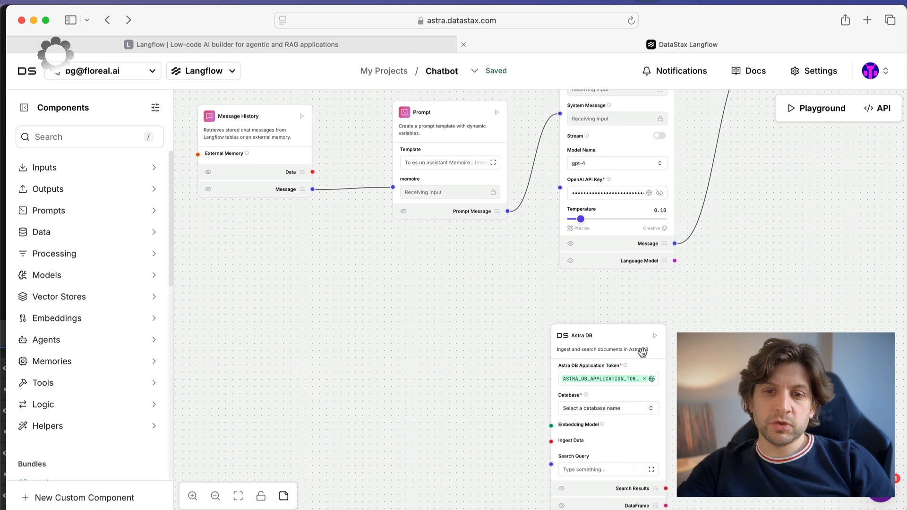
Search the Langflow components for astra.
left_click(88, 135)
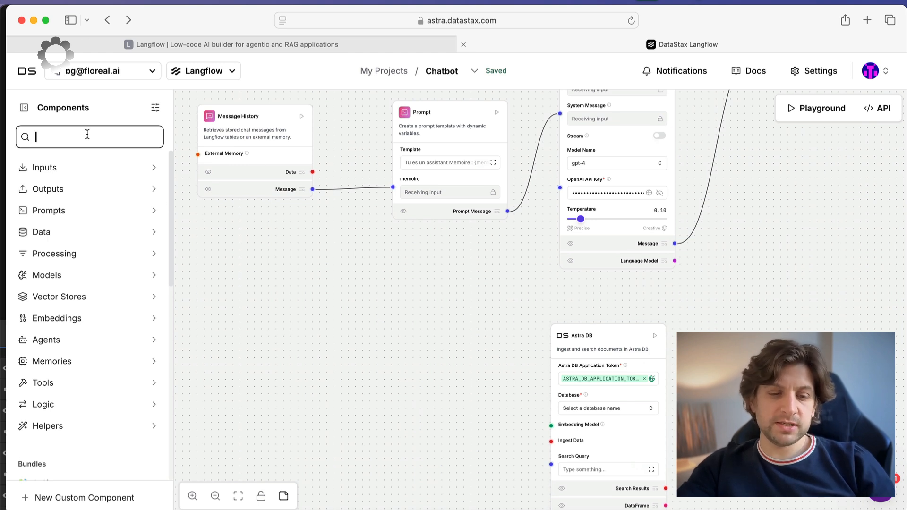
type("astra")
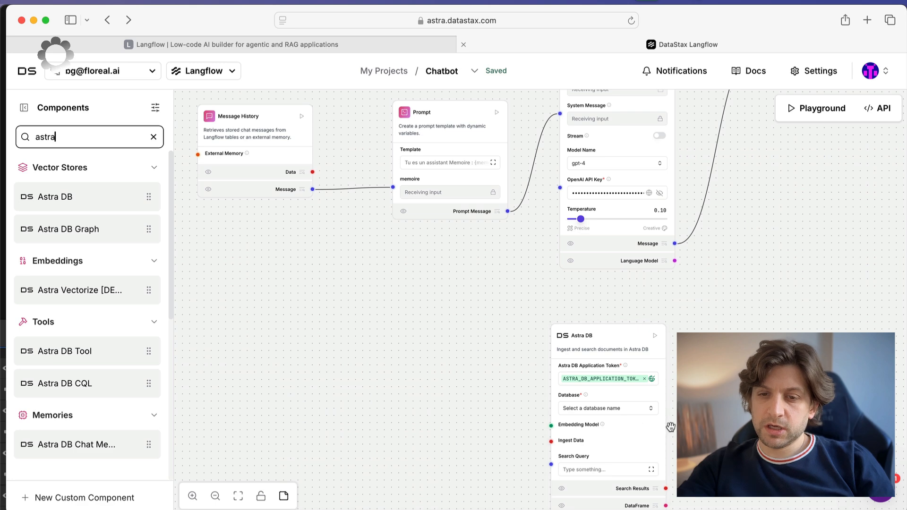
Refresh the Astra DB component's database list and choose the youtube database.
left_click_drag(673, 430, 633, 289)
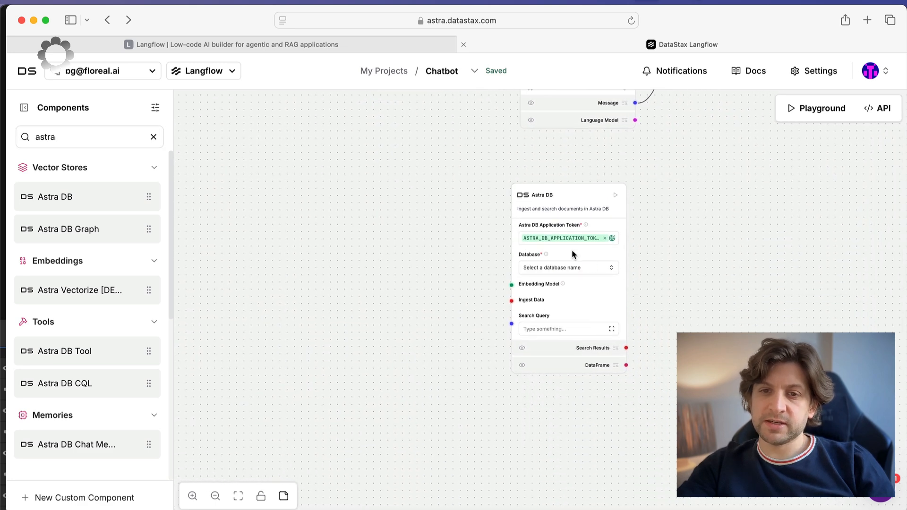
scroll(565, 241, "up", 5)
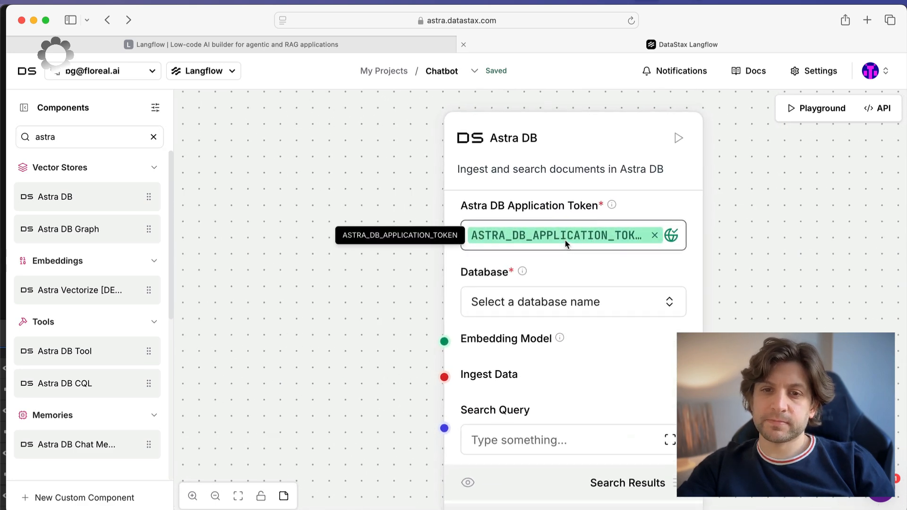
left_click(573, 305)
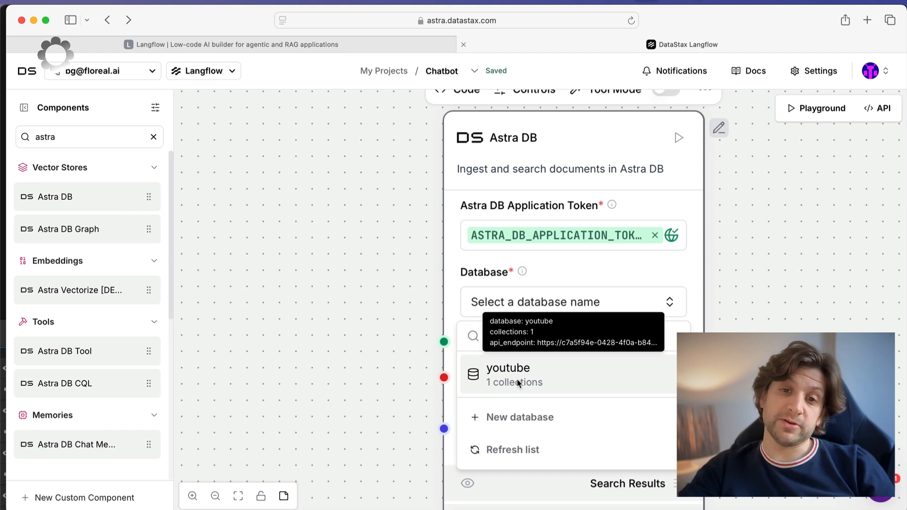
left_click(592, 270)
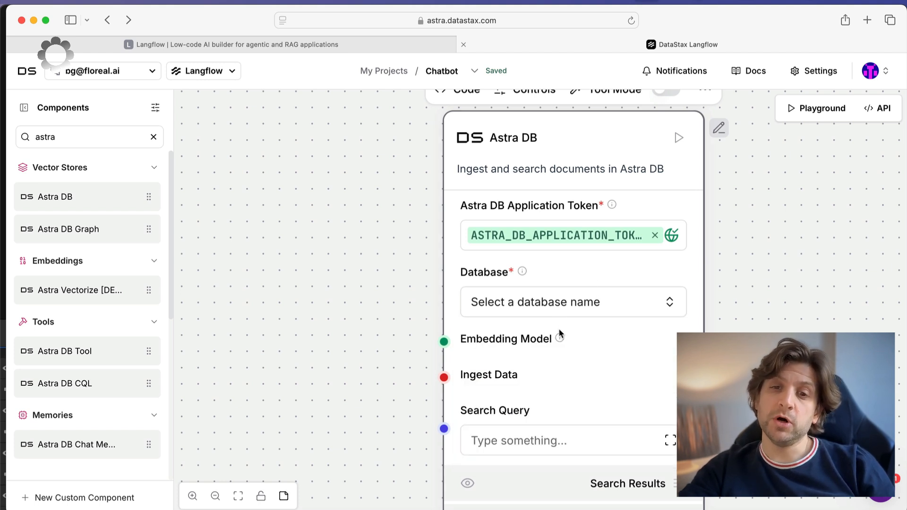
left_click(559, 314)
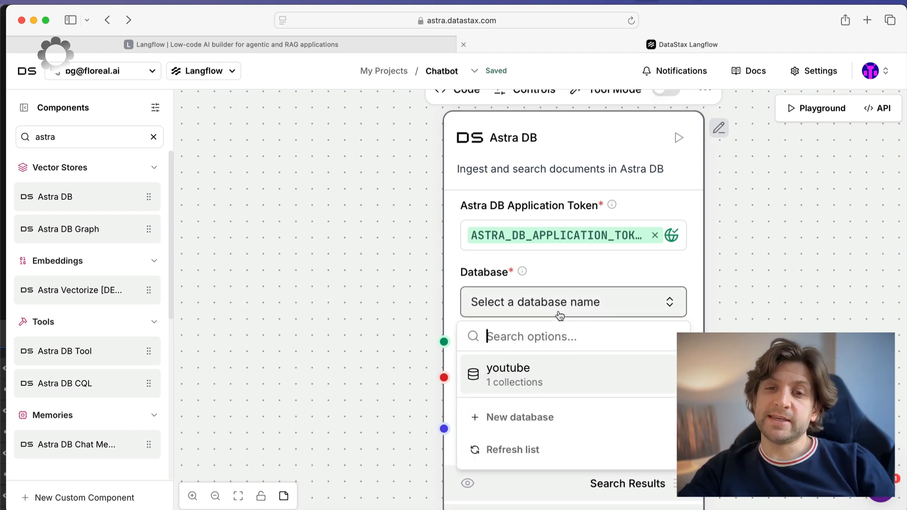
left_click(513, 449)
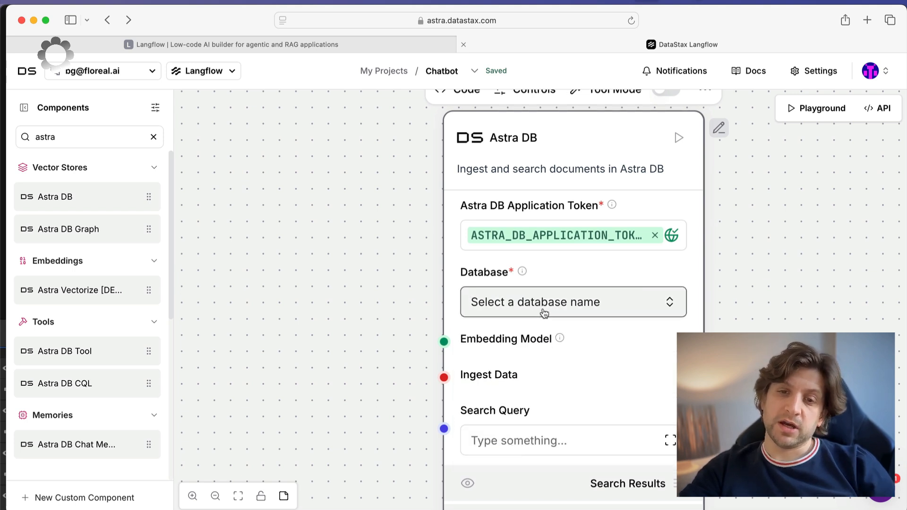
left_click(542, 313)
left_click(523, 372)
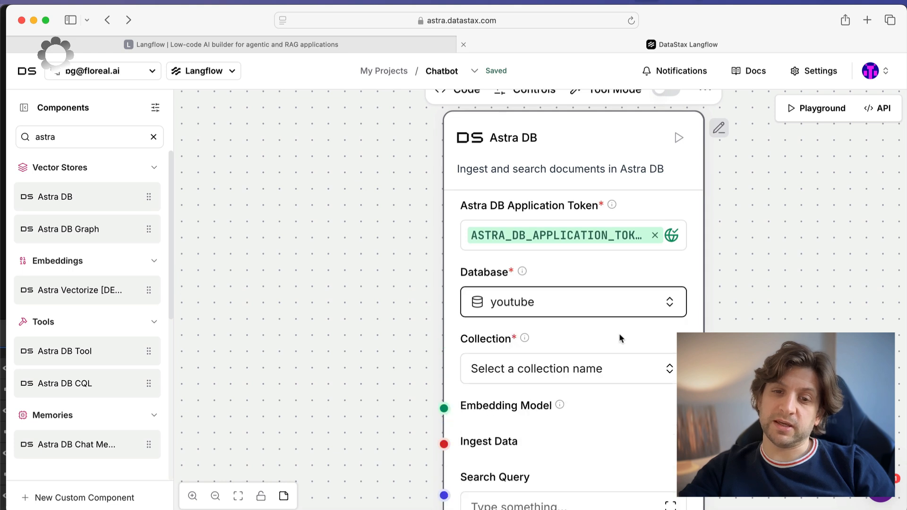
Choose the youtube collection for the Astra DB component.
left_click(556, 373)
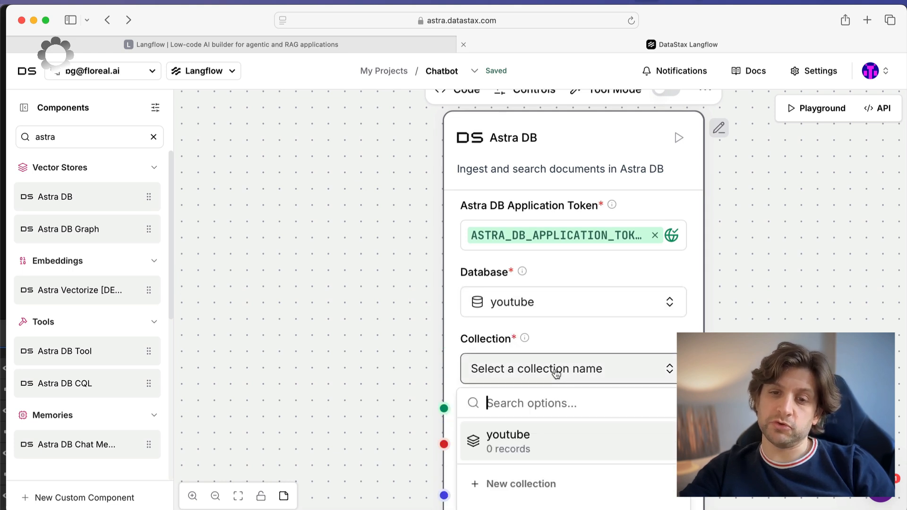
left_click(536, 439)
scroll(609, 419, "down", 5)
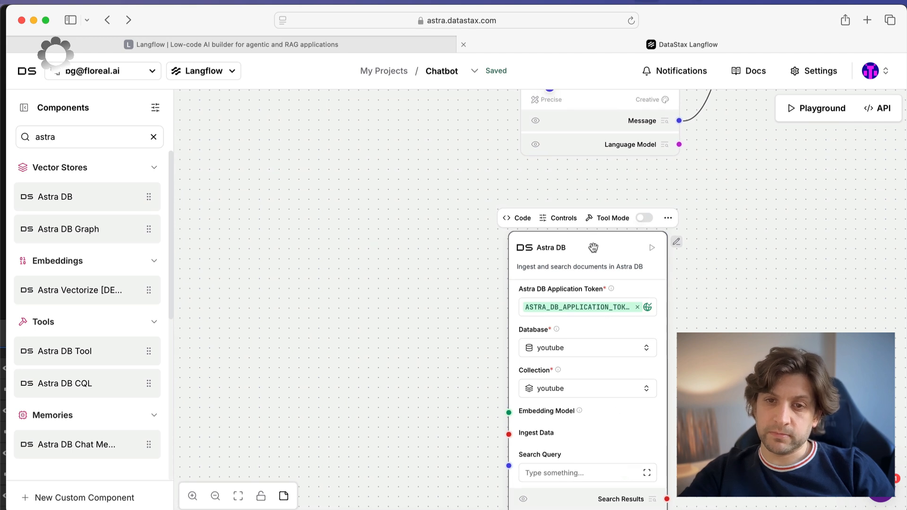
Clear the component search and expand the Vector Stores category in the component list.
left_click_drag(435, 413, 423, 371)
left_click(118, 136)
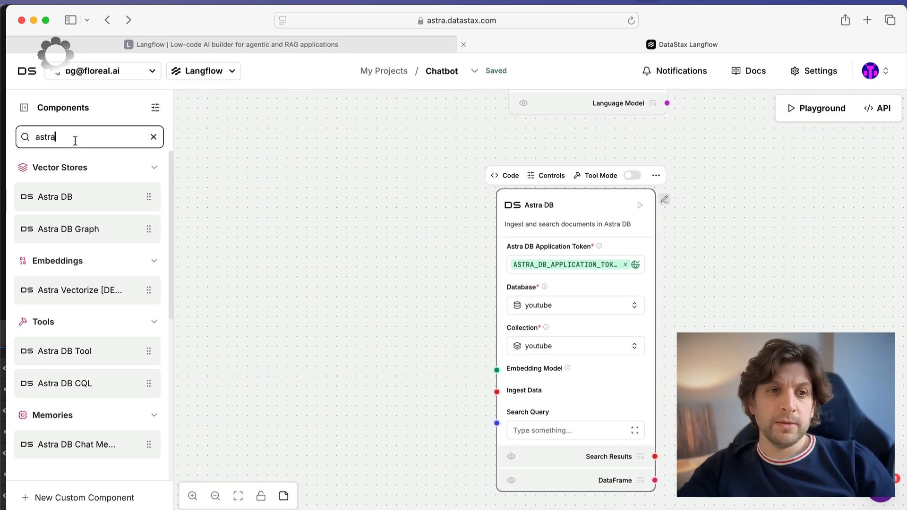
key("super+a")
key("BackSpace")
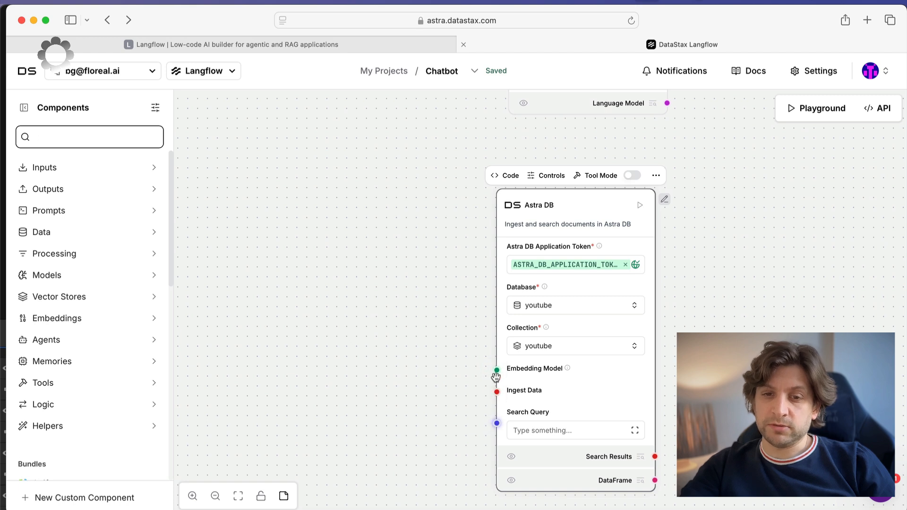
left_click(527, 368)
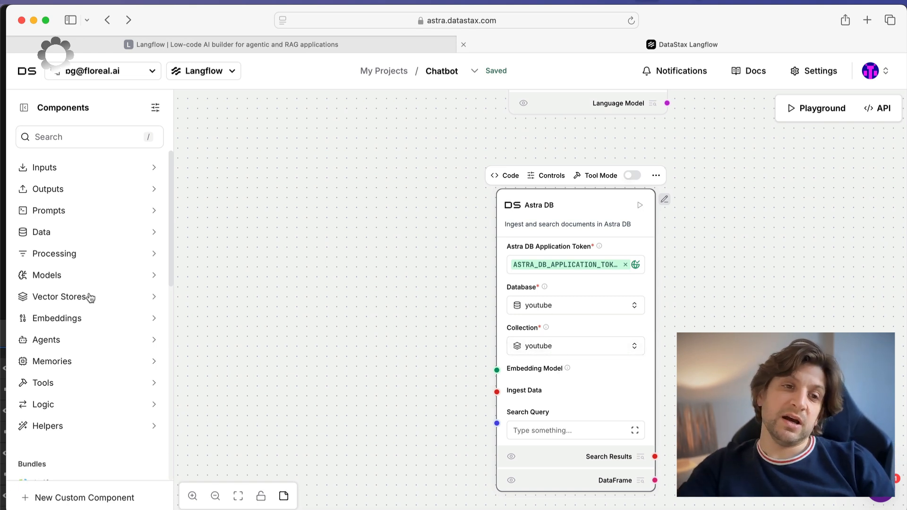
left_click(66, 298)
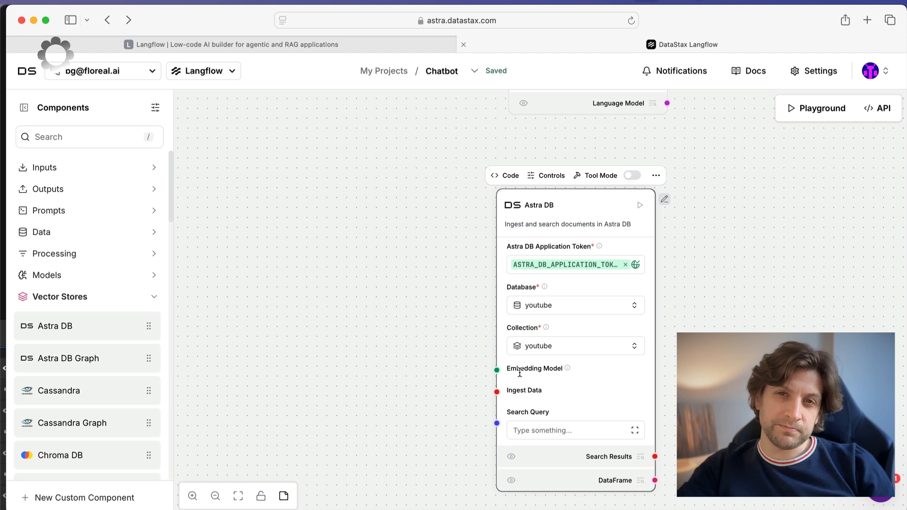
left_click(667, 368)
Switch to the Excalidraw diagram and add a second line reading (Salle) to the Vector Store label.
key("ctrl+Right")
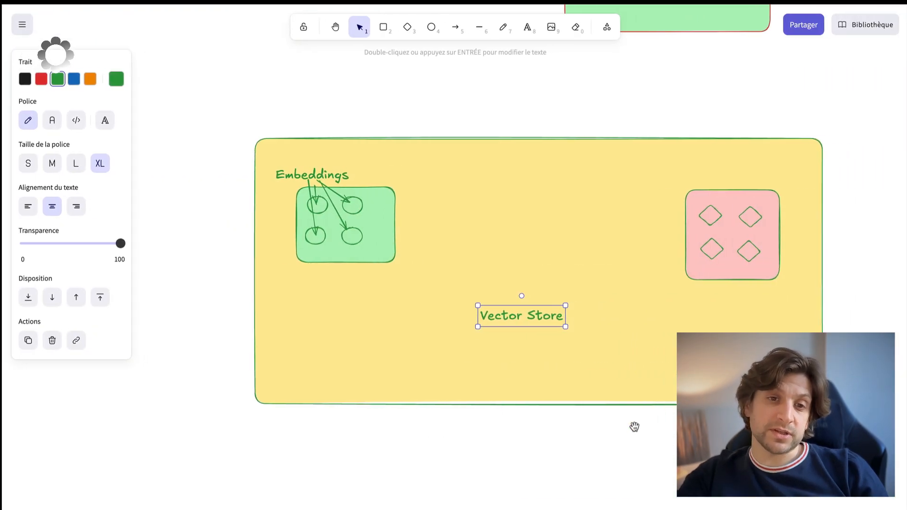
left_click(633, 428)
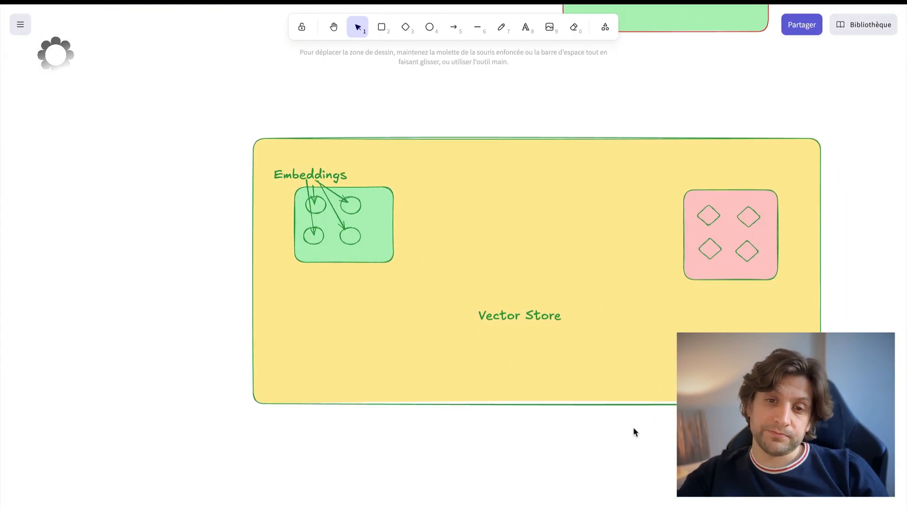
double_click(532, 312)
key("Right")
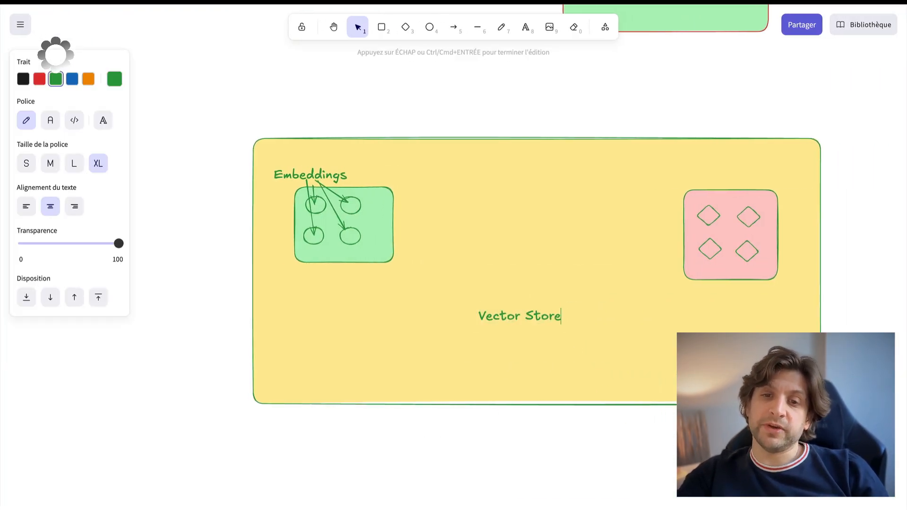
type("(Salle")
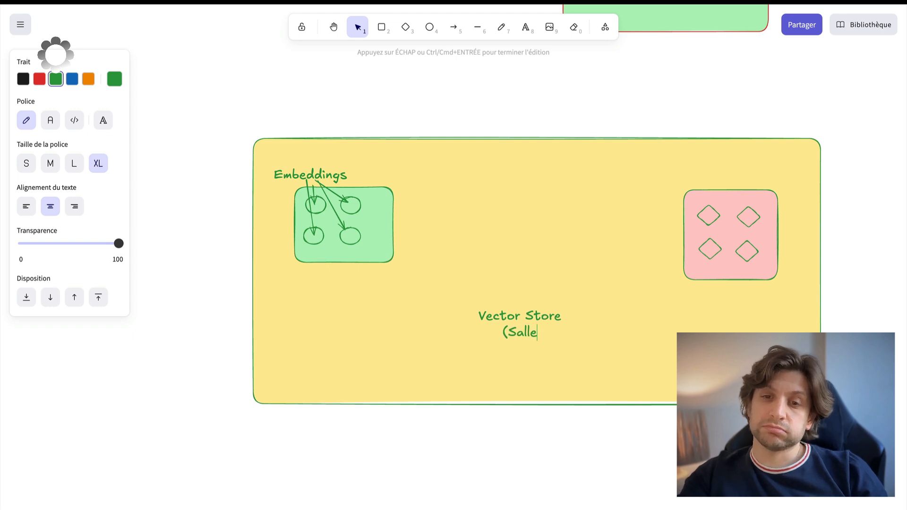
type(")")
Replace the word Salle with Bibliothèque in the second line of the Vector Store label.
key("Left")
key("shift+Left")
key("shift+Left")
key("shift+Left")
key("shift+Left")
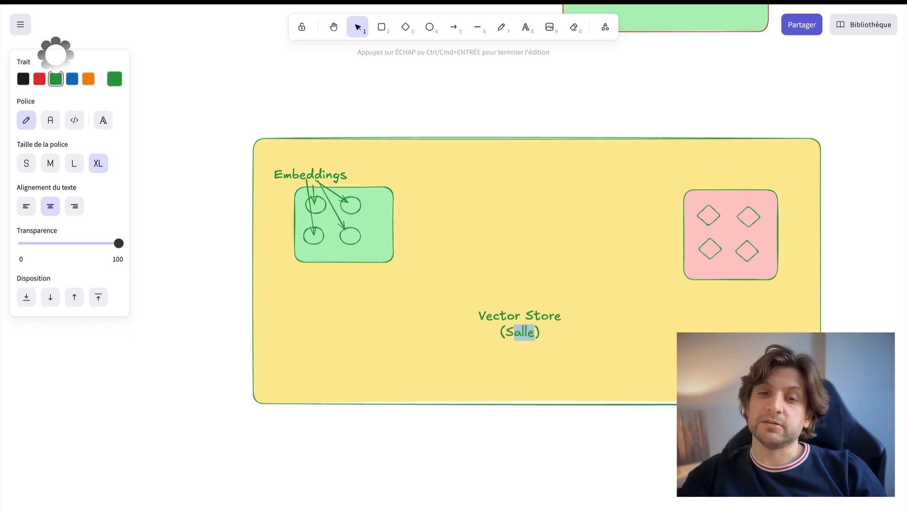
key("shift+Left")
type("Bibliot")
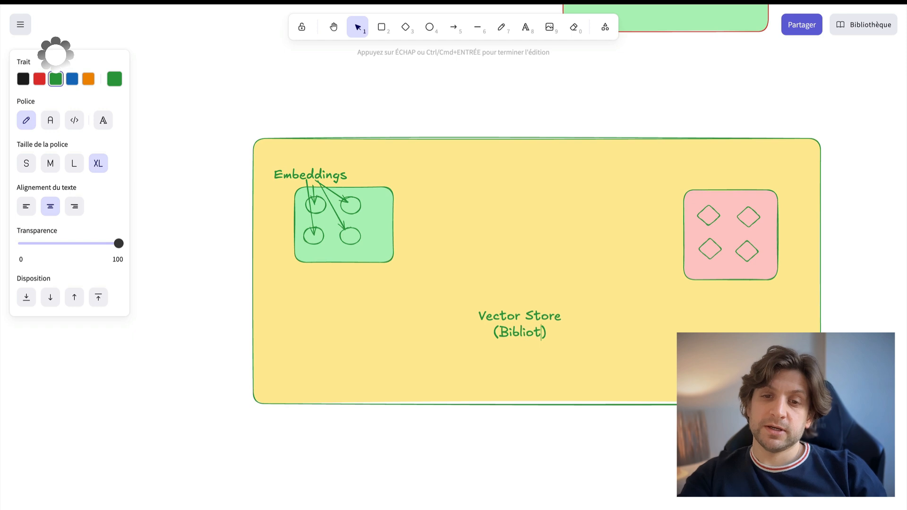
type("hèque")
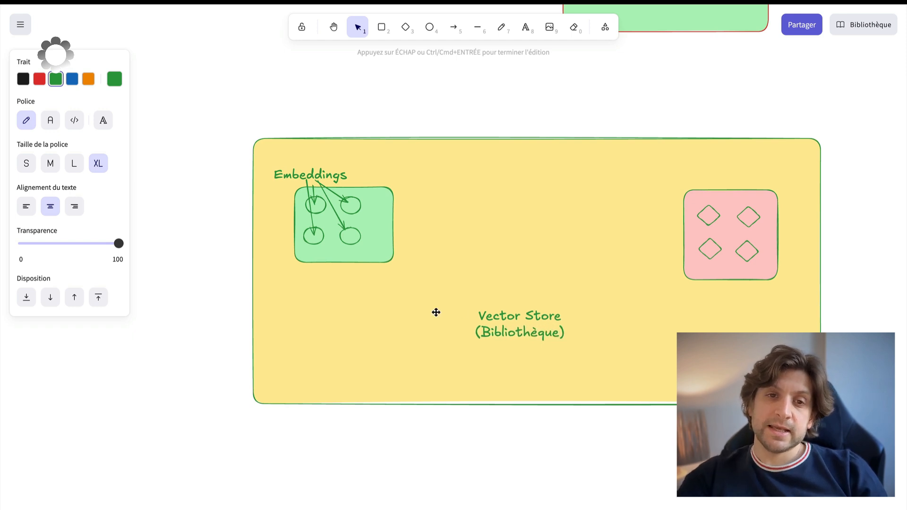
key("Escape")
Extend the Embeddings label to read Embeddings (objet) and move it above the green box, inside the yellow rectangle.
double_click(335, 174)
key("End")
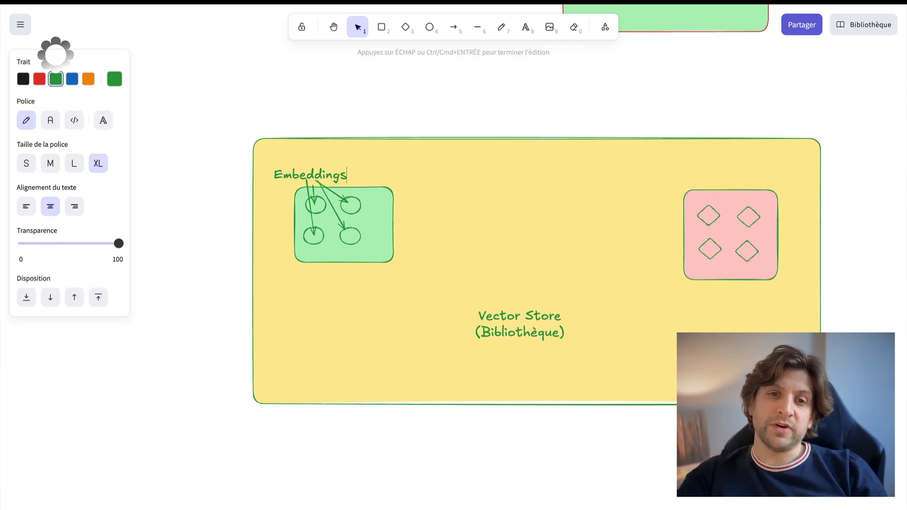
type("(objet)")
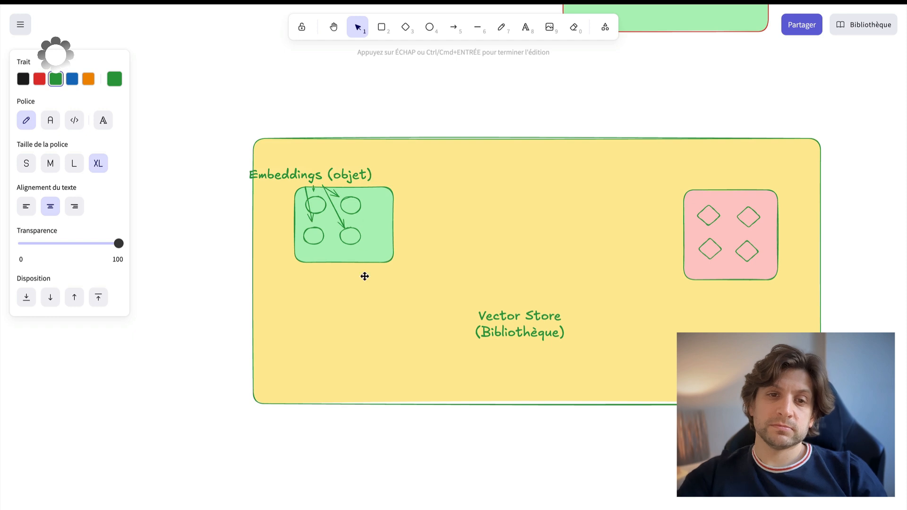
key("Escape")
left_click_drag(345, 181, 306, 172)
left_click(288, 173)
left_click(509, 272)
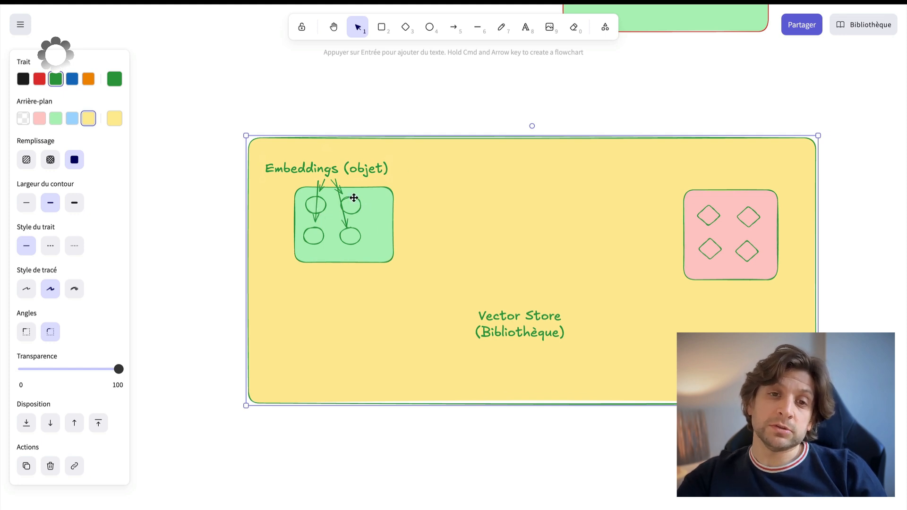
left_click(296, 171)
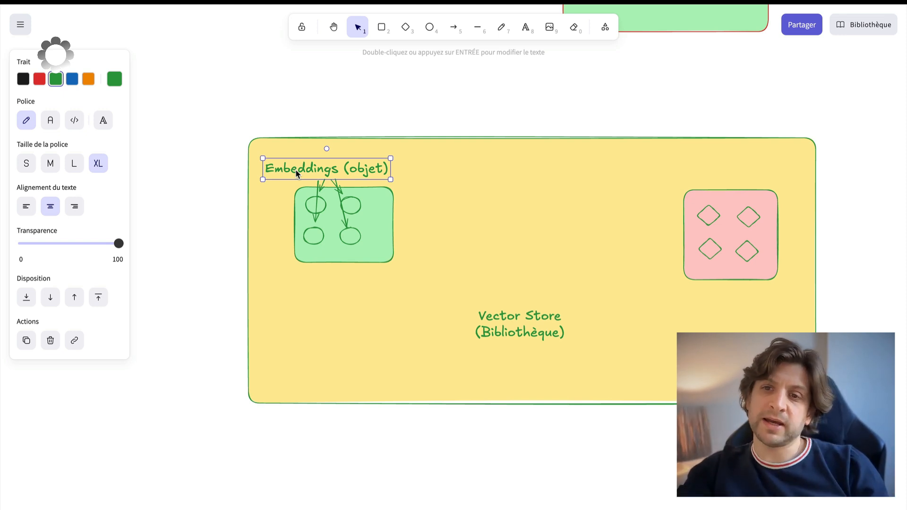
left_click(508, 231)
left_click(543, 323)
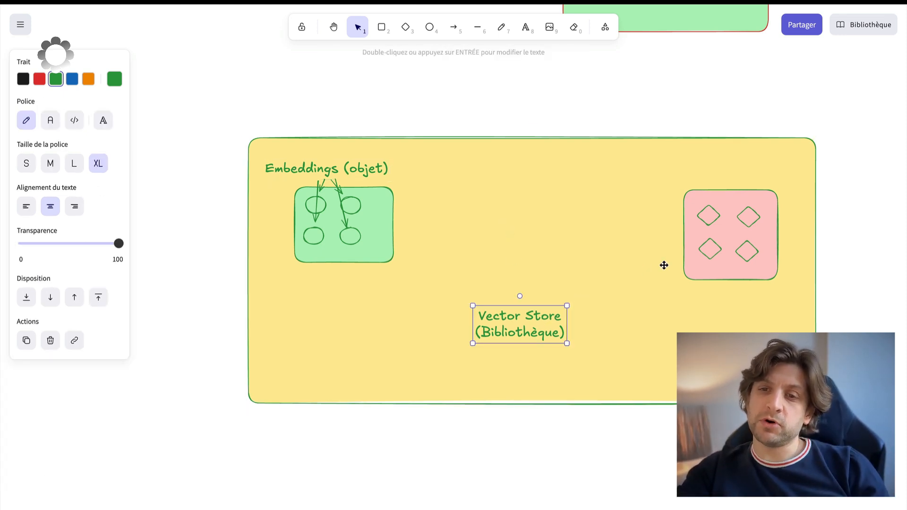
left_click(691, 264)
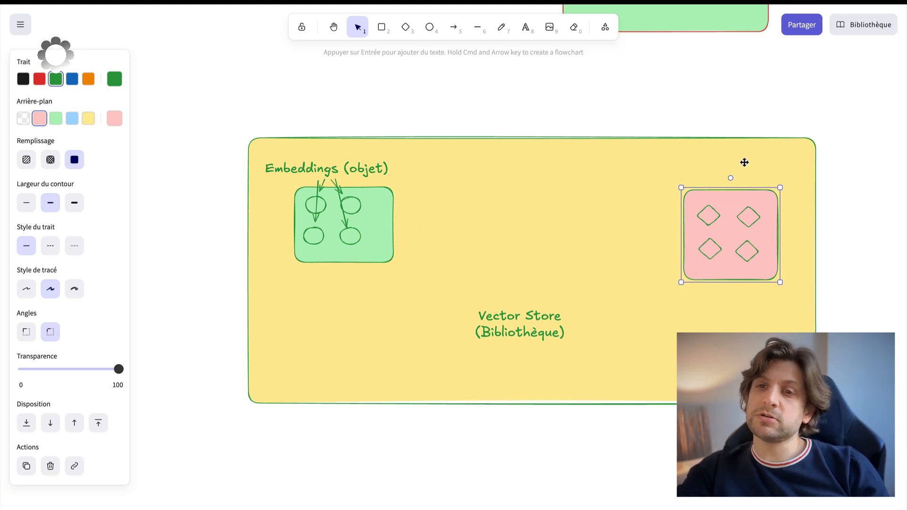
left_click(737, 304)
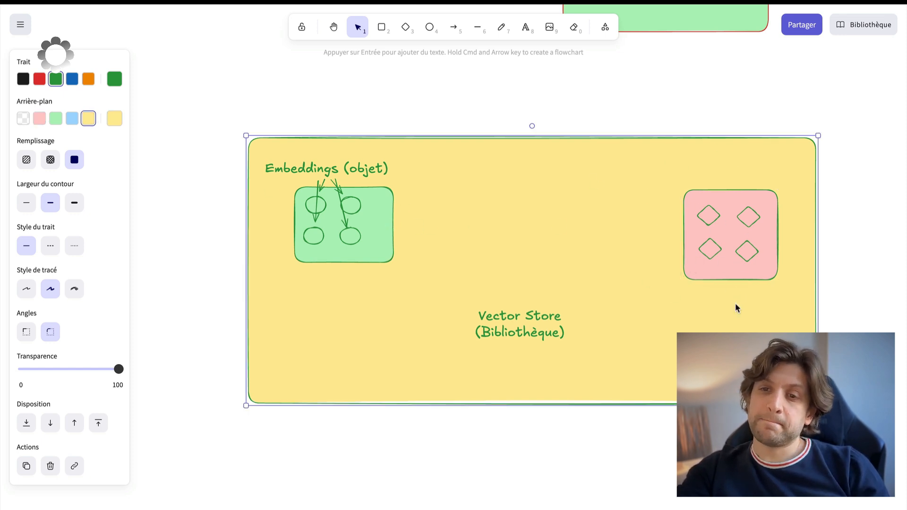
left_click(707, 214)
left_click(741, 215)
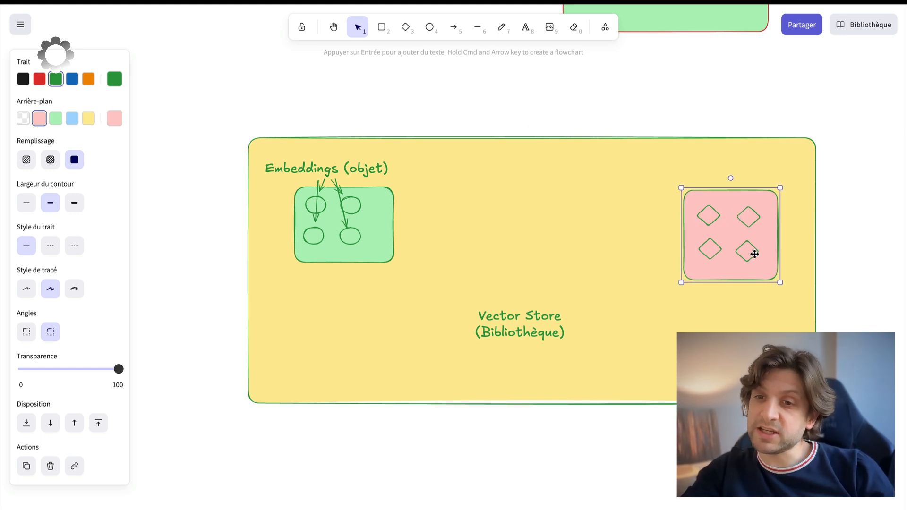
left_click(754, 255)
left_click(717, 257)
left_click(561, 320)
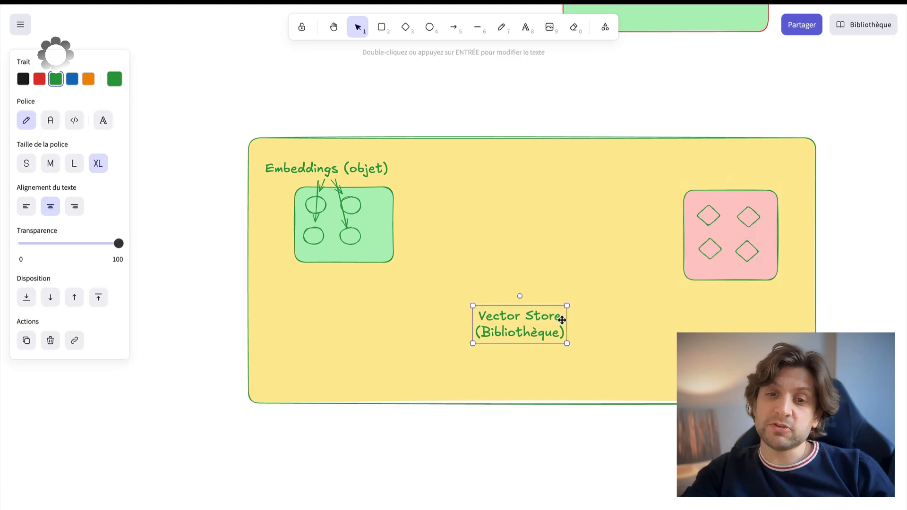
left_click(610, 353)
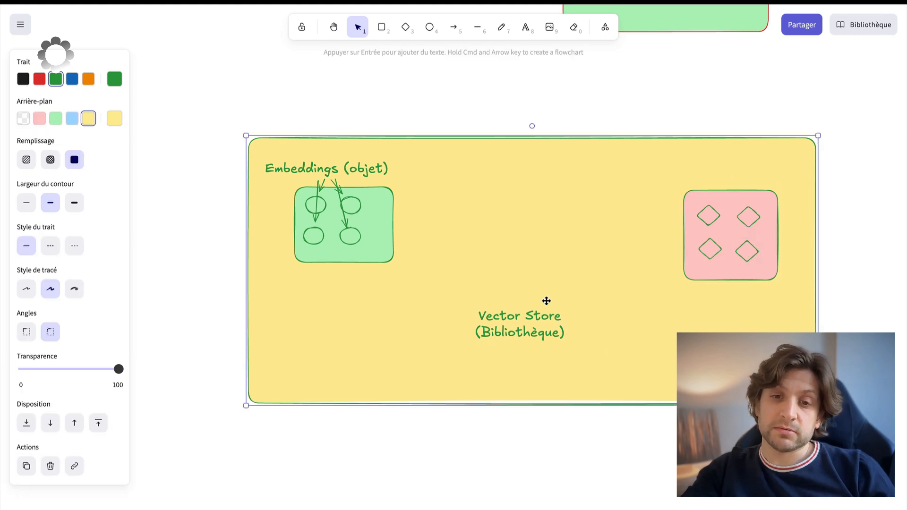
left_click(531, 324)
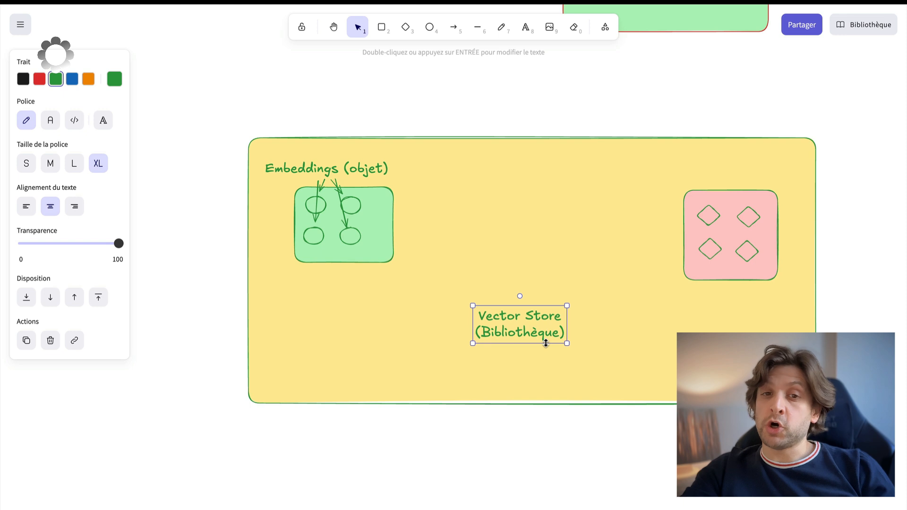
left_click(317, 172)
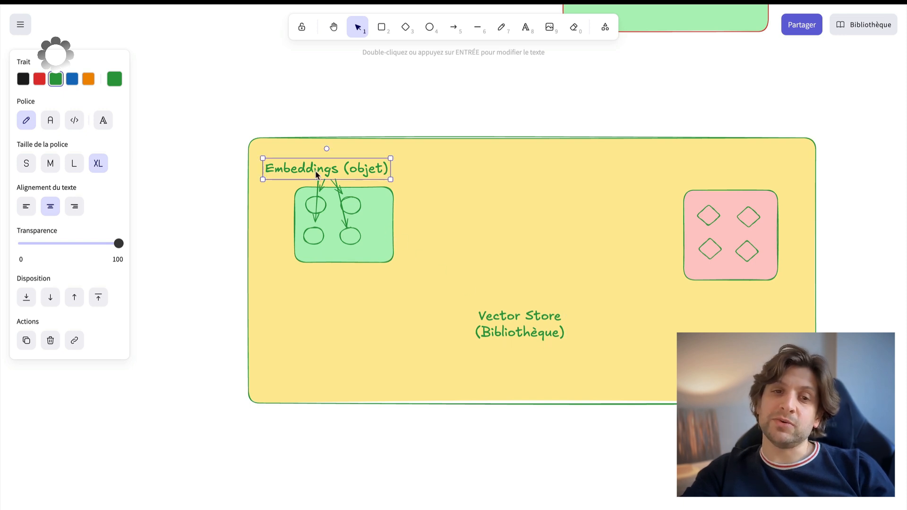
Open the Kartable lesson Les vecteurs and examine its translation examples for vectors.
mouse_move(498, 7)
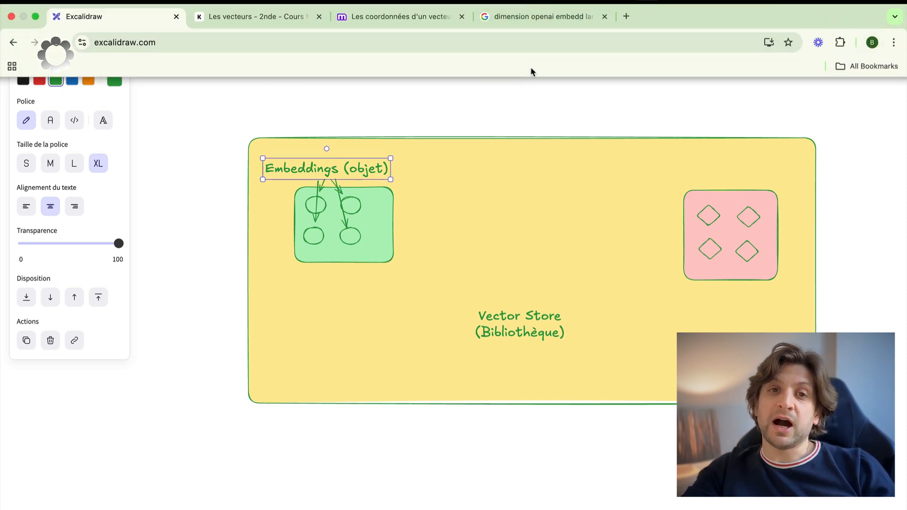
left_click(230, 19)
scroll(407, 307, "down", 15)
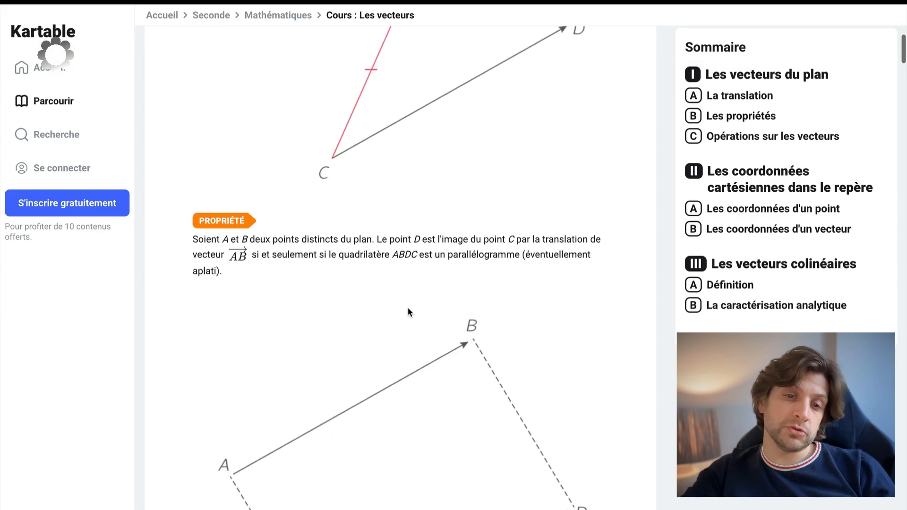
scroll(408, 309, "down", 20)
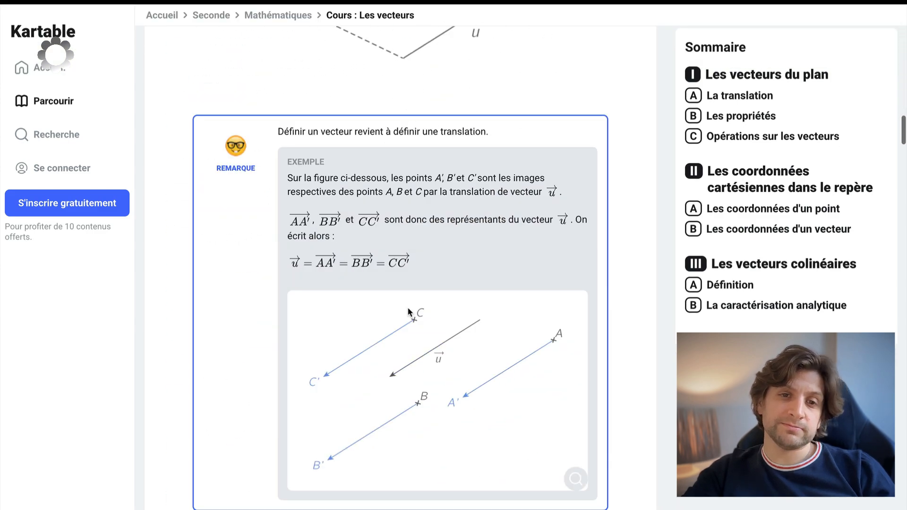
Look through the vector properties in the Kartable lesson and the learning objectives on the Maxicours vector coordinates page.
scroll(408, 312, "up", 20)
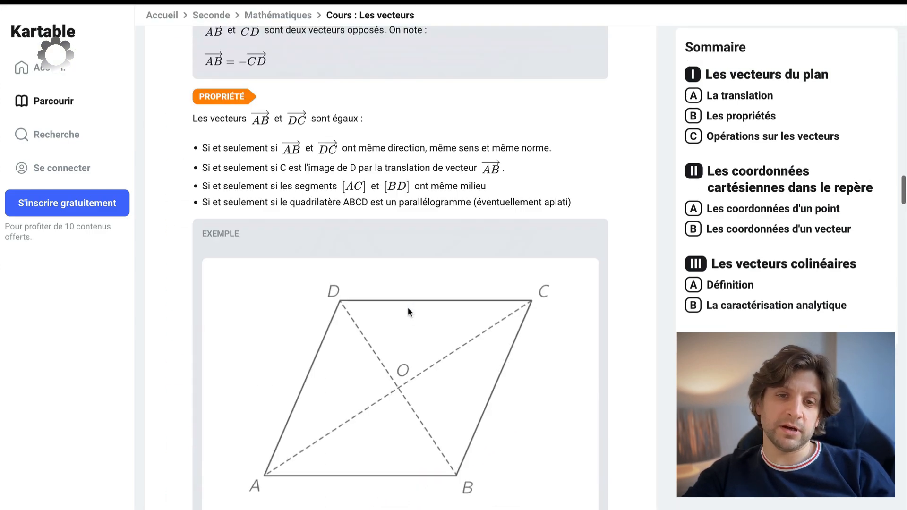
scroll(408, 313, "down", 1)
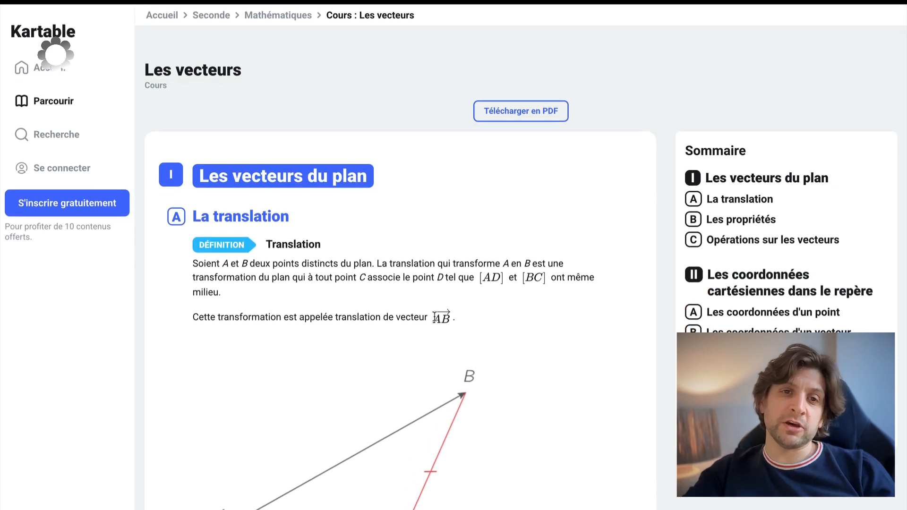
left_click(368, 16)
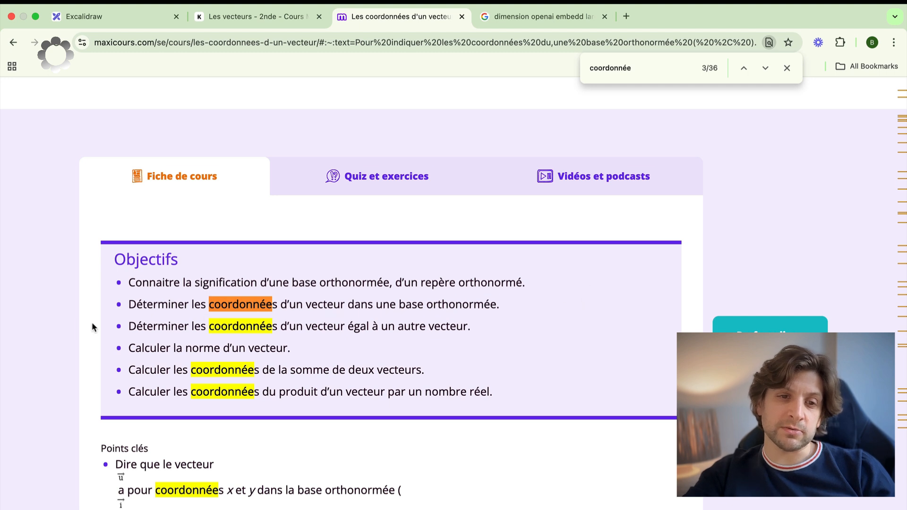
left_click_drag(92, 323, 57, 316)
left_click(538, 321)
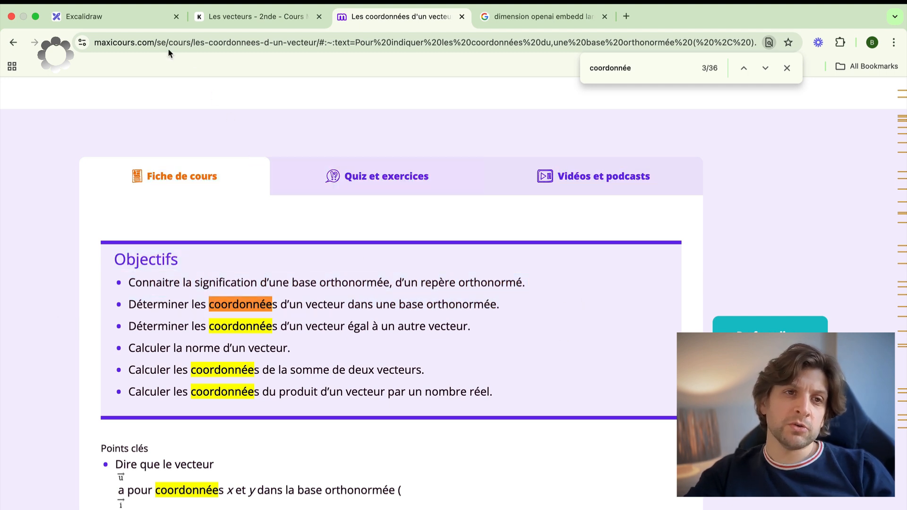
Switch back to the Langflow Chatbot flow and move the Astra DB component slightly higher on the canvas.
left_click(109, 21)
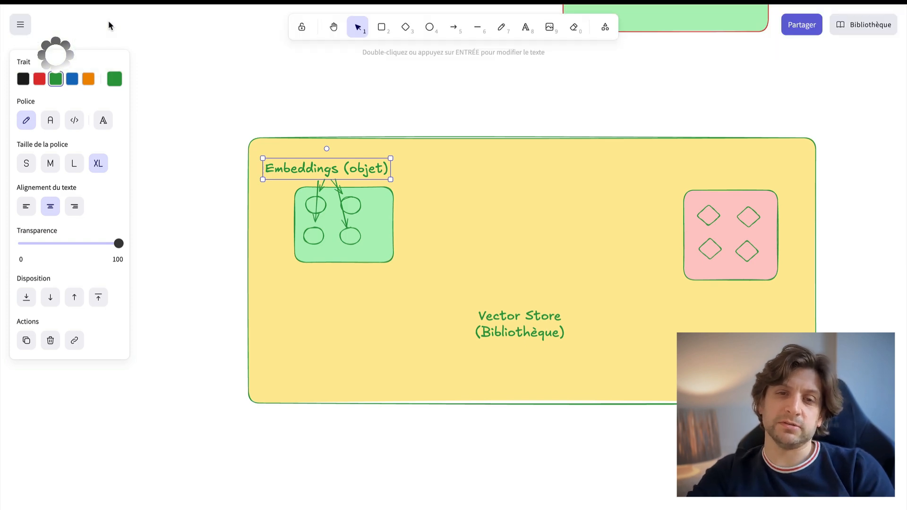
key("ctrl+Left")
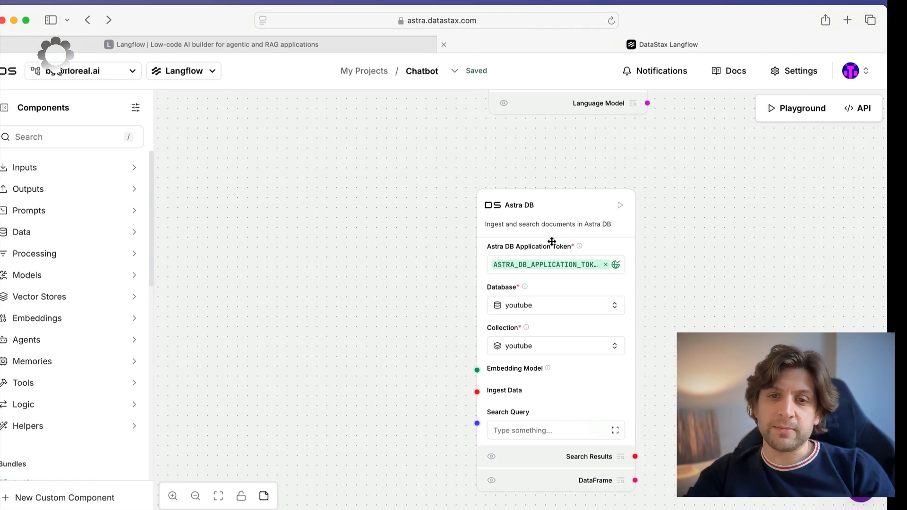
left_click_drag(596, 224, 588, 193)
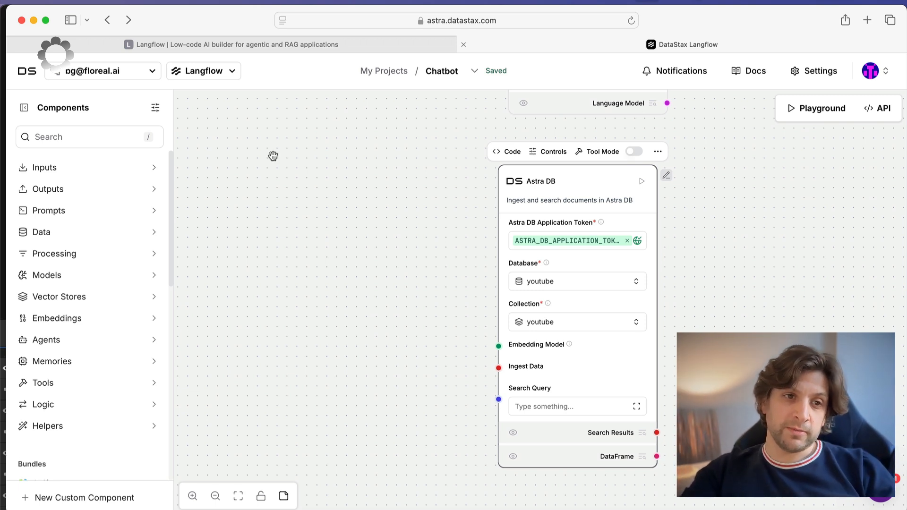
Search the components for file and place a File component on the canvas before the Astra DB component.
left_click(79, 135)
type("file")
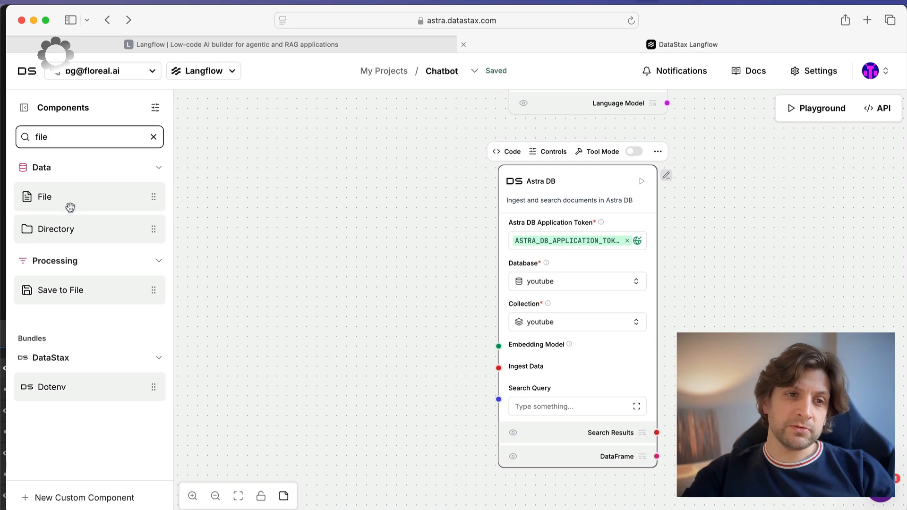
left_click_drag(70, 208, 239, 226)
left_click_drag(293, 245, 200, 228)
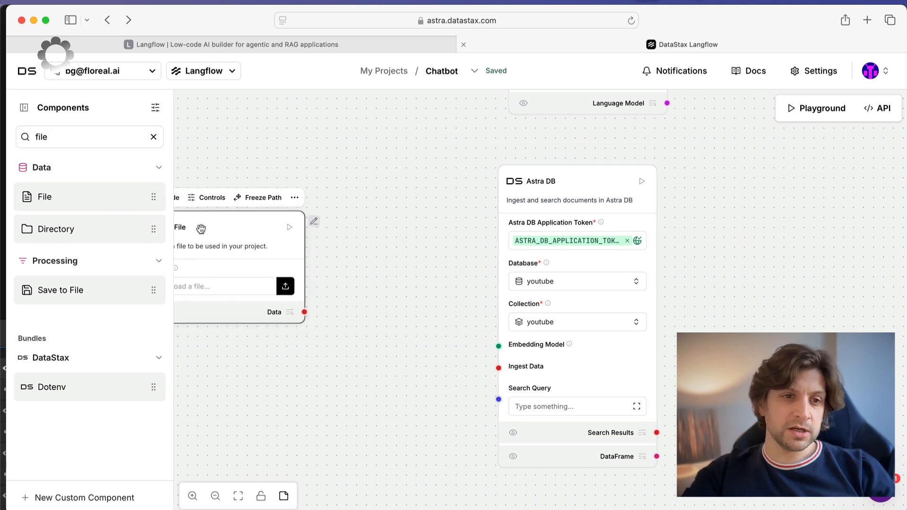
left_click(48, 136)
Open the File component's file picker and examine the pages of OJ_L_202401689_FR_TXT.pdf in the preview.
left_click(285, 286)
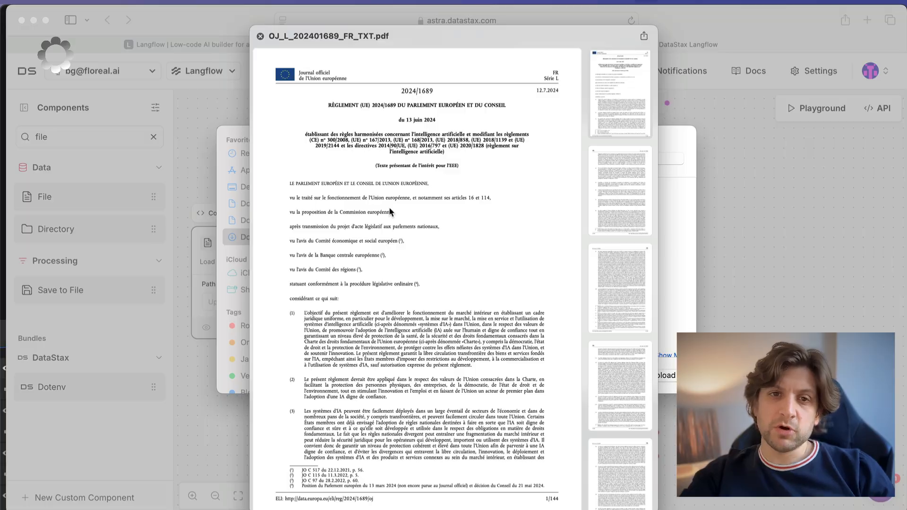
scroll(390, 212, "down", 20)
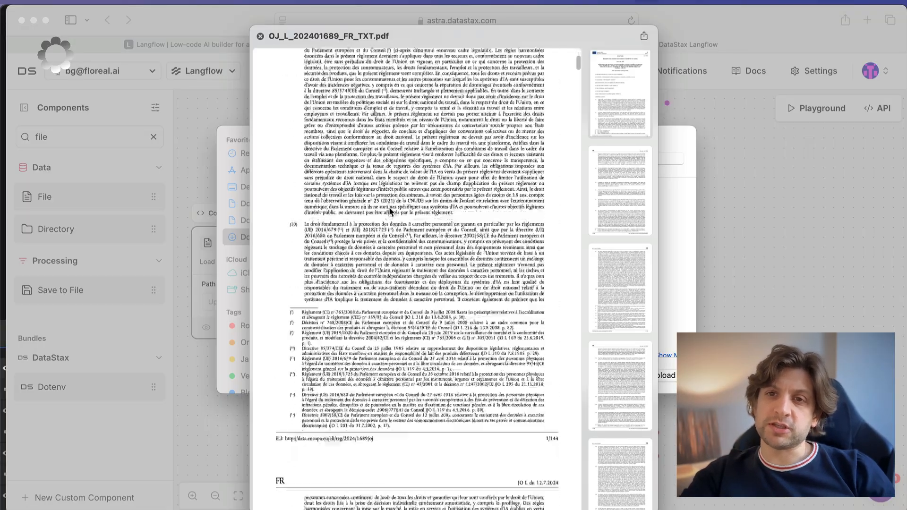
scroll(390, 209, "down", 20)
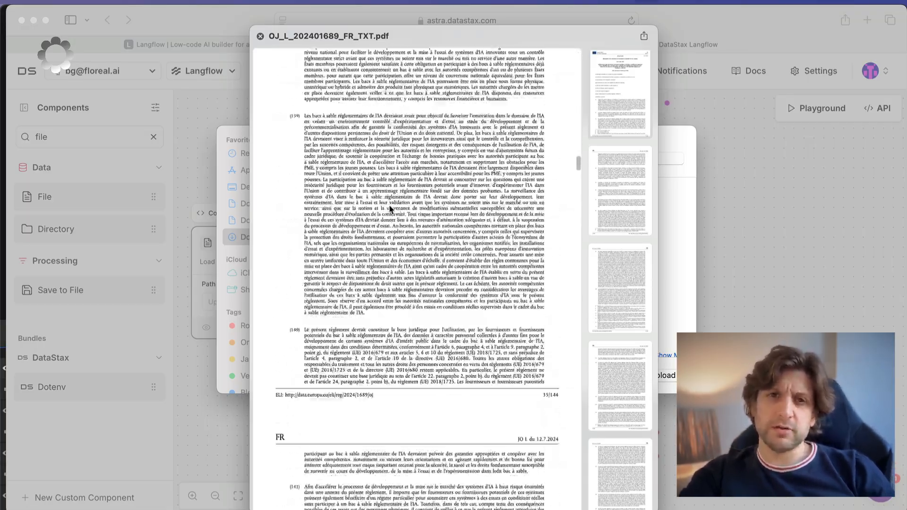
scroll(390, 210, "down", 20)
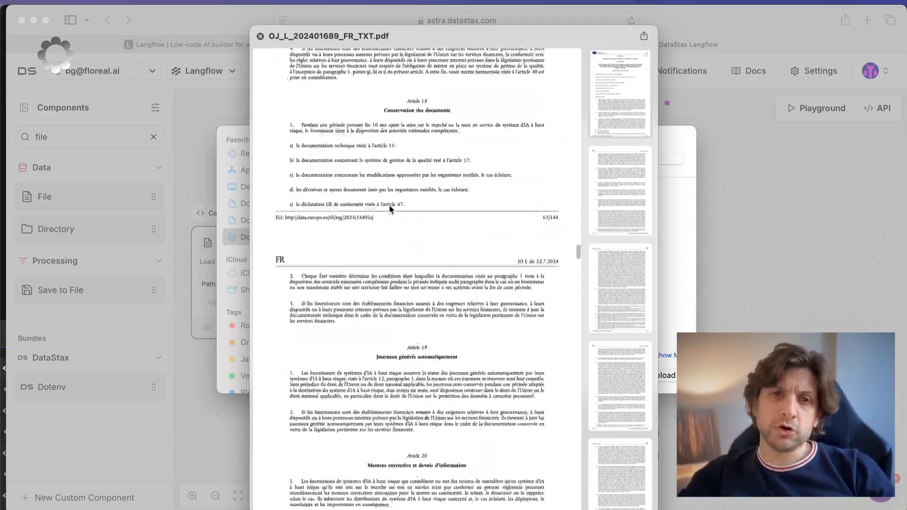
scroll(400, 230, "up", 20)
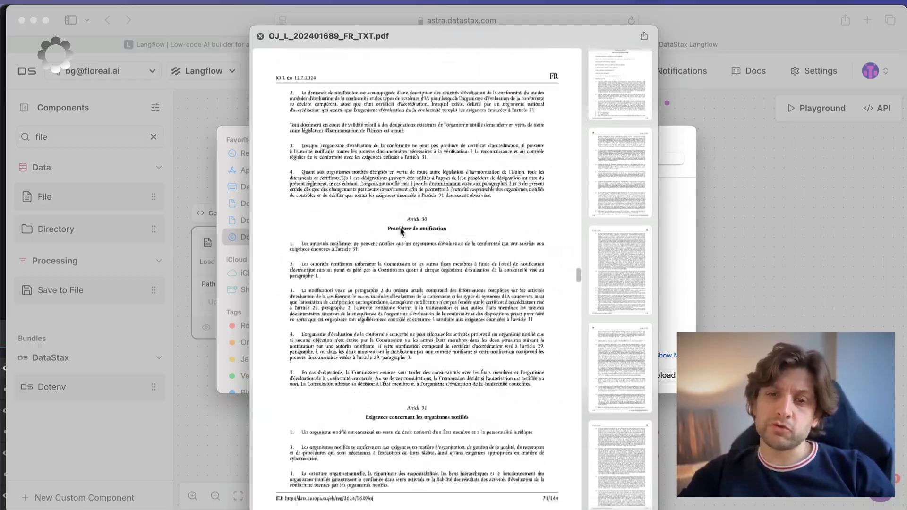
scroll(399, 227, "up", 20)
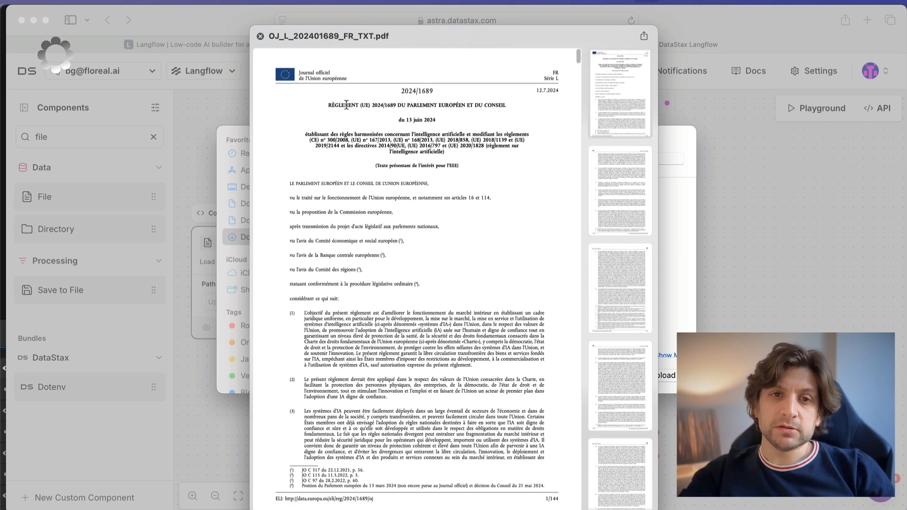
left_click_drag(346, 104, 339, 129)
left_click(491, 152)
left_click(335, 130)
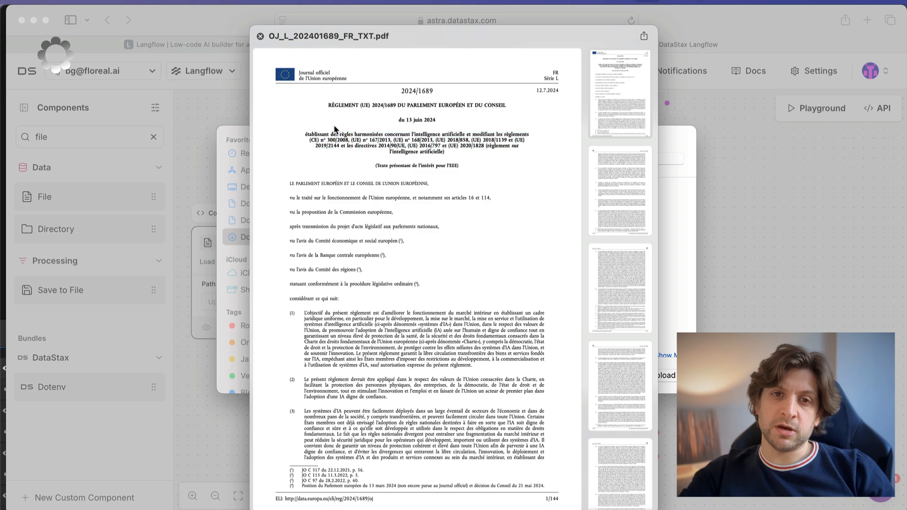
left_click(612, 263)
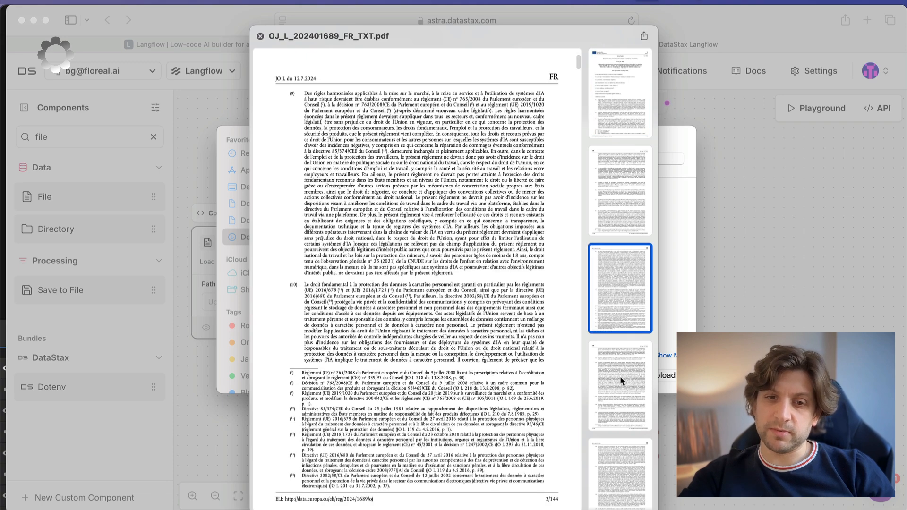
left_click(619, 376)
left_click(619, 376)
left_click(619, 376)
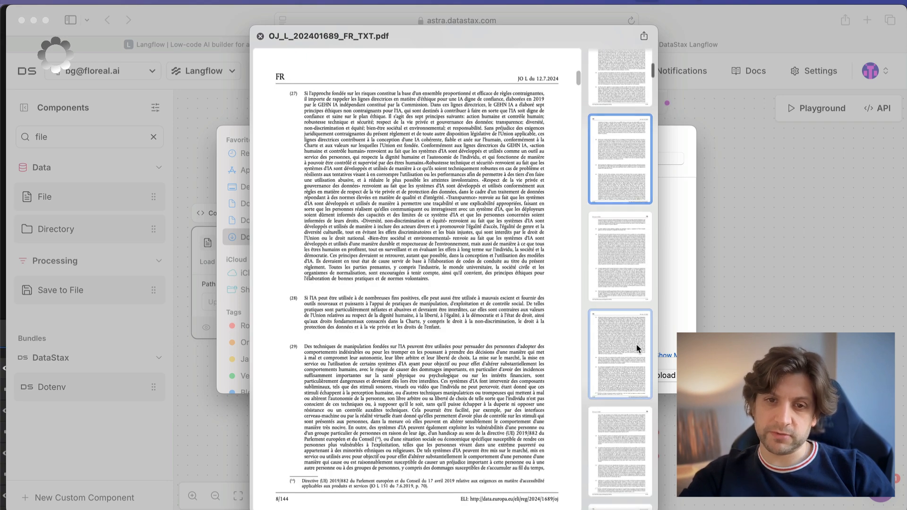
left_click(635, 343)
Upload OJ_L_202401689_FR_TXT.pdf to the File component and move the component up beside Astra DB.
key("space")
left_click(663, 375)
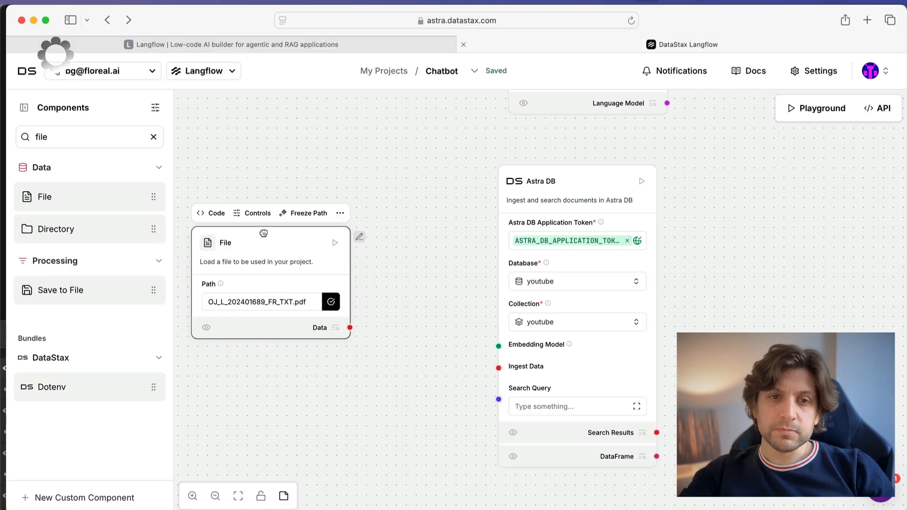
left_click_drag(264, 233, 238, 173)
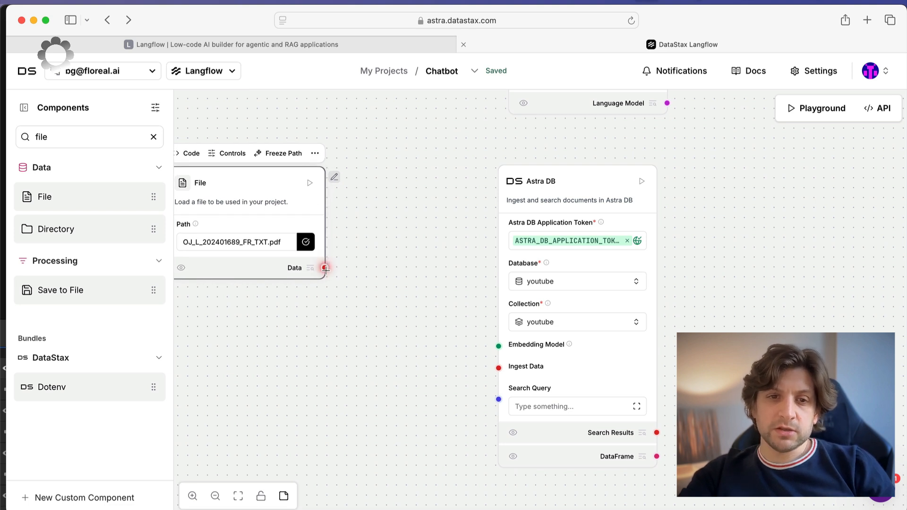
left_click_drag(325, 267, 504, 371)
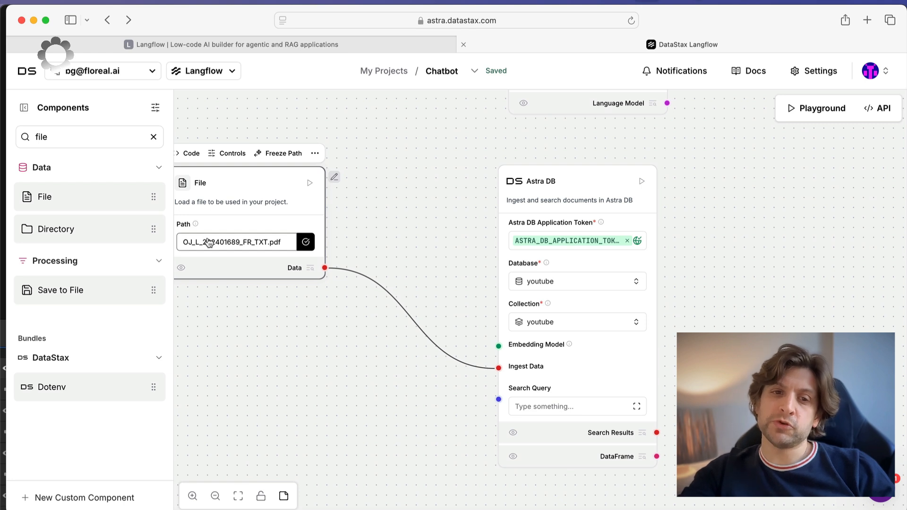
left_click(381, 283)
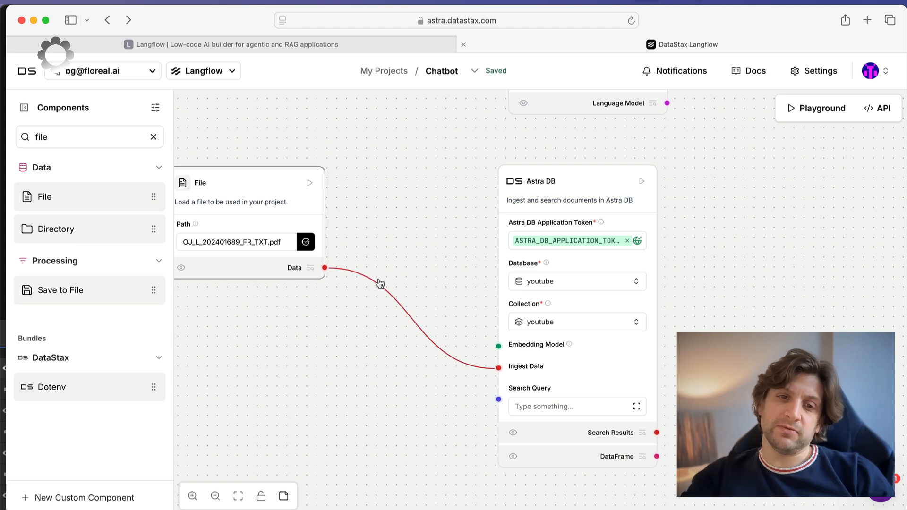
key("BackSpace")
Search the components for split and place a Split Text component between the File and Astra DB components.
left_click(94, 137)
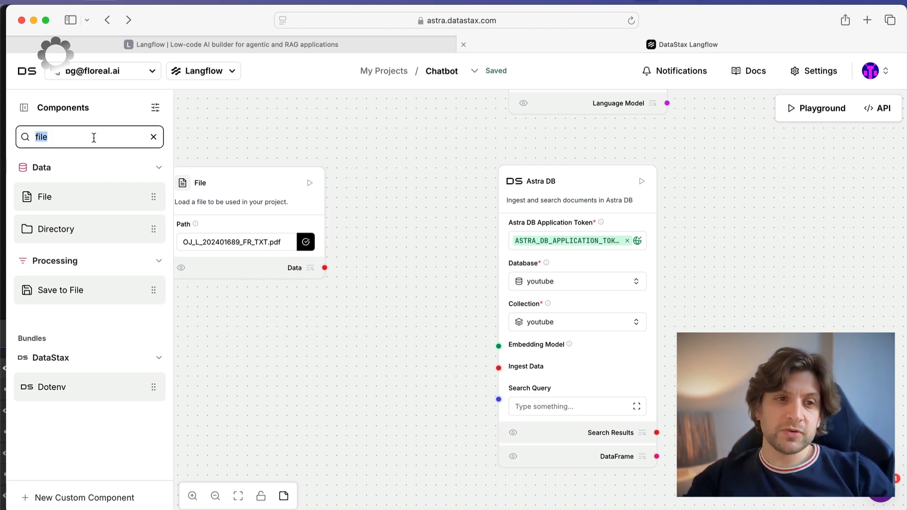
type("split")
left_click_drag(73, 196, 332, 305)
left_click_drag(220, 182, 174, 173)
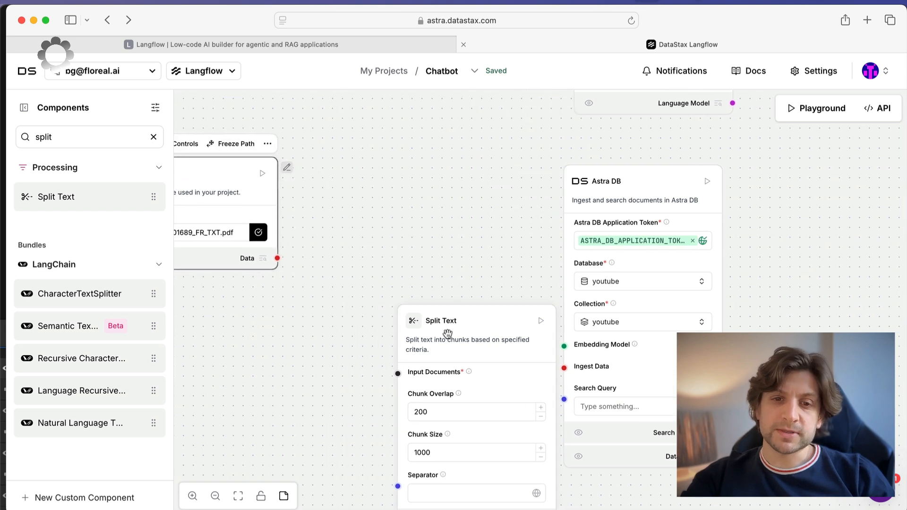
left_click_drag(447, 333, 372, 216)
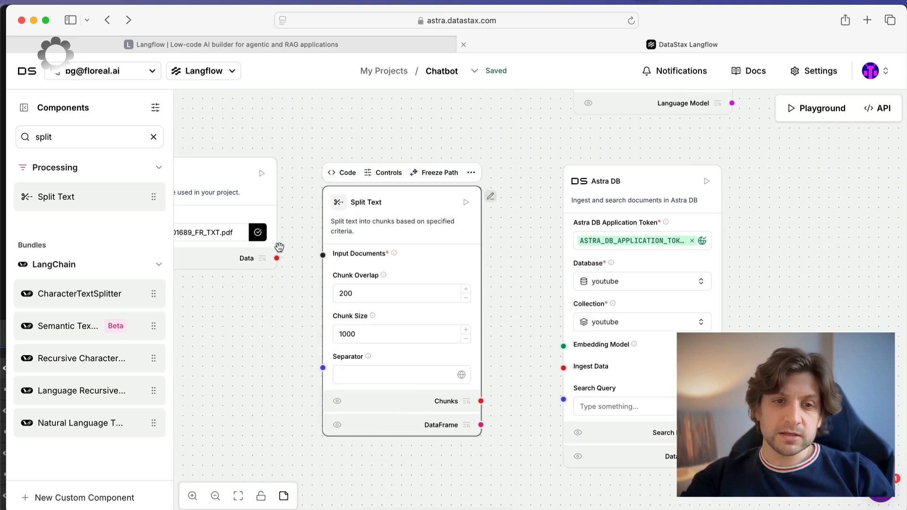
Connect the File's Data output to Split Text's Input Documents, and its Chunks output to Astra DB's Ingest Data.
left_click_drag(275, 258, 322, 255)
left_click(305, 341)
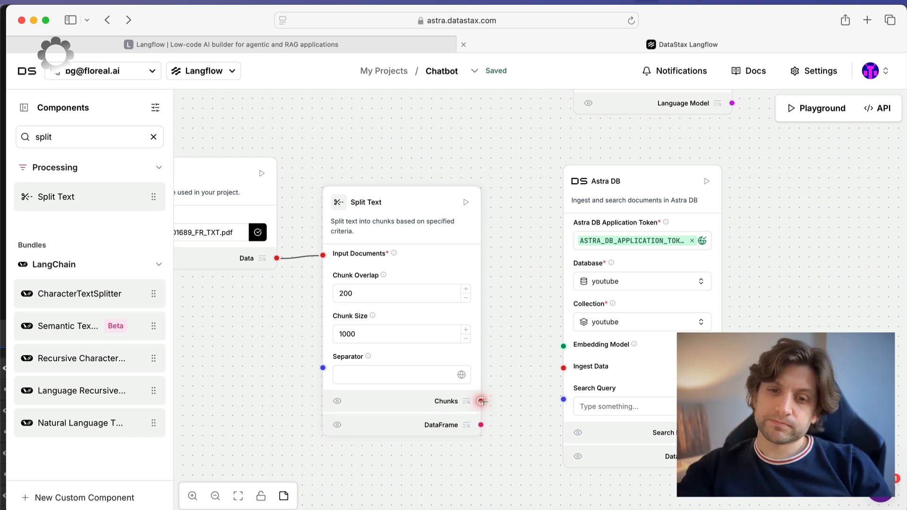
left_click_drag(481, 401, 564, 368)
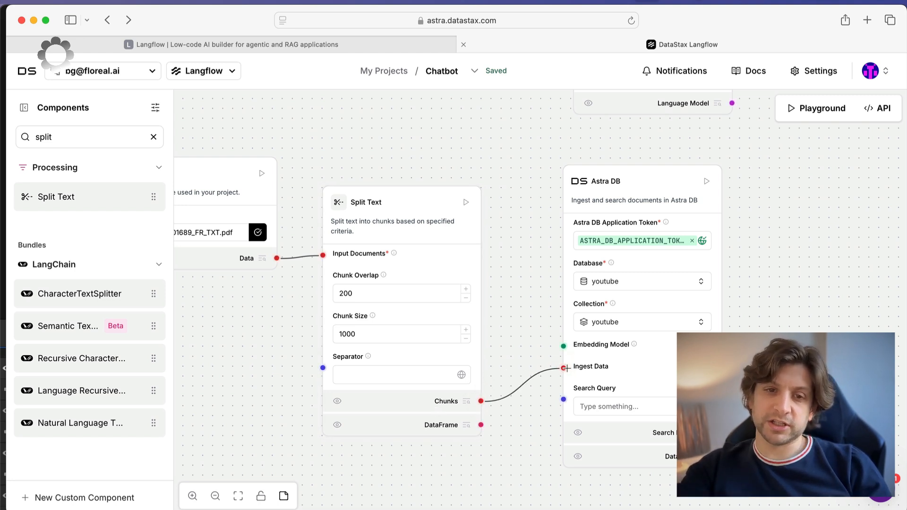
Run the Split Text component to split the loaded PDF into chunks.
left_click(466, 203)
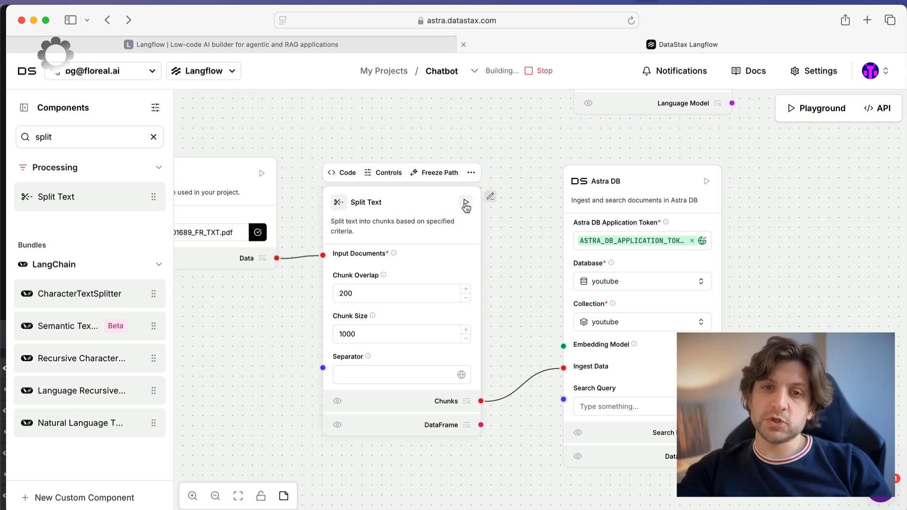
scroll(282, 295, "down", 1)
left_click_drag(277, 326, 371, 323)
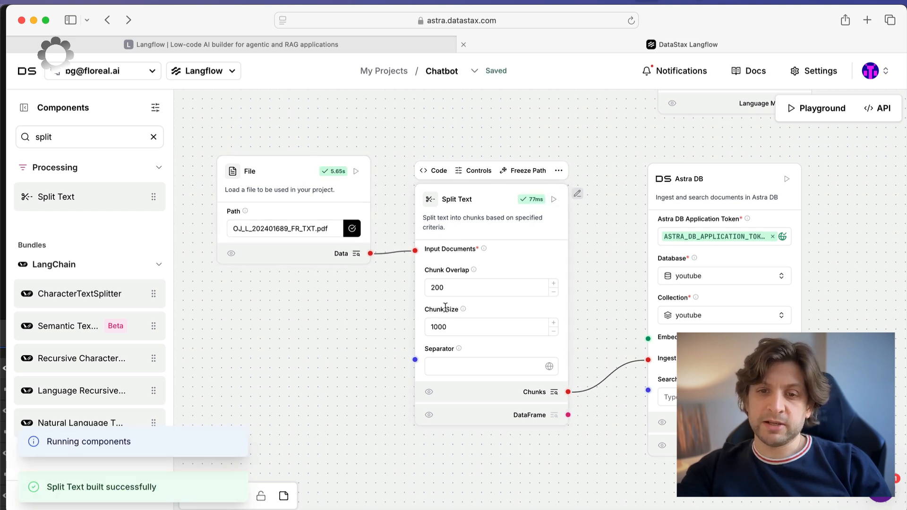
Inspect the text rows in Split Text's Chunks output and close the output view.
left_click(553, 395)
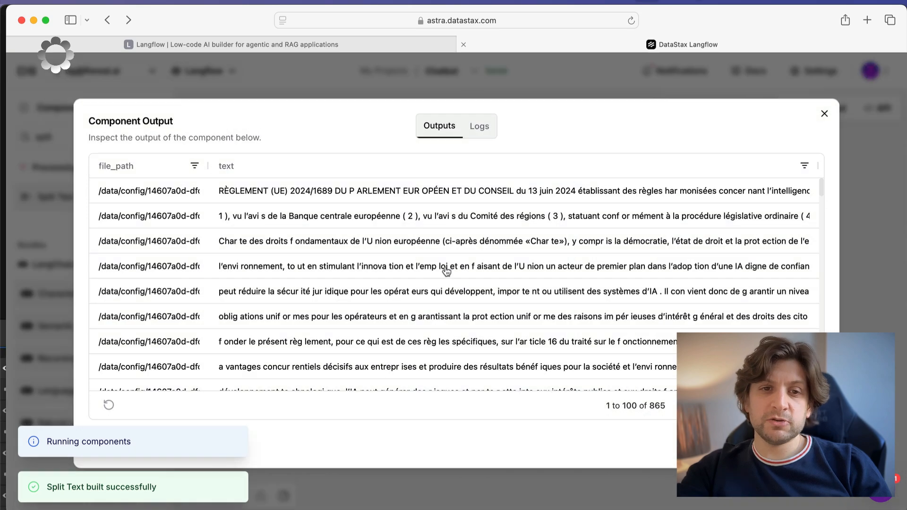
scroll(446, 272, "down", 10)
scroll(446, 272, "down", 10)
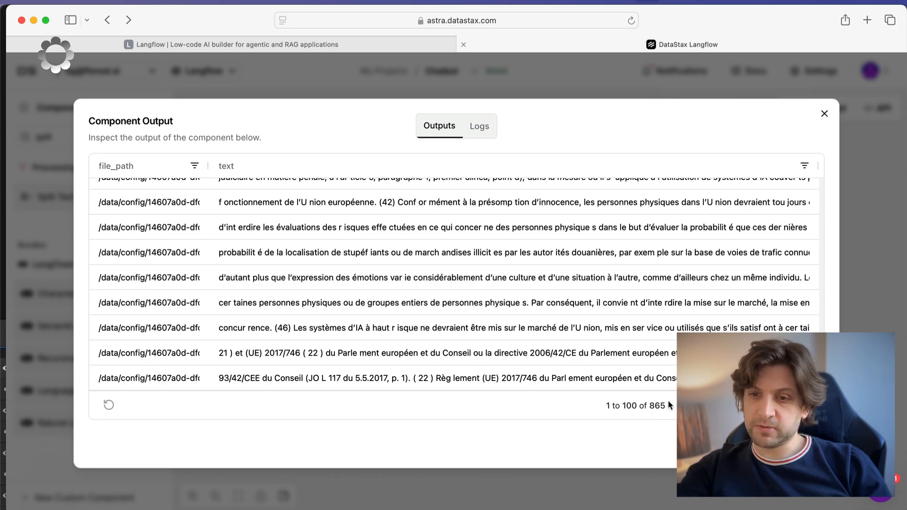
scroll(616, 340, "up", 15)
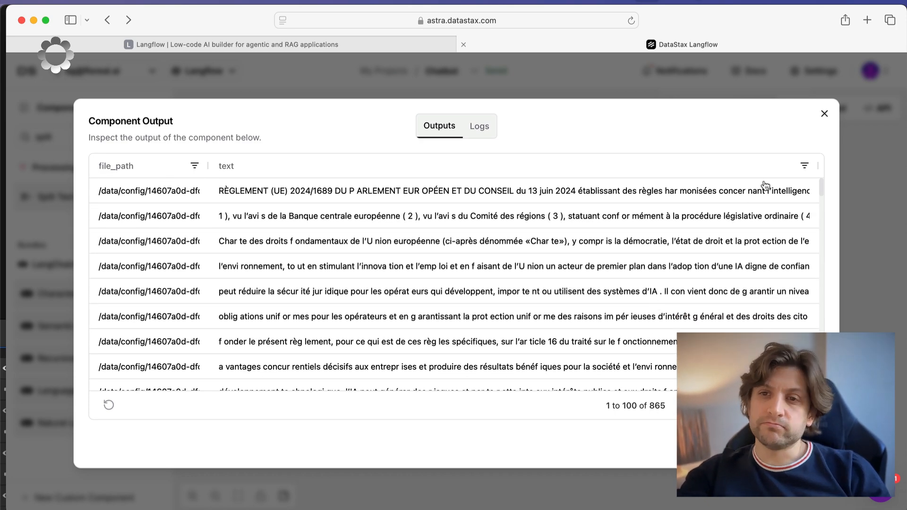
left_click(823, 115)
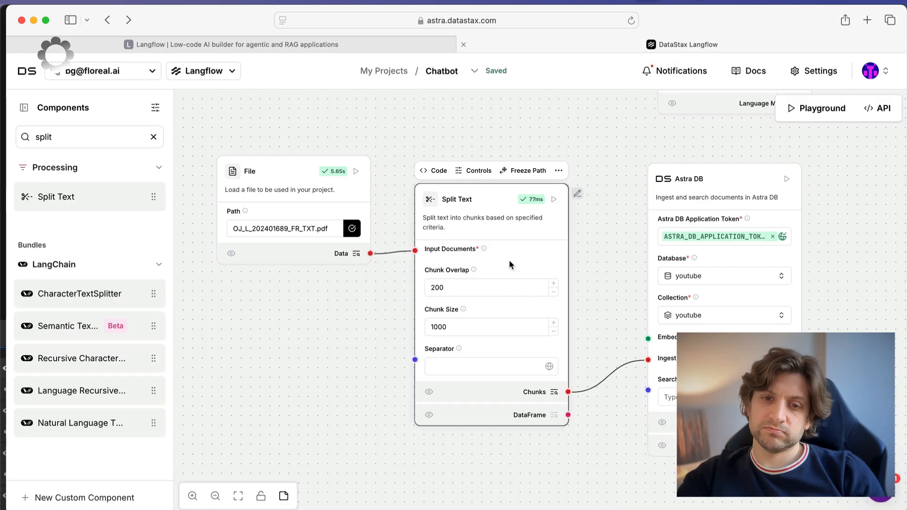
Review the Chunk Size, Chunk Overlap and Separator settings of the Split Text component.
left_click(500, 325)
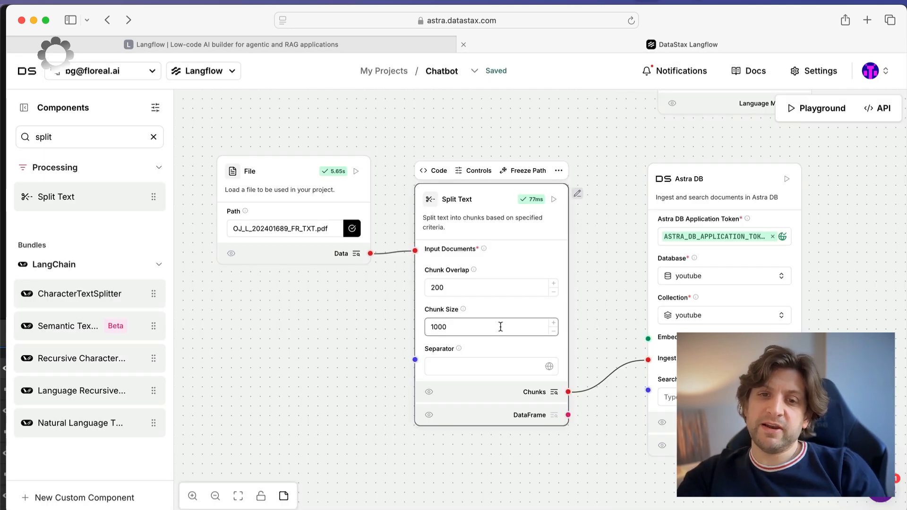
left_click_drag(500, 326, 409, 321)
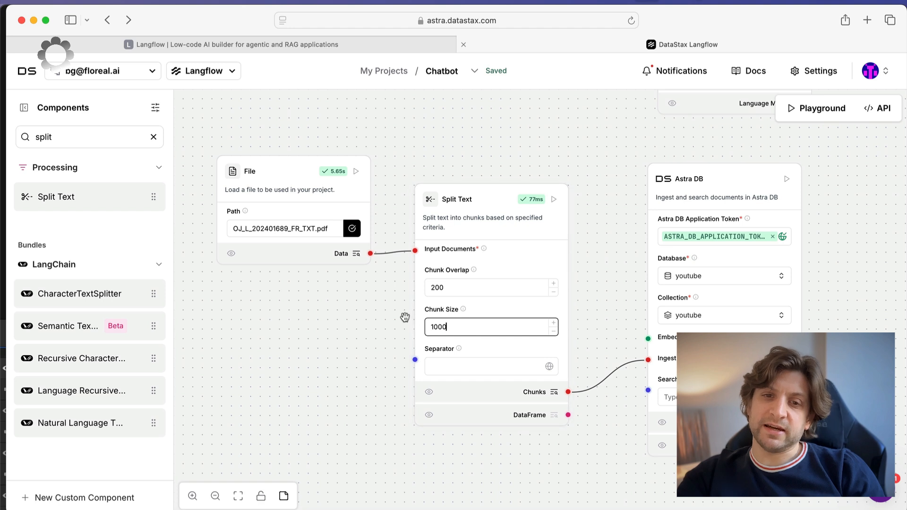
left_click(462, 285)
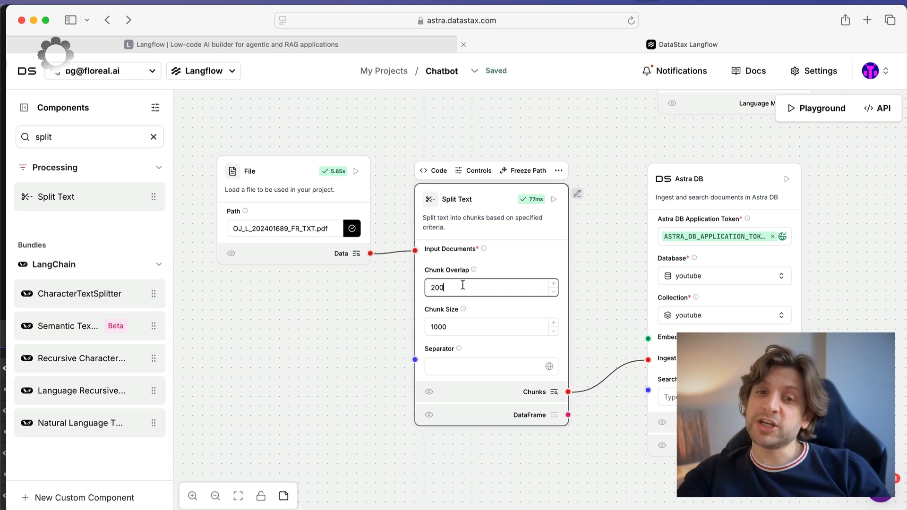
left_click(448, 367)
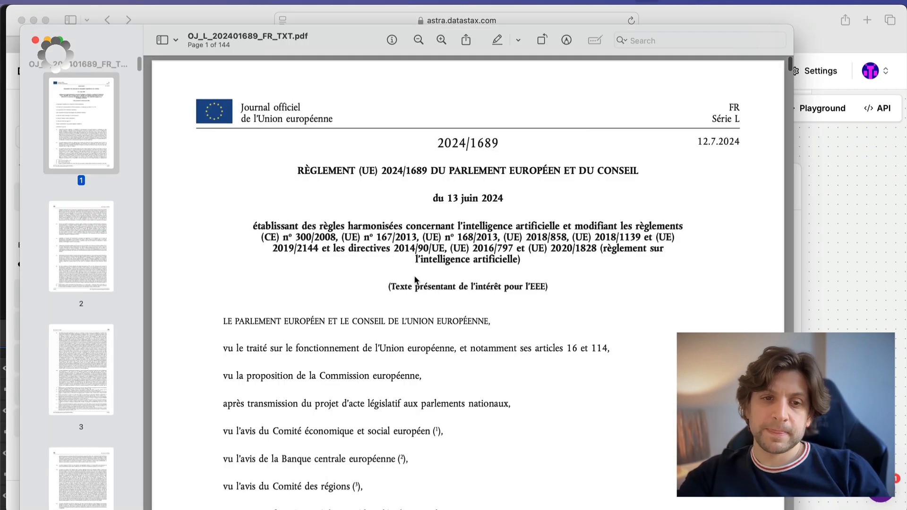
Examine recital (1) on page 1 of OJ_L_202401689_FR_TXT.pdf by highlighting its full paragraph as an example chunk.
scroll(415, 279, "down", 10)
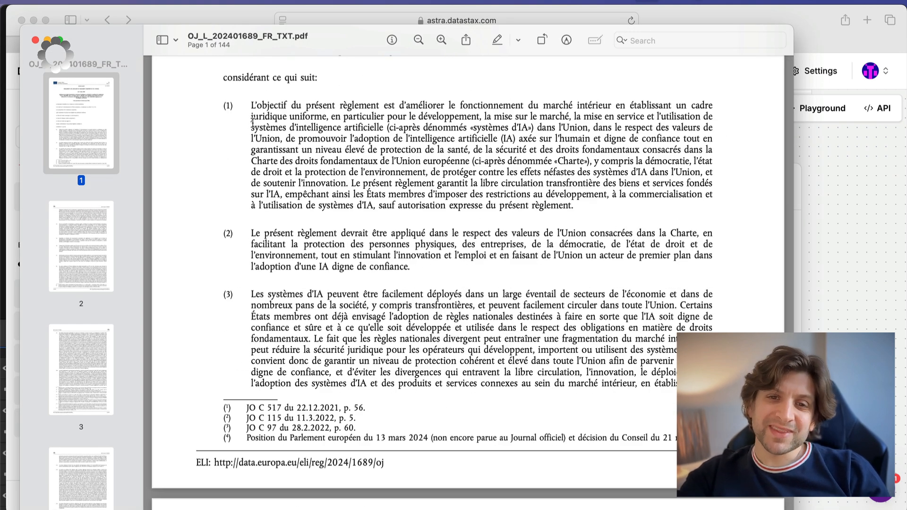
left_click_drag(581, 207, 237, 119)
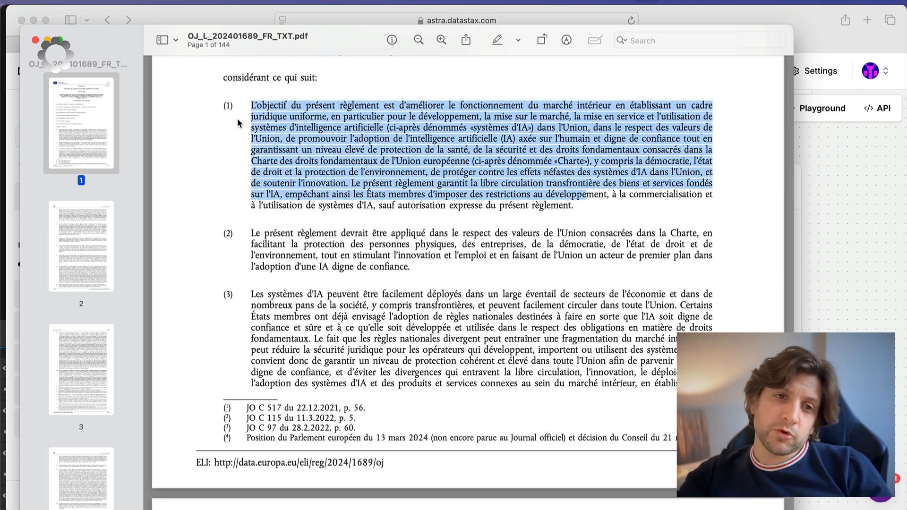
left_click(238, 115)
left_click_drag(584, 211, 289, 126)
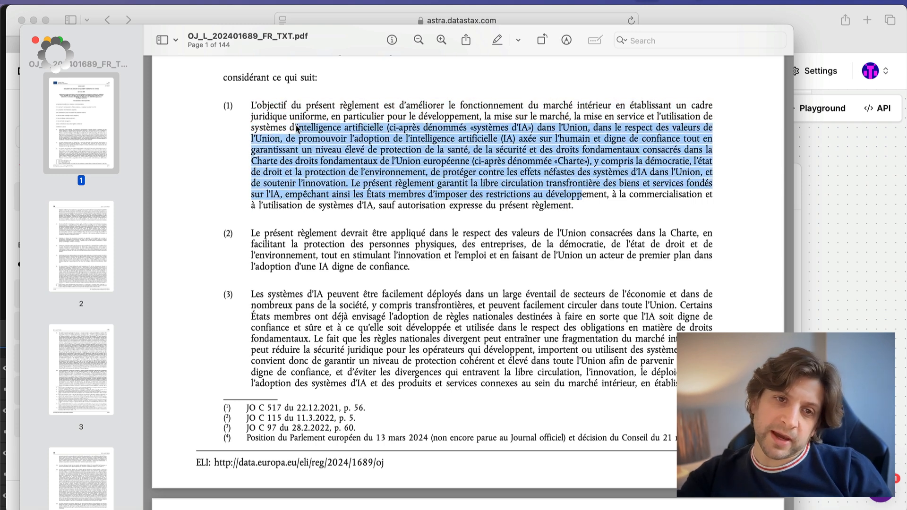
left_click(289, 125)
left_click_drag(248, 100, 575, 211)
left_click(401, 144)
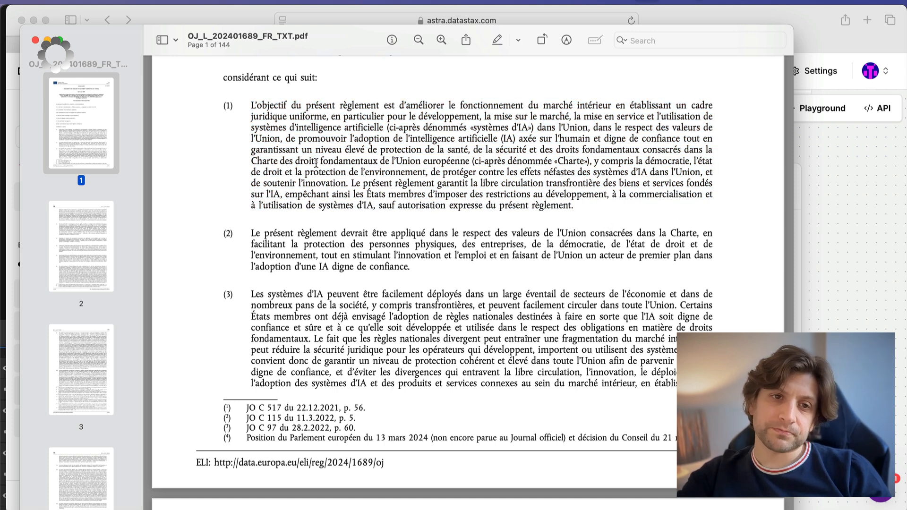
left_click_drag(252, 104, 600, 194)
left_click(614, 211)
left_click(244, 97)
left_click(603, 211)
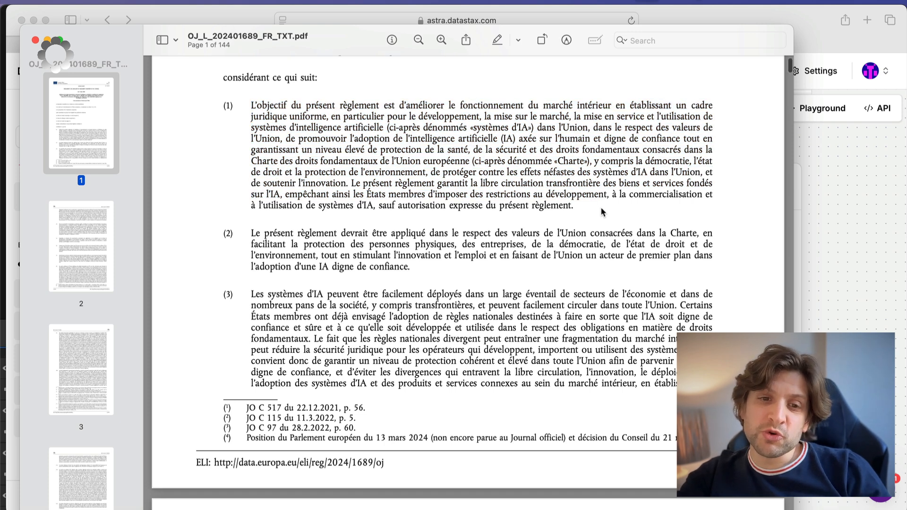
Examine how the numbered recitals are separated across pages 1 and 2 of the PDF.
scroll(603, 211, "down", 2)
scroll(603, 211, "up", 2)
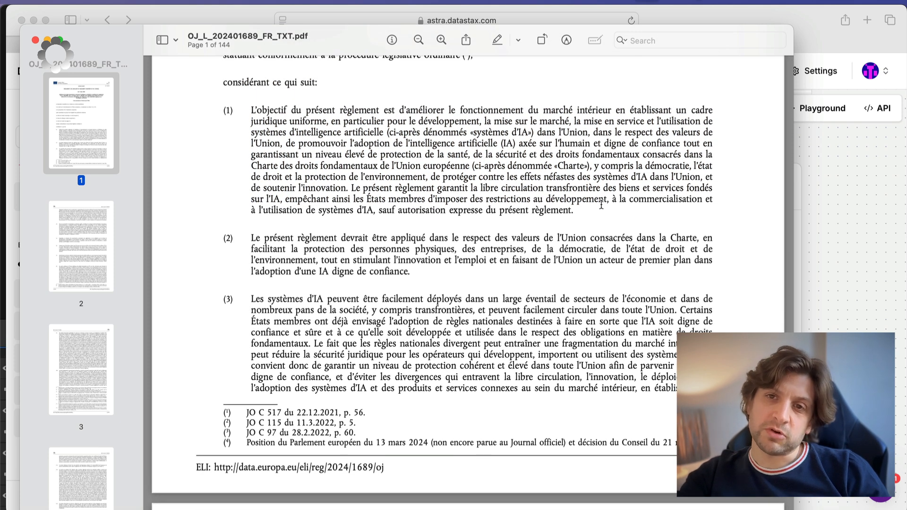
right_click(601, 205)
left_click(542, 204)
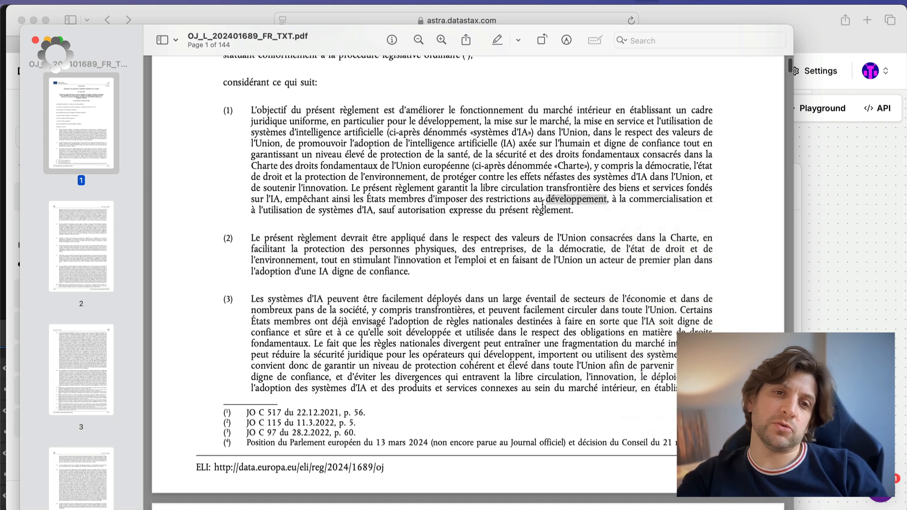
right_click(537, 199)
left_click(519, 219)
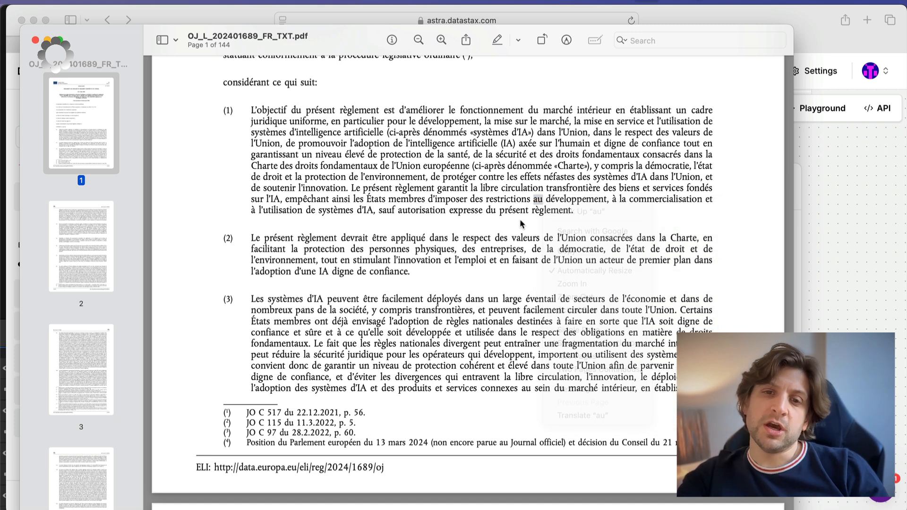
left_click(259, 220)
left_click(259, 222)
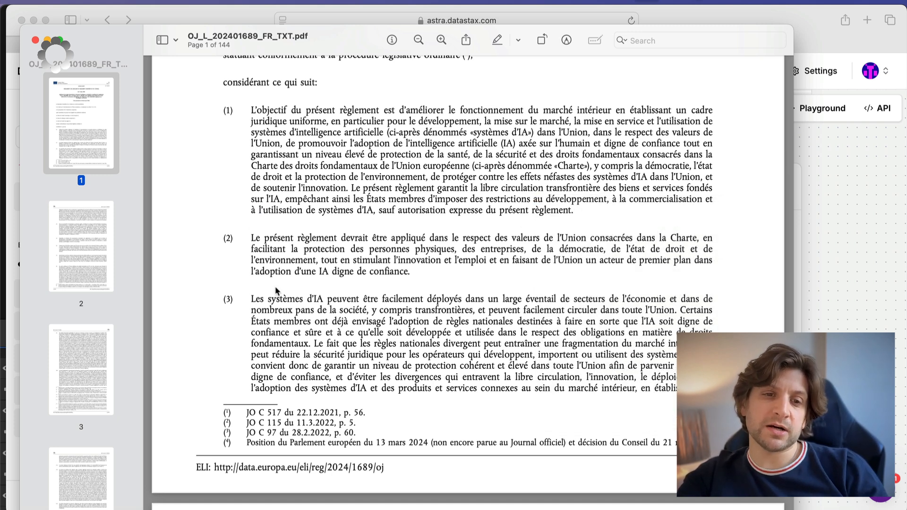
scroll(276, 290, "down", 10)
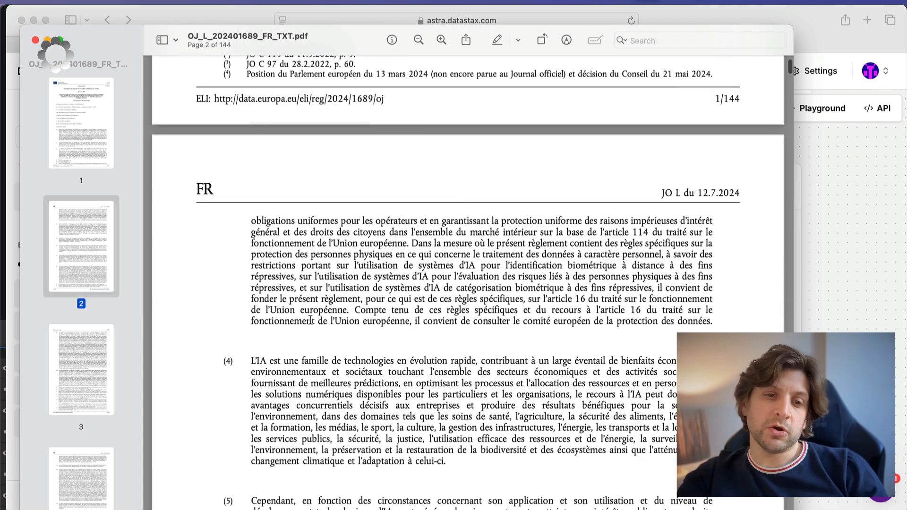
scroll(313, 345, "up", 15)
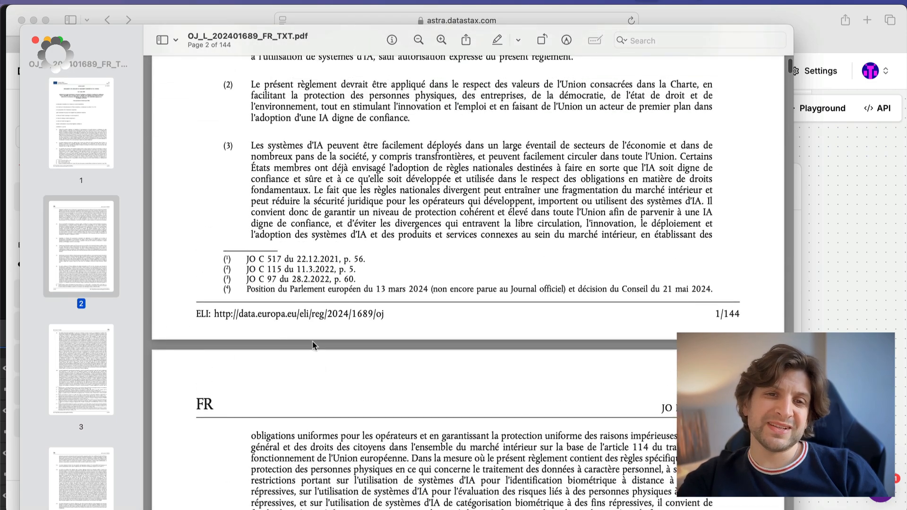
scroll(313, 345, "down", 5)
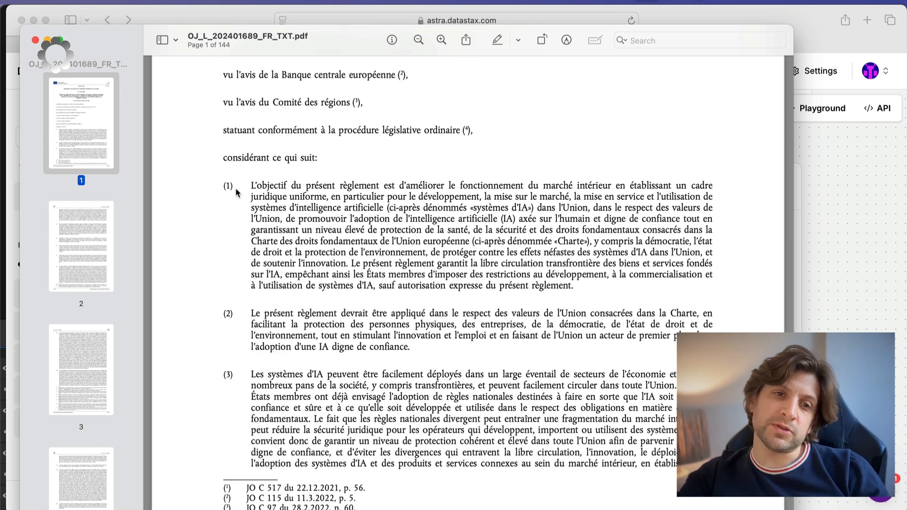
Close the PDF and set Split Text's Separator to a closing parenthesis ")".
left_click(35, 40)
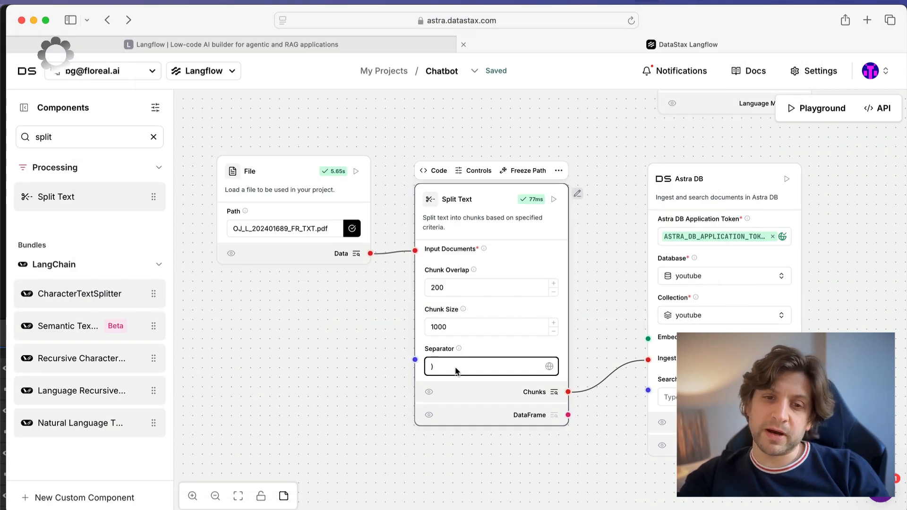
left_click(612, 432)
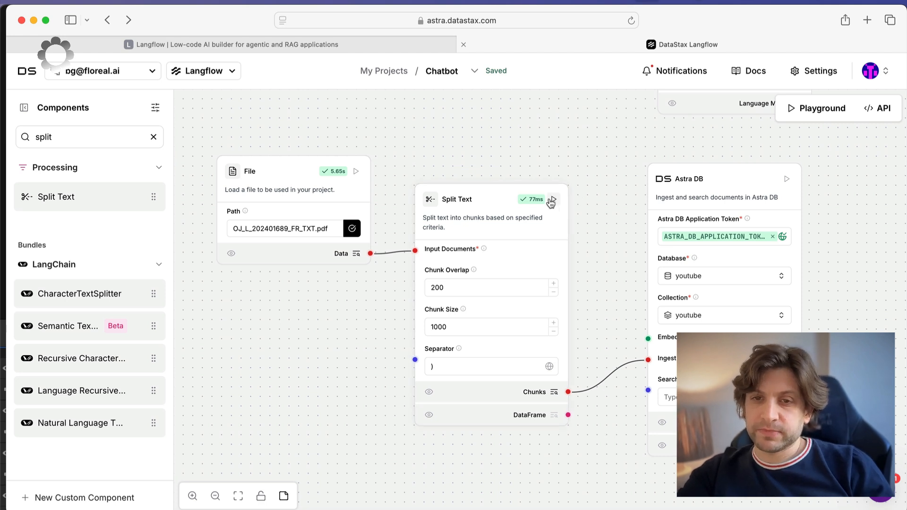
Search the components for emb and place an OpenAI Embeddings component below Split Text.
double_click(69, 136)
type("emb")
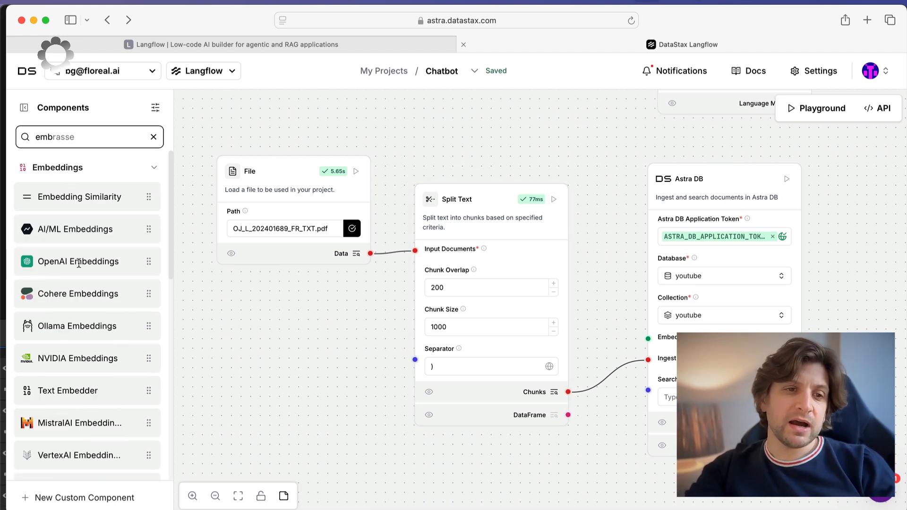
left_click(79, 263)
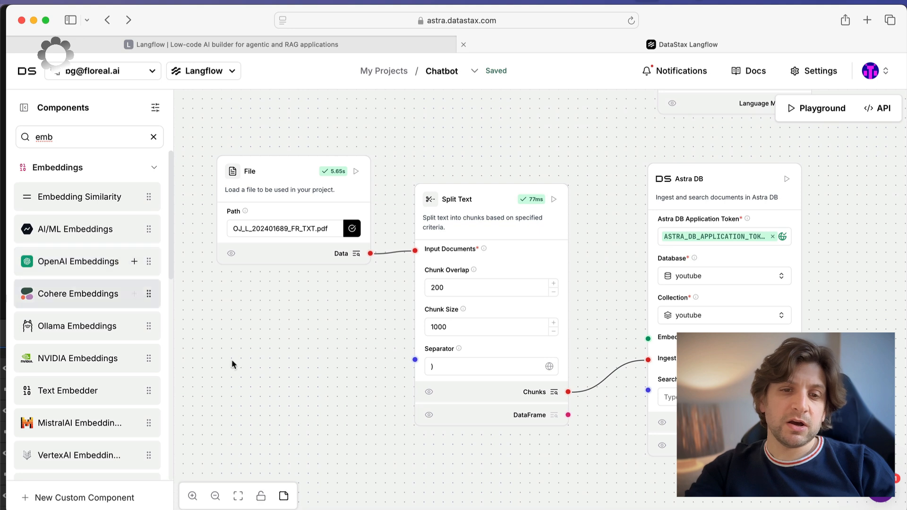
left_click_drag(81, 270, 427, 465)
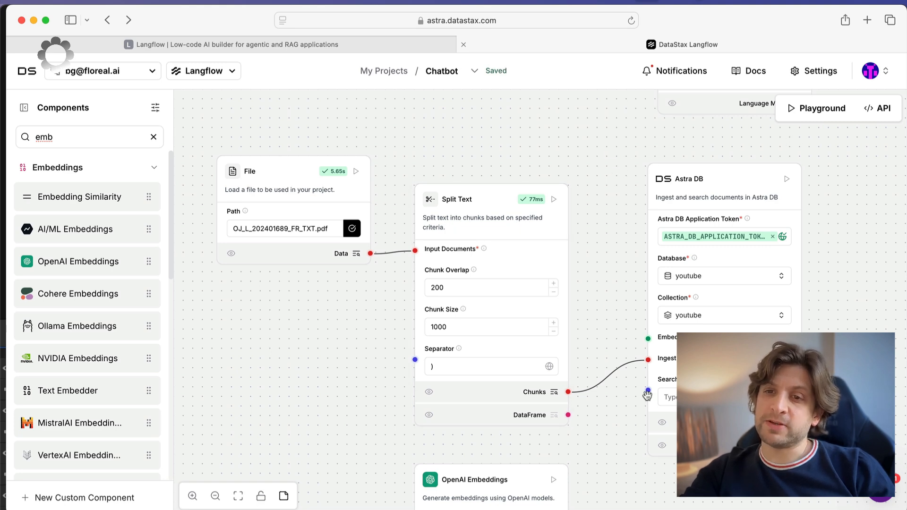
Connect the OpenAI Embeddings component's Embeddings output to Astra DB's Embedding Model input.
scroll(859, 224, "down", 1)
left_click_drag(858, 224, 791, 121)
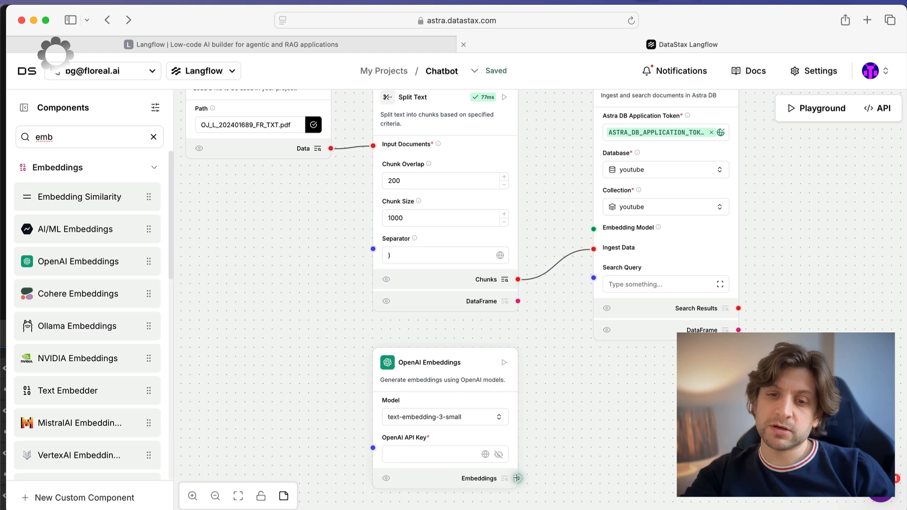
left_click_drag(518, 478, 593, 229)
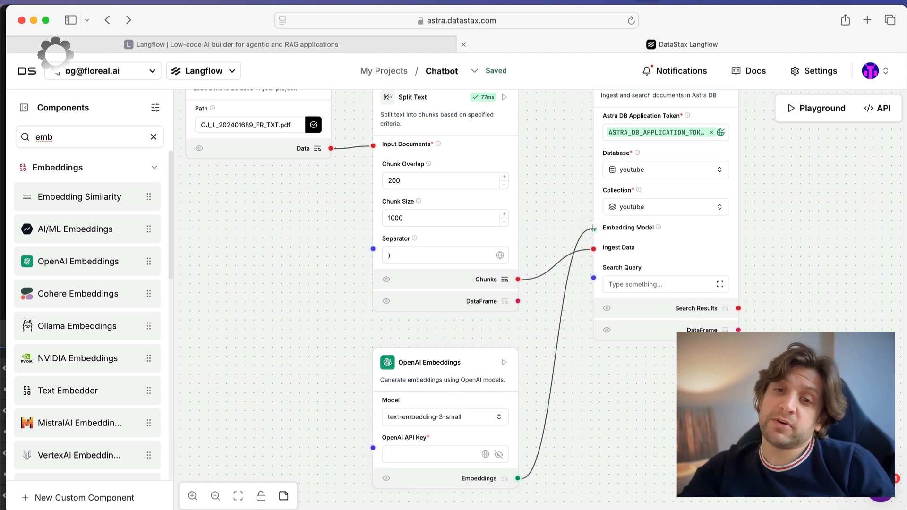
Check the available OpenAI embedding models and choose text-embedding-3-small.
left_click(472, 425)
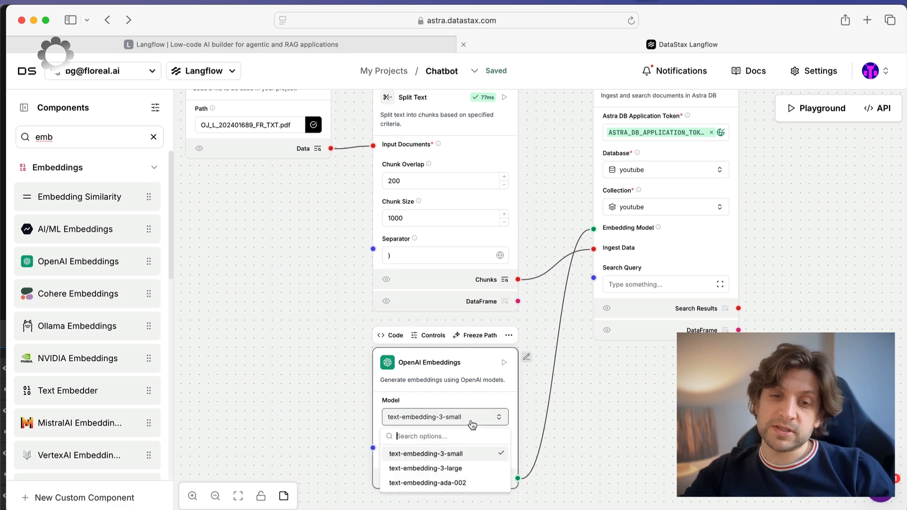
left_click(462, 454)
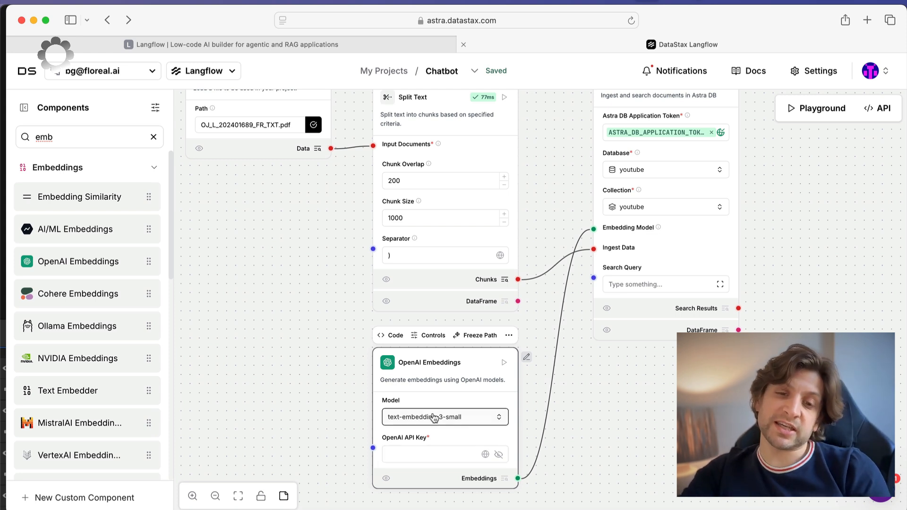
left_click(461, 417)
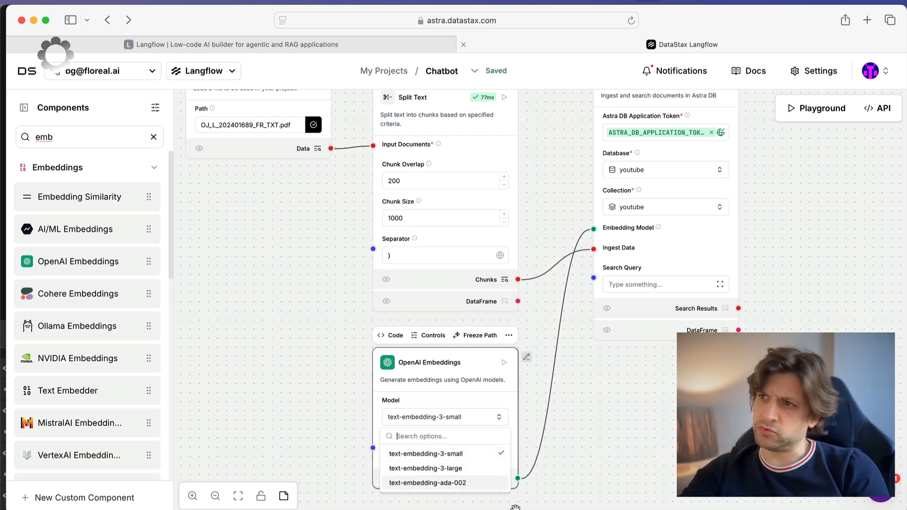
left_click(469, 453)
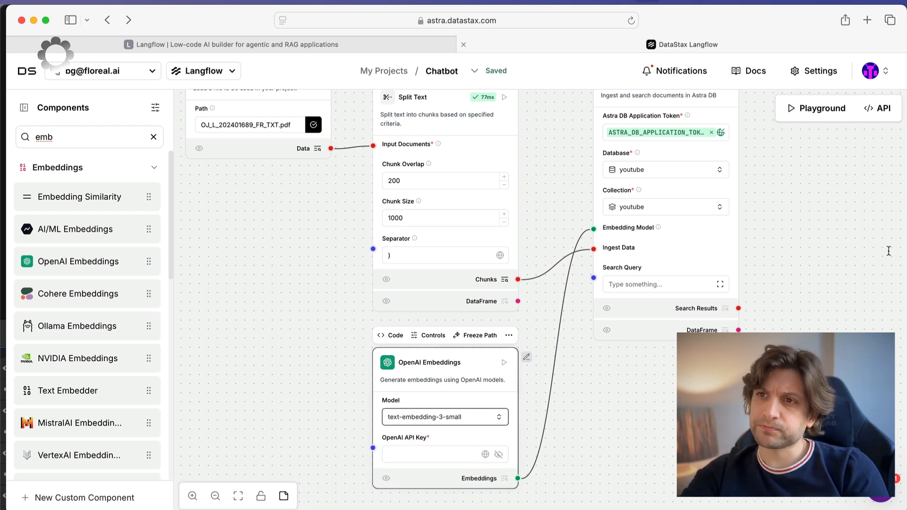
Enter the OpenAI API key in the OpenAI Embeddings component and dismiss the global variables list.
left_click(409, 455)
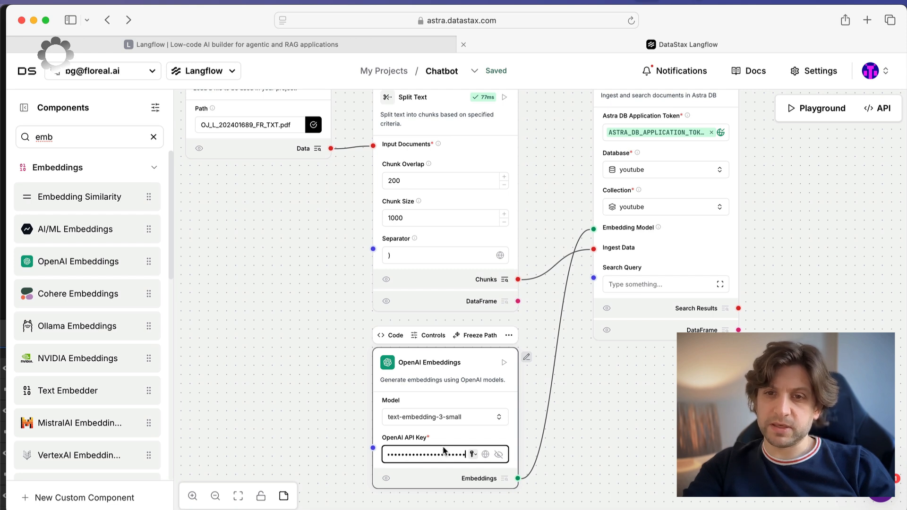
left_click(485, 454)
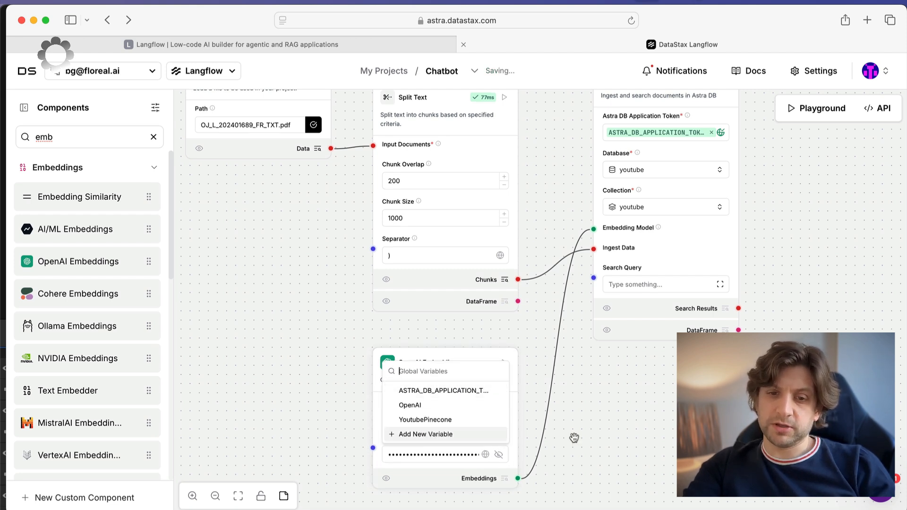
left_click(615, 438)
Run the Astra DB component to embed the PDF chunks and ingest them into the youtube collection.
scroll(615, 438, "down", 5)
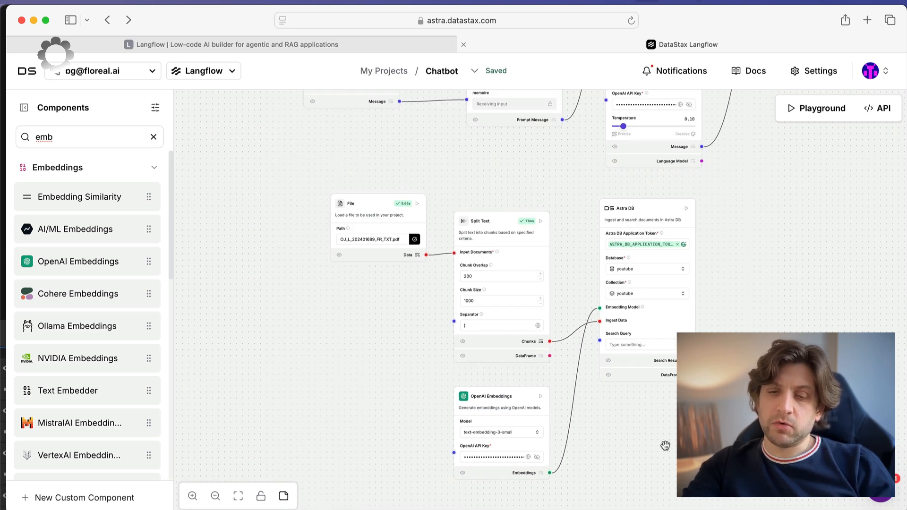
scroll(669, 441, "up", 5)
scroll(670, 441, "down", 1)
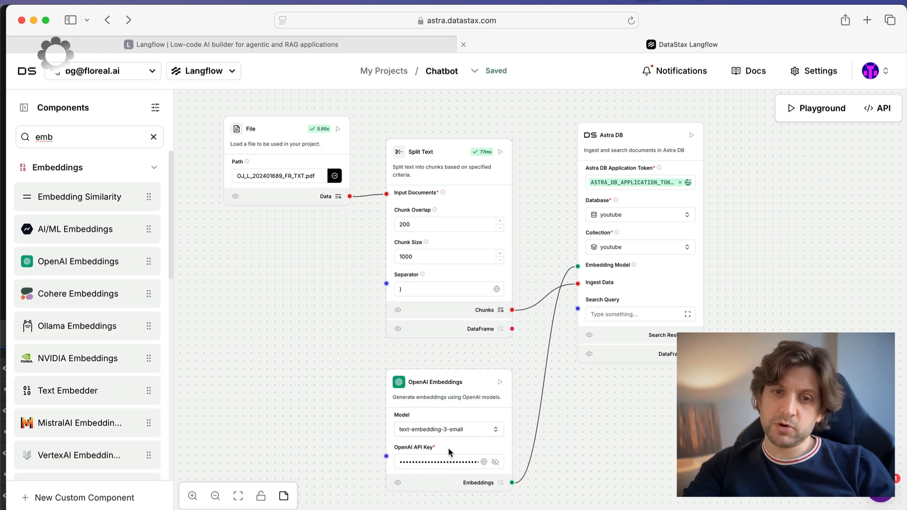
left_click(691, 136)
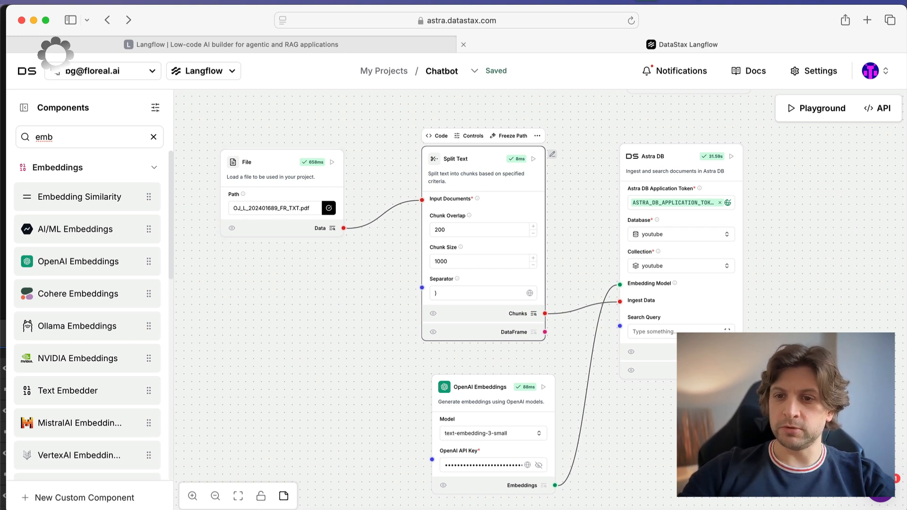
left_click(378, 155)
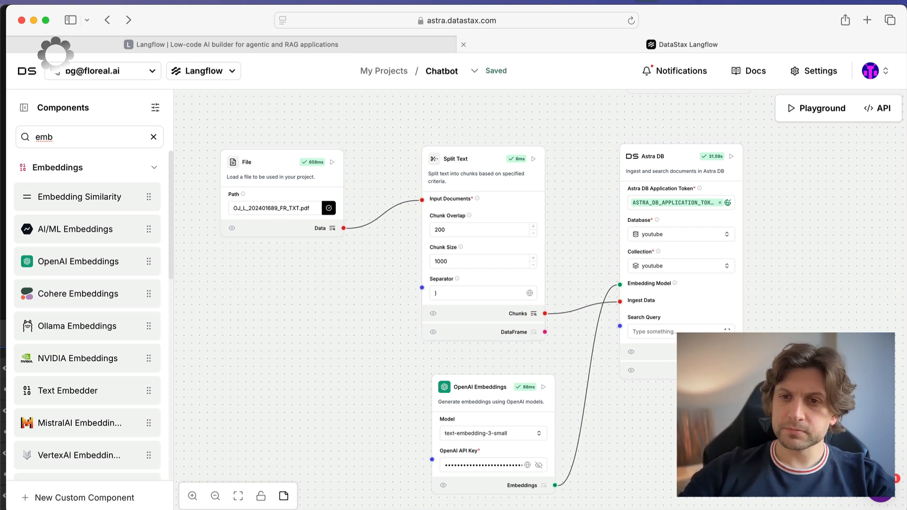
scroll(723, 470, "down", 3)
left_click_drag(723, 470, 691, 488)
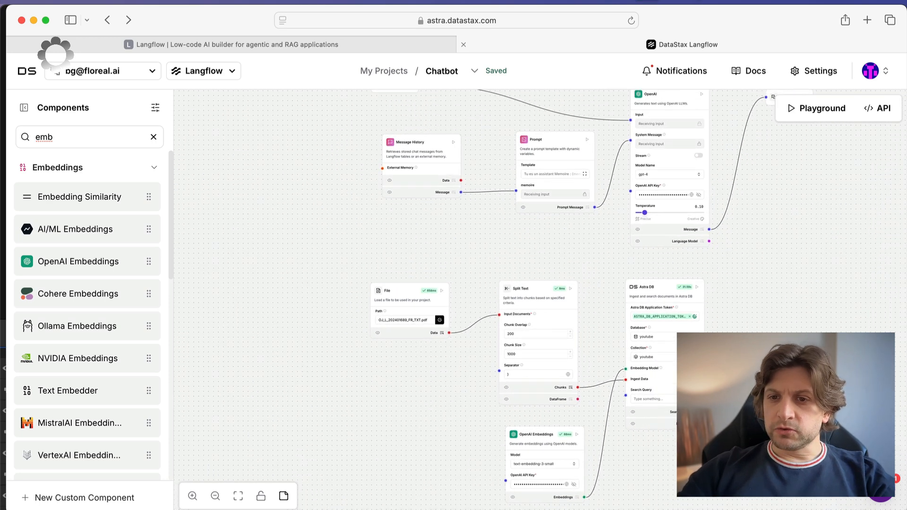
scroll(651, 454, "up", 3)
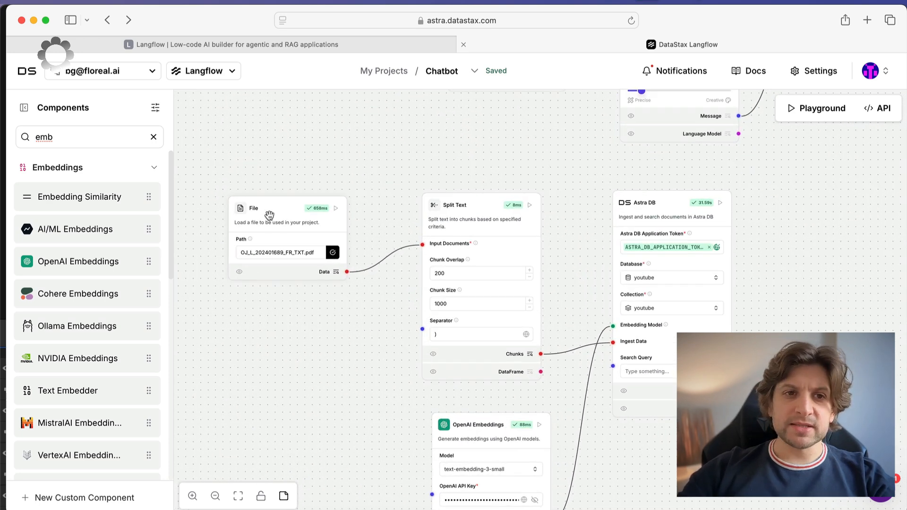
Switch to Astra DB, open the youtube database and look over its overview metrics and collections.
left_click(234, 74)
left_click(236, 112)
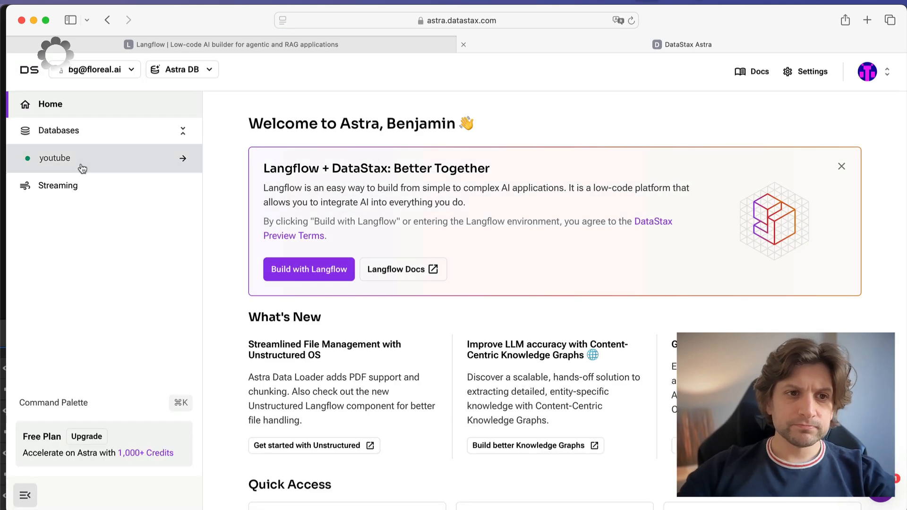
left_click(80, 160)
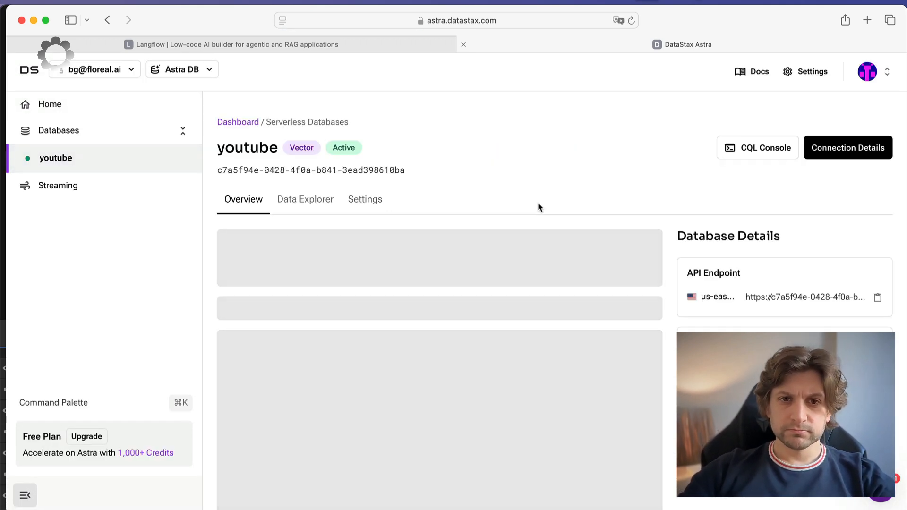
scroll(538, 202, "down", 5)
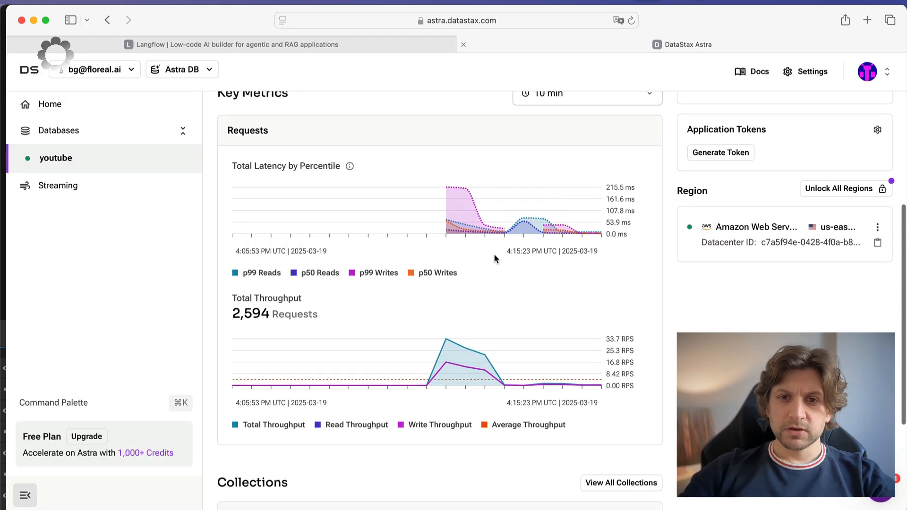
scroll(539, 203, "down", 4)
scroll(543, 340, "up", 7)
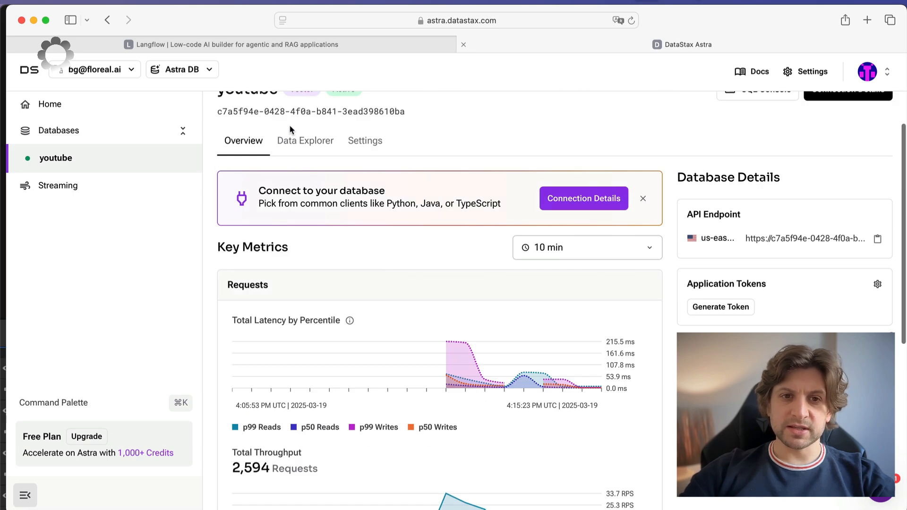
Open the youtube collection in the Data Explorer and examine the vector, page_content and metadata values of its records.
left_click(298, 140)
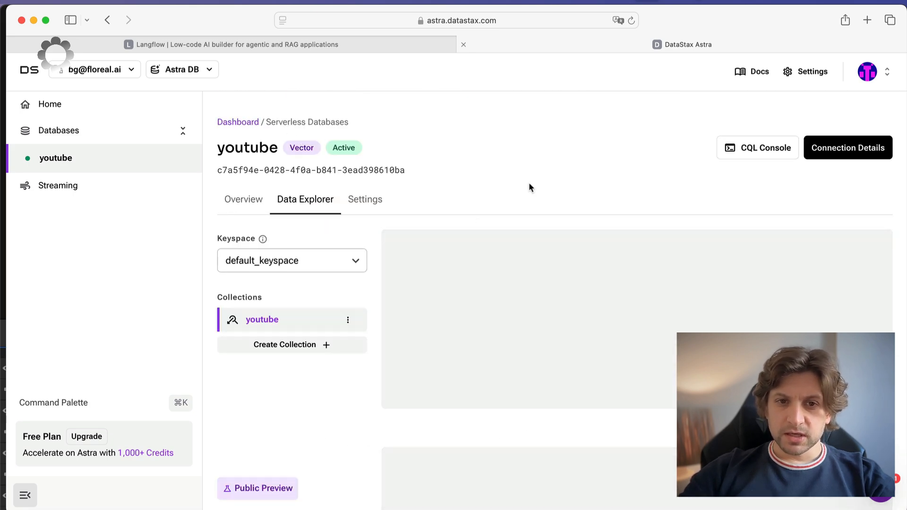
scroll(528, 184, "down", 5)
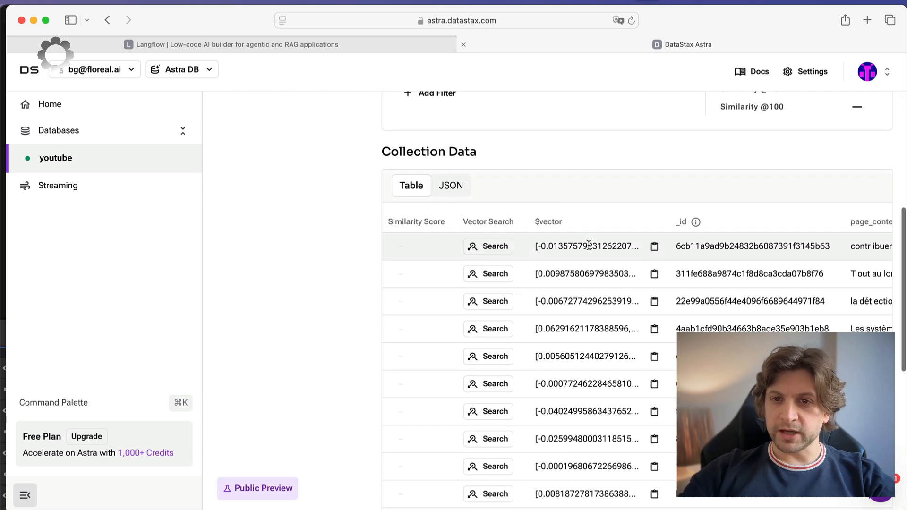
scroll(588, 248, "right", 3)
scroll(576, 246, "left", 3)
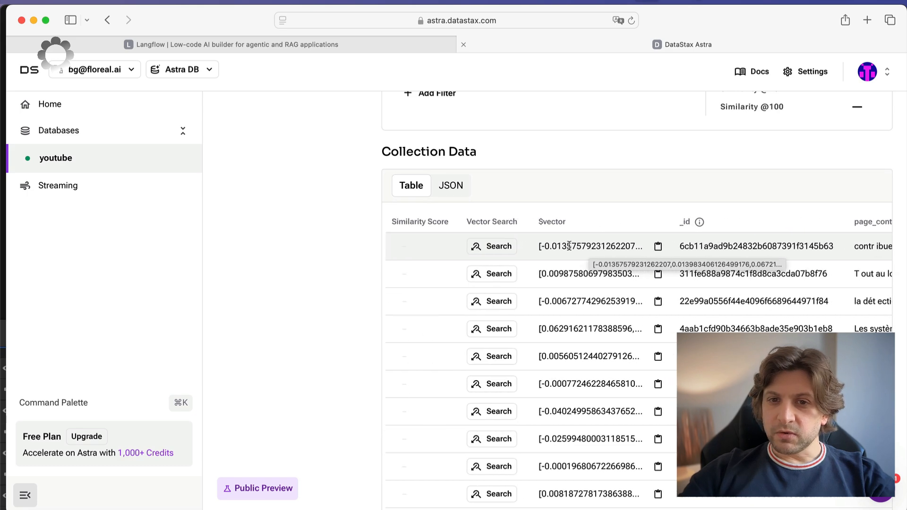
double_click(554, 244)
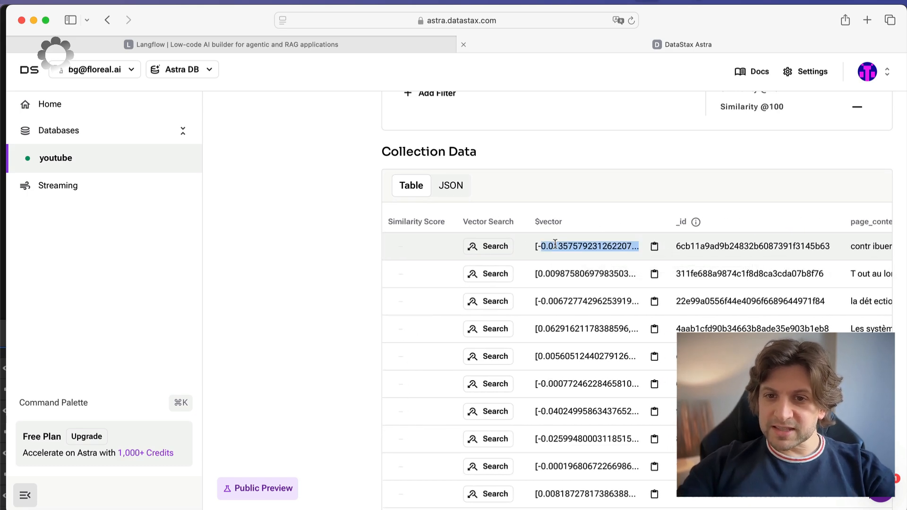
left_click(601, 246)
mouse_move(621, 247)
left_mouse_down()
mouse_move(544, 247)
mouse_move(616, 247)
left_mouse_up()
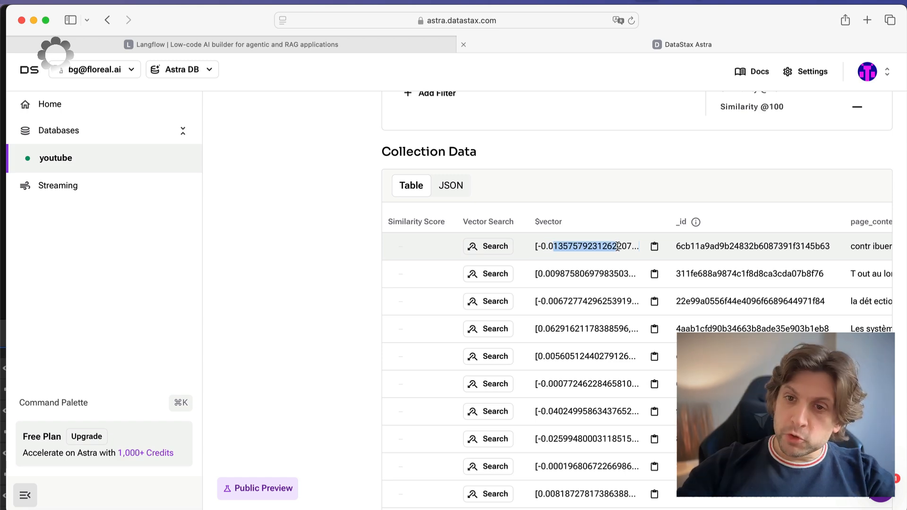
left_click(615, 247)
scroll(616, 247, "right", 5)
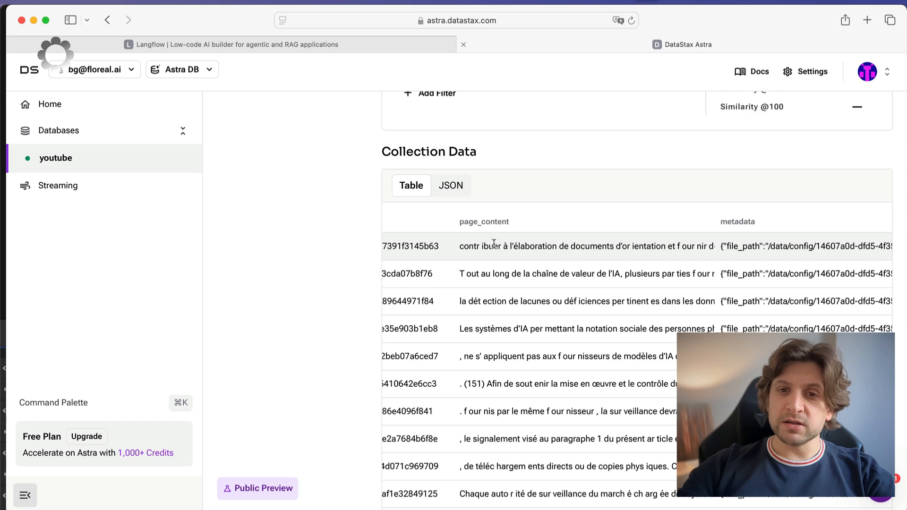
scroll(494, 244, "left", 5)
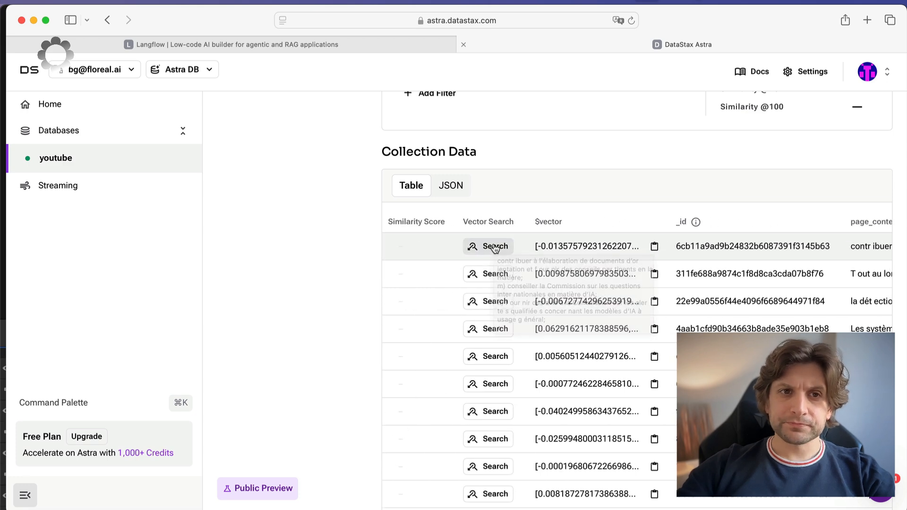
Switch back to Langflow and reopen the Chatbot flow.
left_click(181, 69)
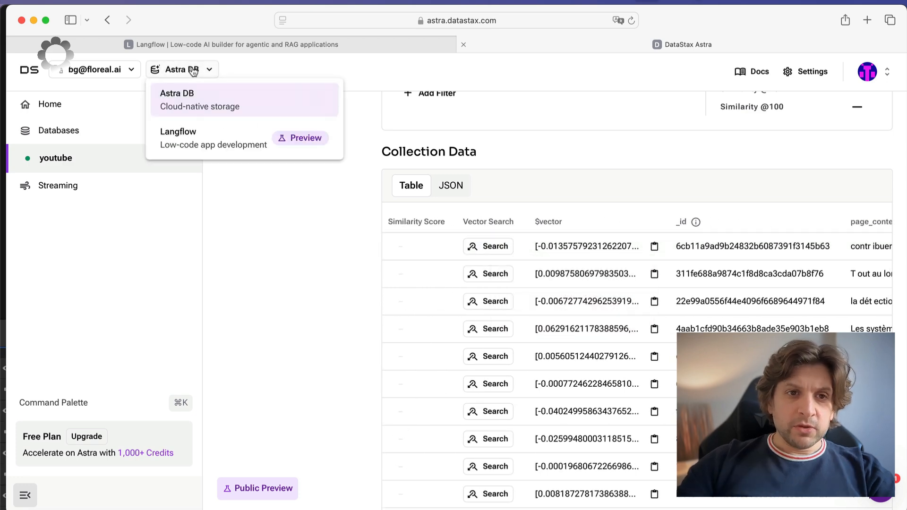
left_click(205, 140)
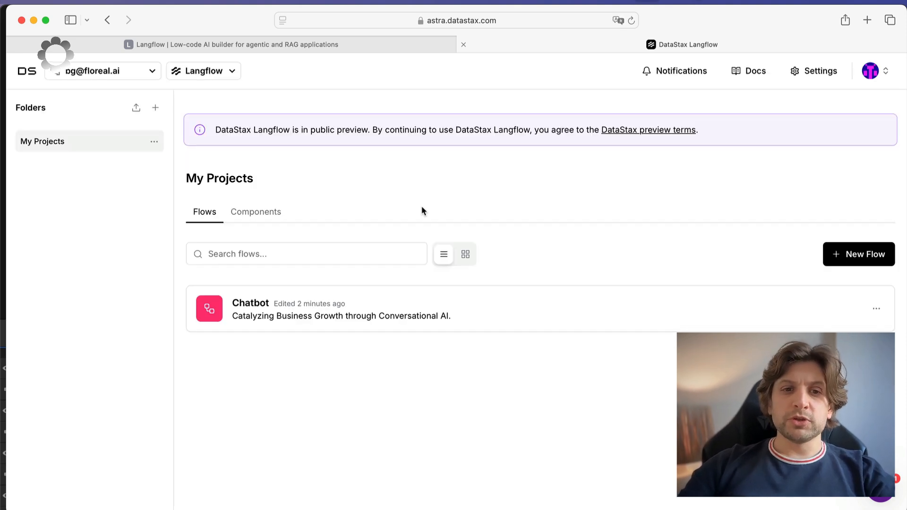
left_click(302, 321)
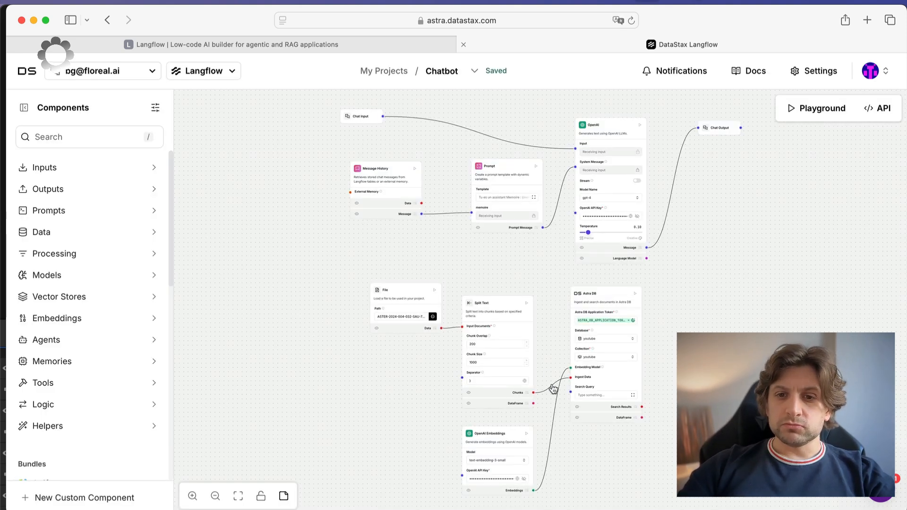
Delete the ingestion components Astra DB, Split Text, File and OpenAI Embeddings from the Chatbot flow.
left_click(606, 289)
key("BackSpace")
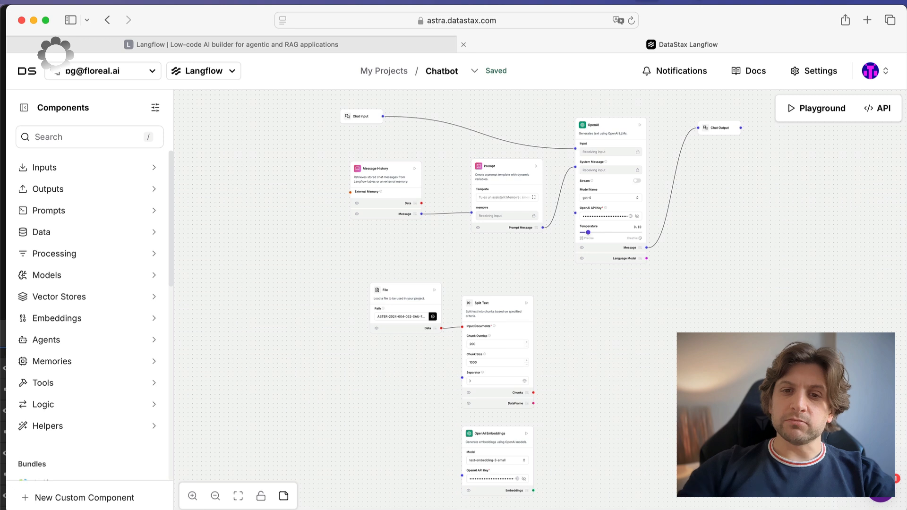
left_click(477, 302)
key("BackSpace")
left_click(409, 297)
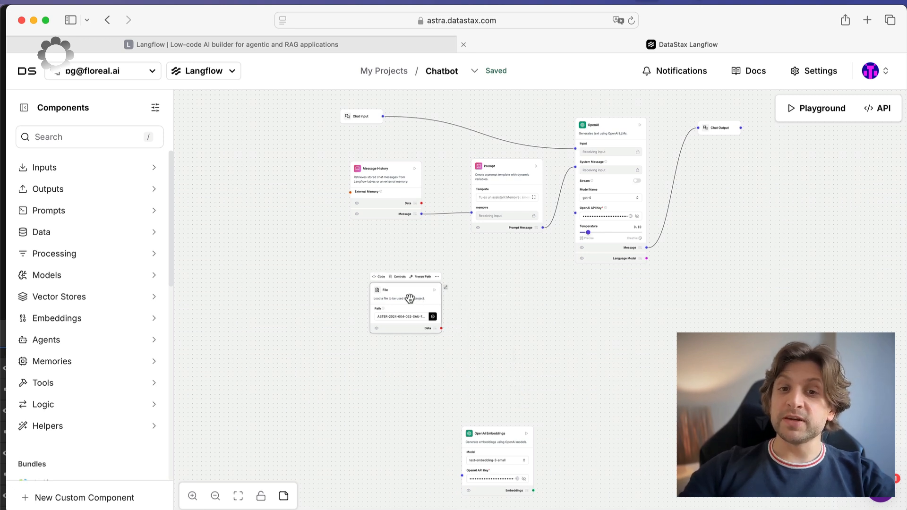
key("BackSpace")
left_click(496, 439)
key("BackSpace")
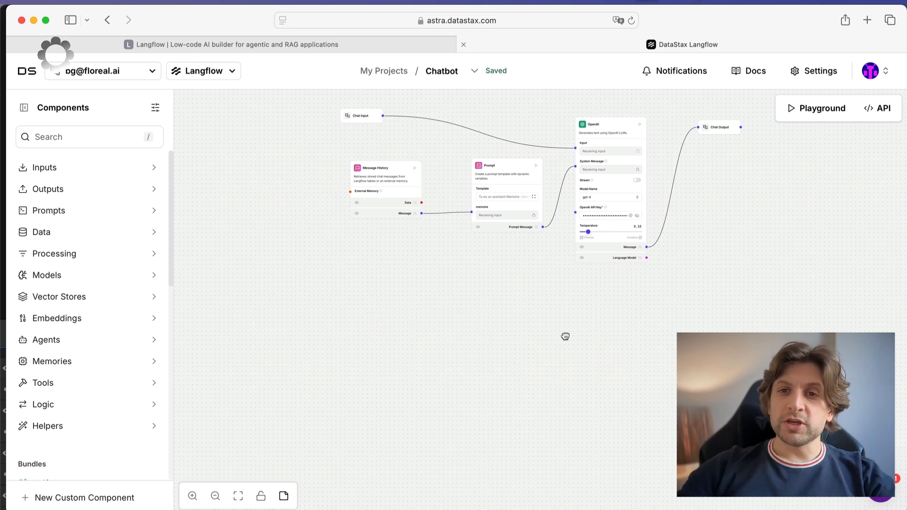
Find the Astra DB vector store component with "astra" and place it in the free space above Chat Input.
scroll(562, 434, "up", 3)
scroll(561, 434, "up", 2)
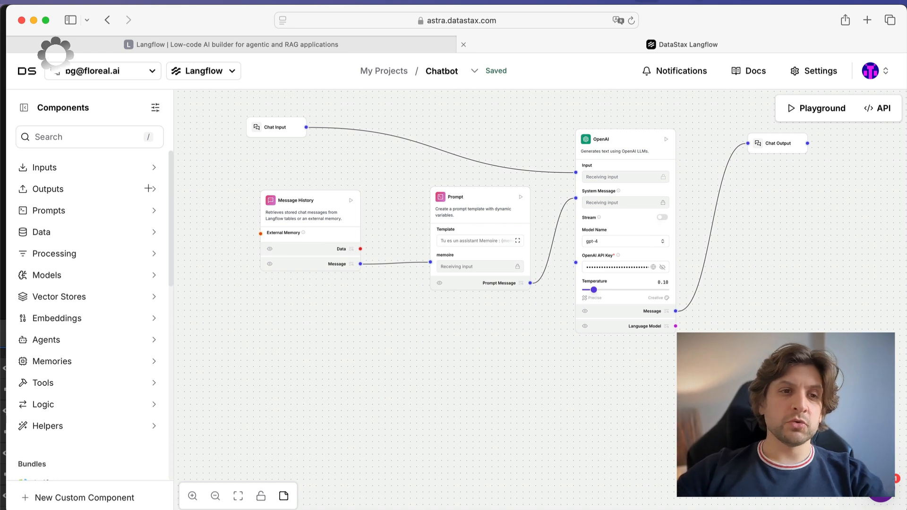
left_click(85, 140)
type("astra")
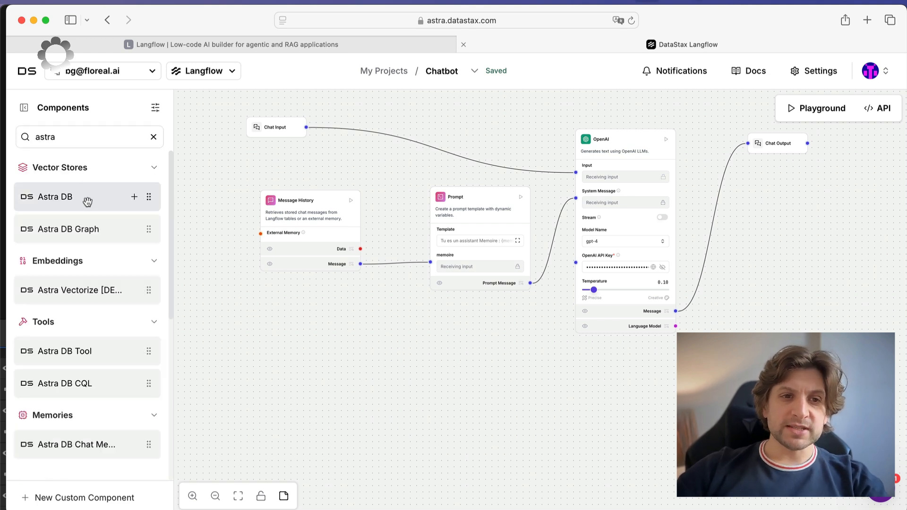
left_click_drag(87, 199, 354, 115)
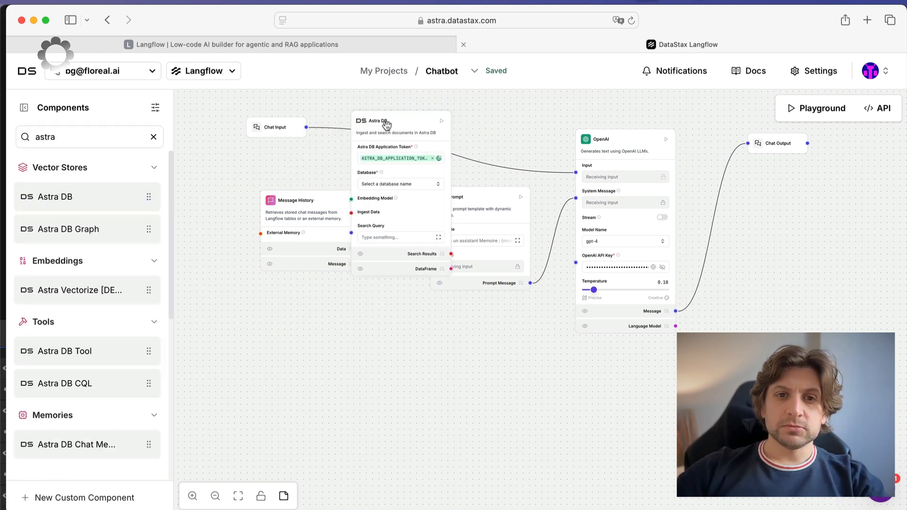
scroll(406, 169, "up", 5)
left_click_drag(409, 175, 414, 185)
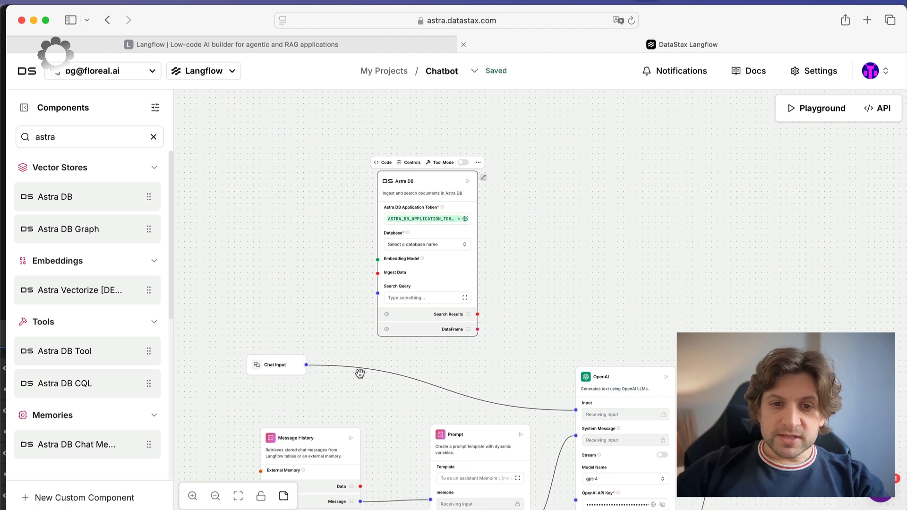
Connect Chat Input's output to Astra DB's Search Query and choose the youtube database and youtube collection.
left_click_drag(306, 364, 373, 292)
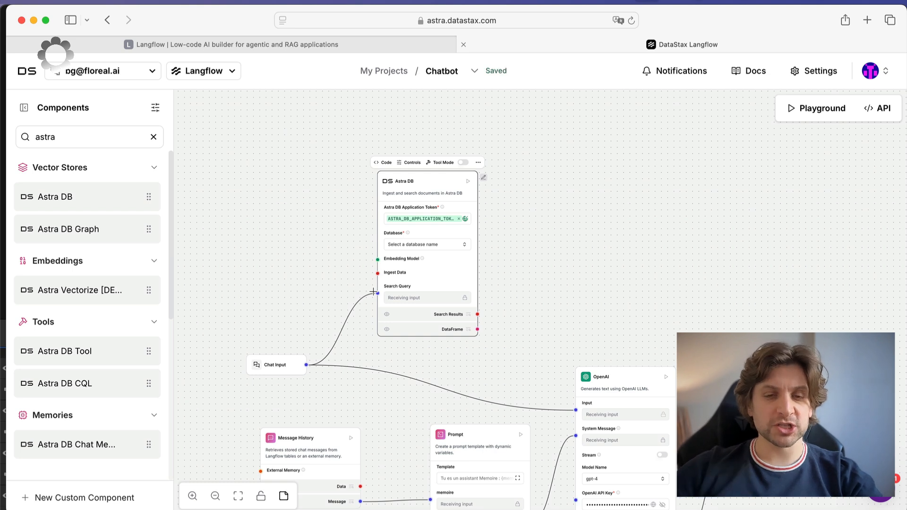
left_click(426, 244)
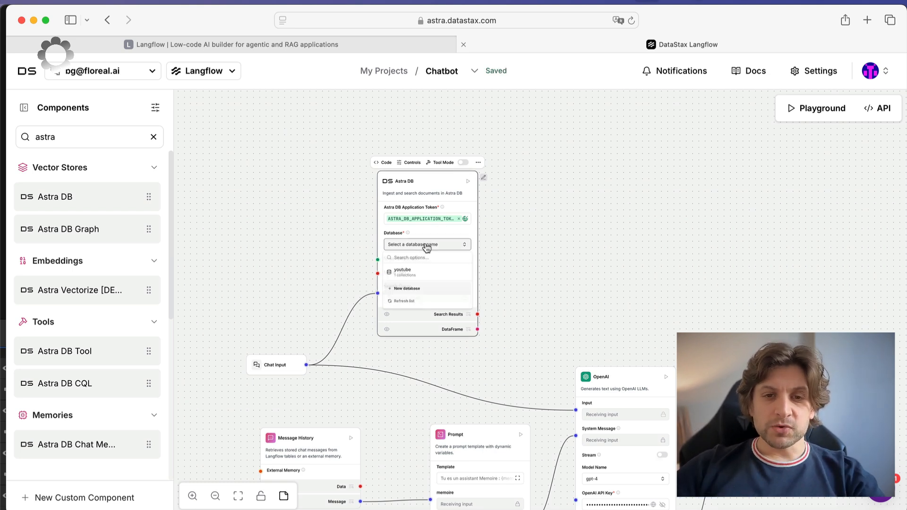
left_click(417, 269)
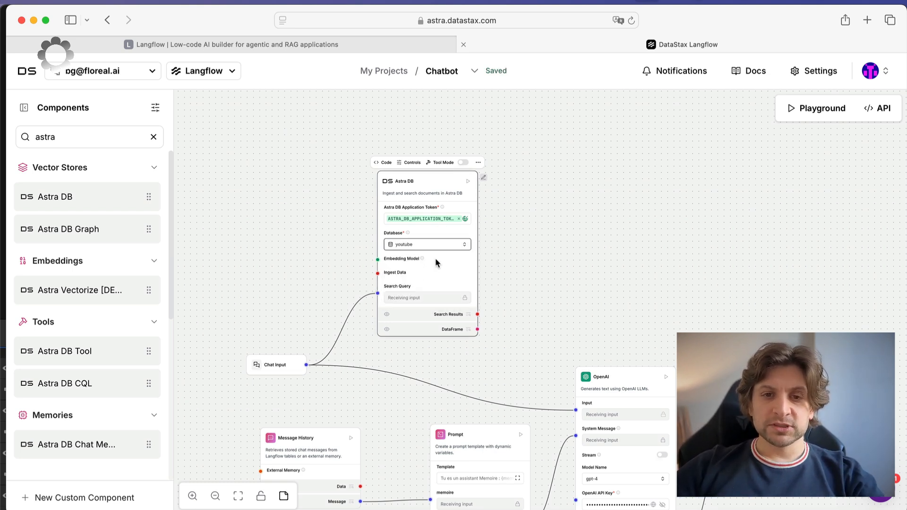
left_click(434, 271)
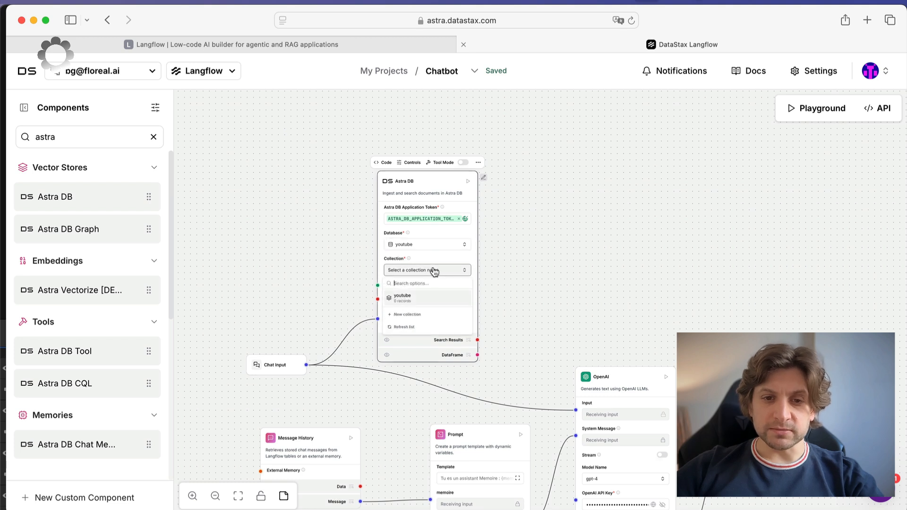
left_click(413, 300)
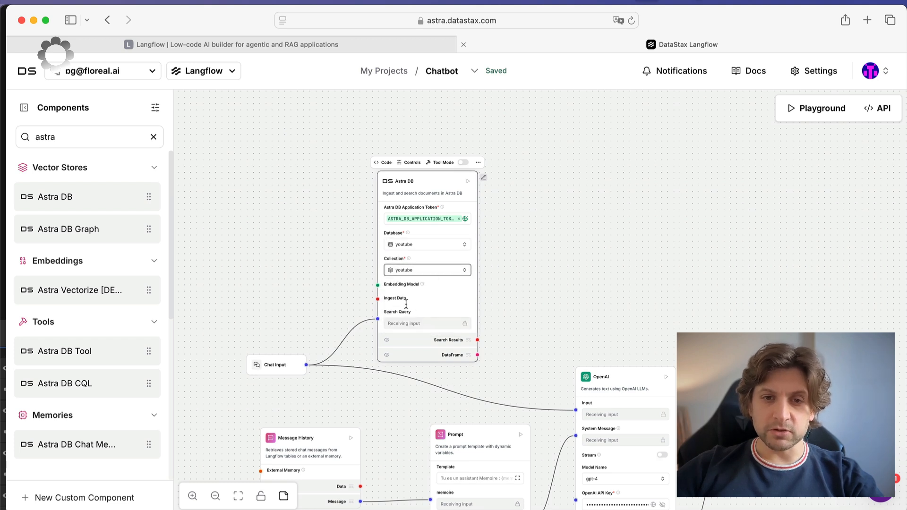
Find the OpenAI Embeddings component with "embed" and place it beside Astra DB, above Chat Input.
scroll(384, 333, "up", 3)
left_click(56, 137)
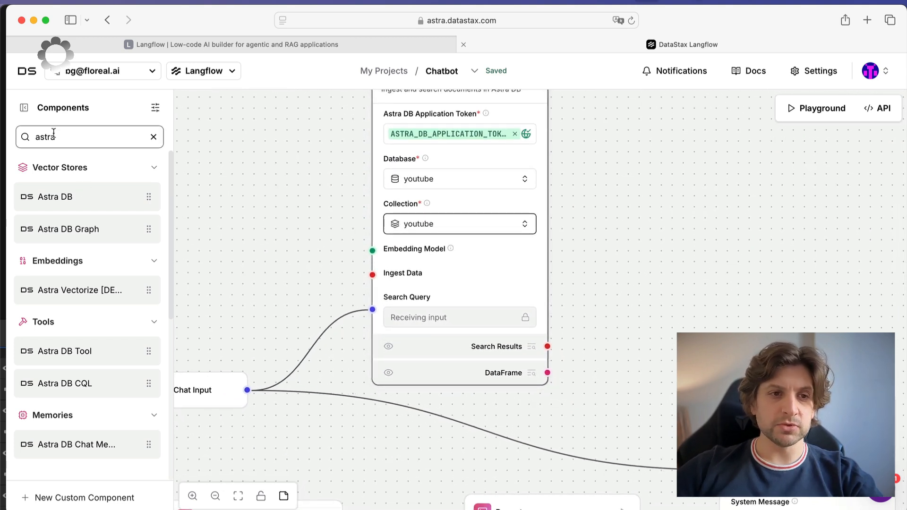
key("super+a")
type("embed")
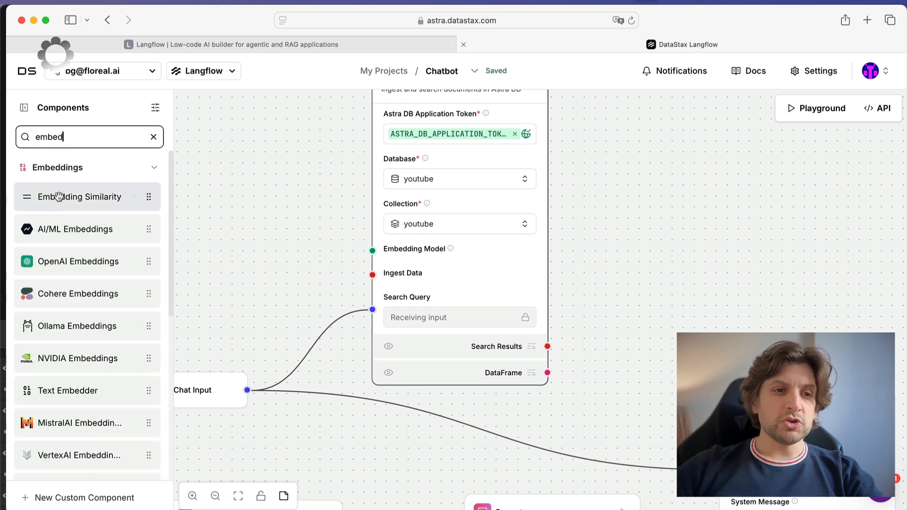
left_click_drag(71, 259, 206, 167)
scroll(349, 290, "down", 1)
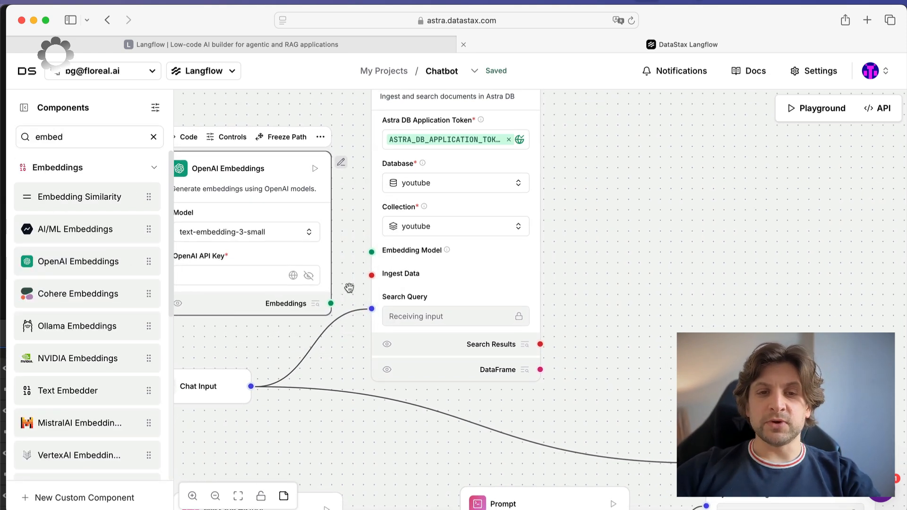
left_click_drag(353, 280, 417, 274)
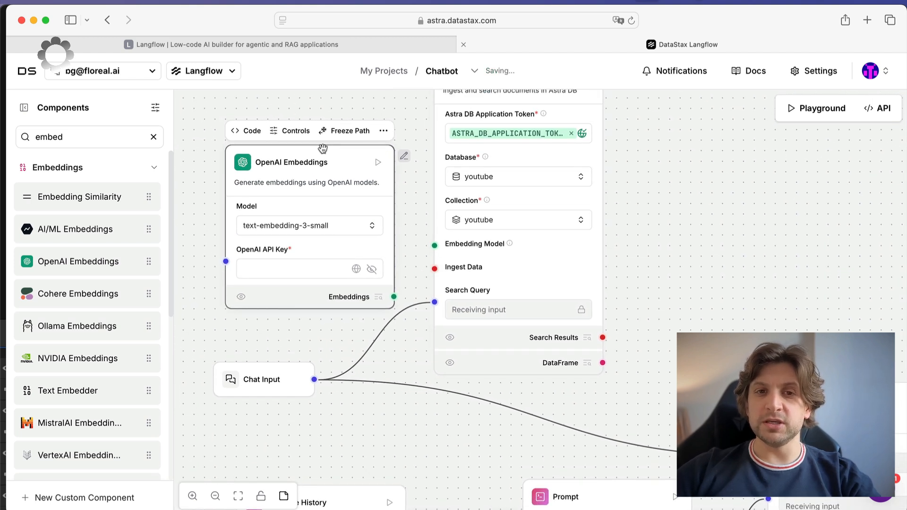
left_click_drag(323, 162, 316, 144)
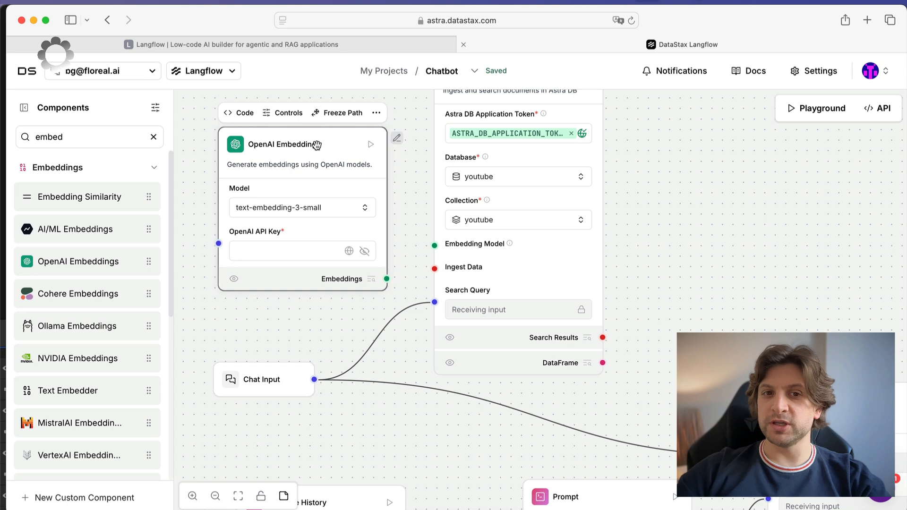
Paste the OpenAI API key into OpenAI Embeddings and connect its Embeddings output to Astra DB's Embedding Model input.
left_click(269, 248)
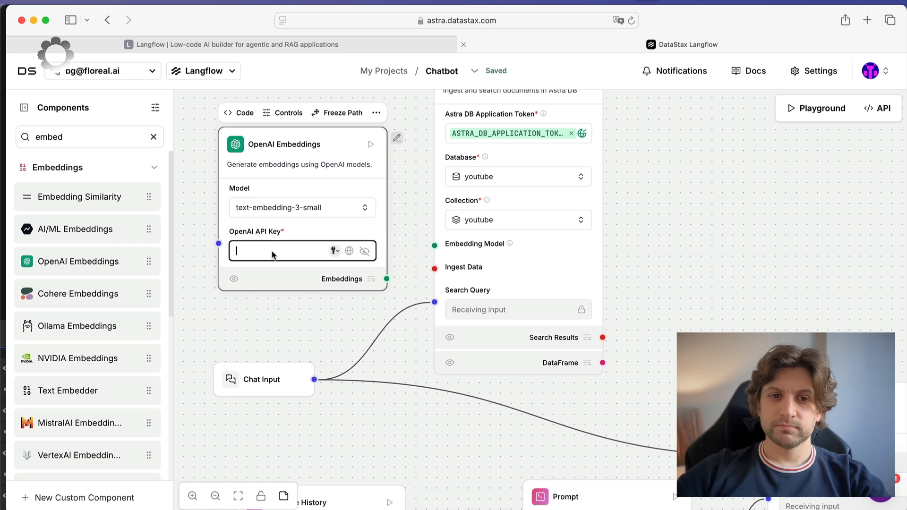
key("super+v")
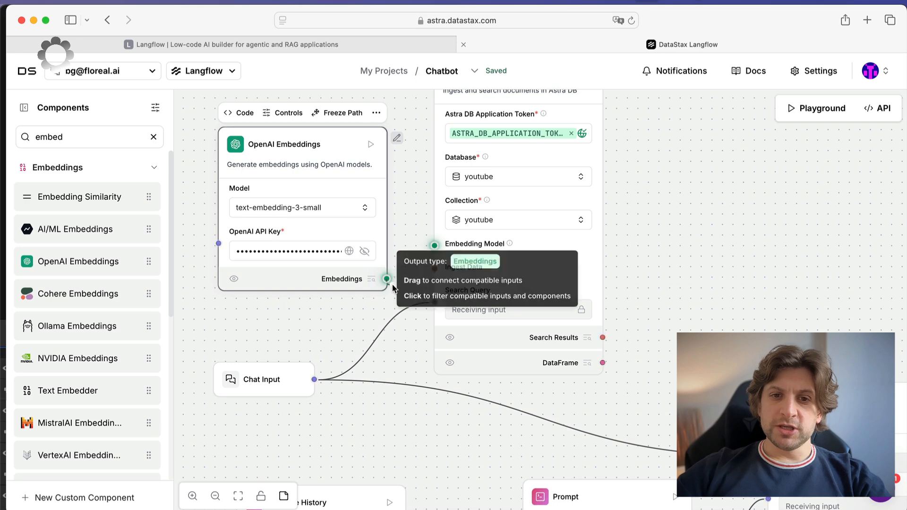
left_click_drag(387, 278, 435, 245)
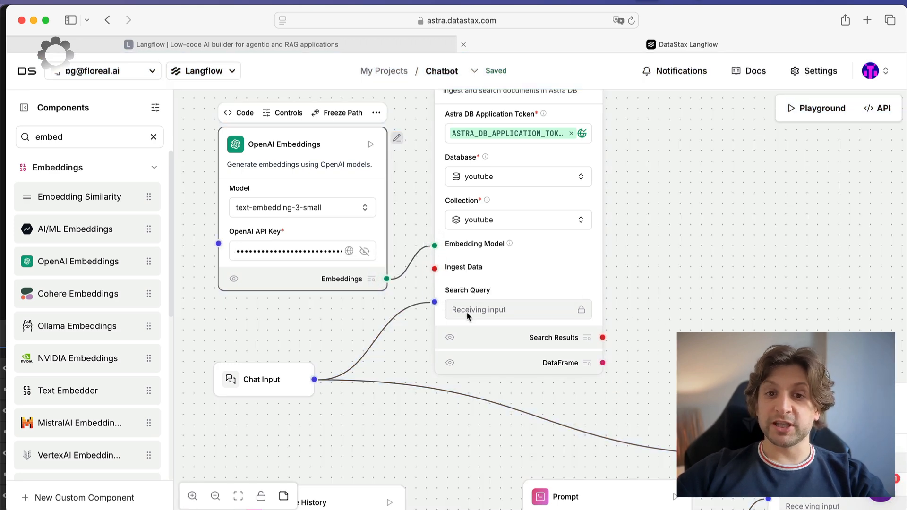
scroll(654, 257, "down", 5)
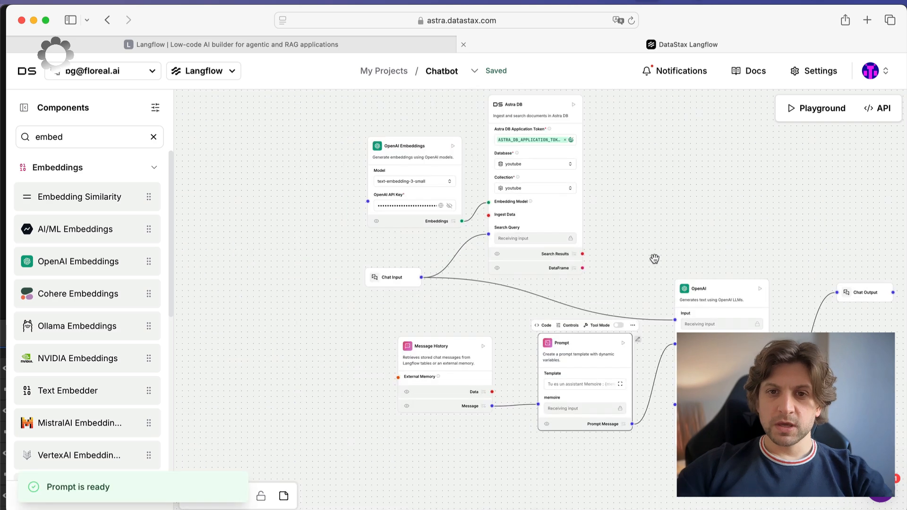
Review the flow and the Excalidraw diagram's box combining Input, Prompt System Message and Memory.
scroll(590, 246, "up", 2)
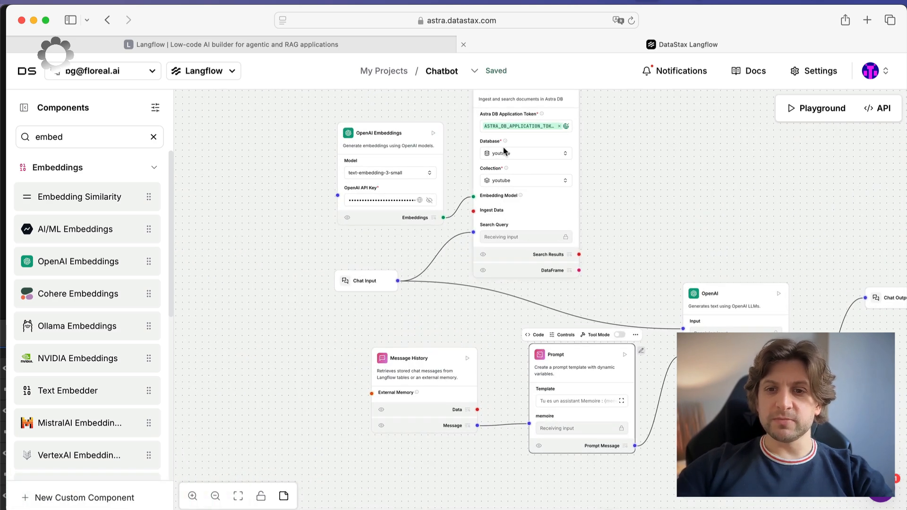
scroll(604, 341, "down", 3)
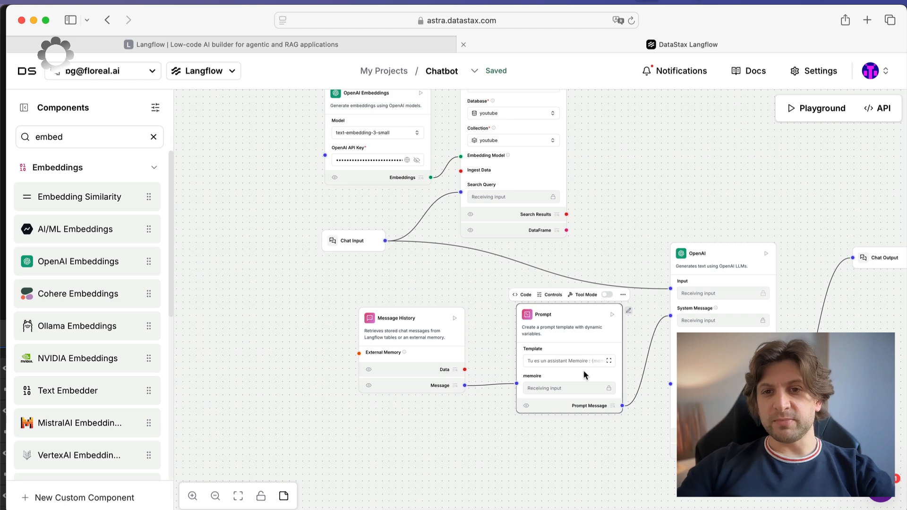
key("ctrl+Right")
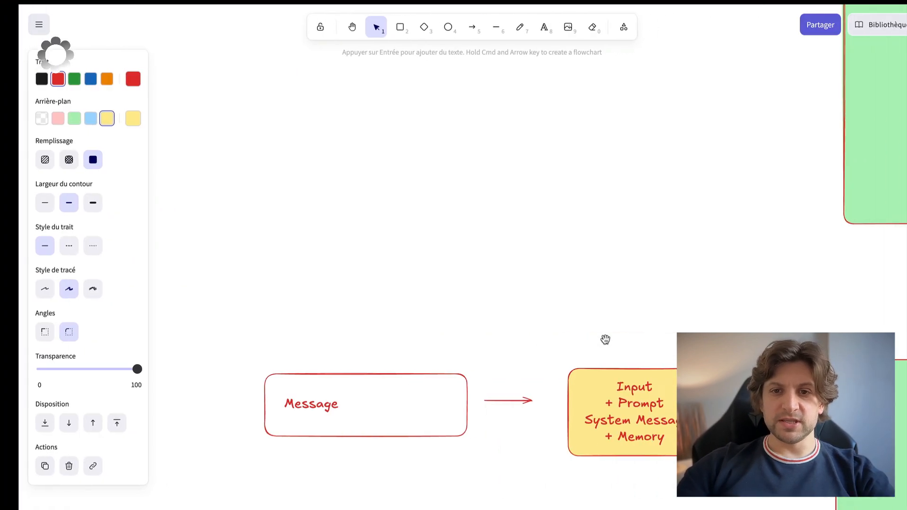
scroll(545, 357, "down", 5)
scroll(543, 352, "down", 1)
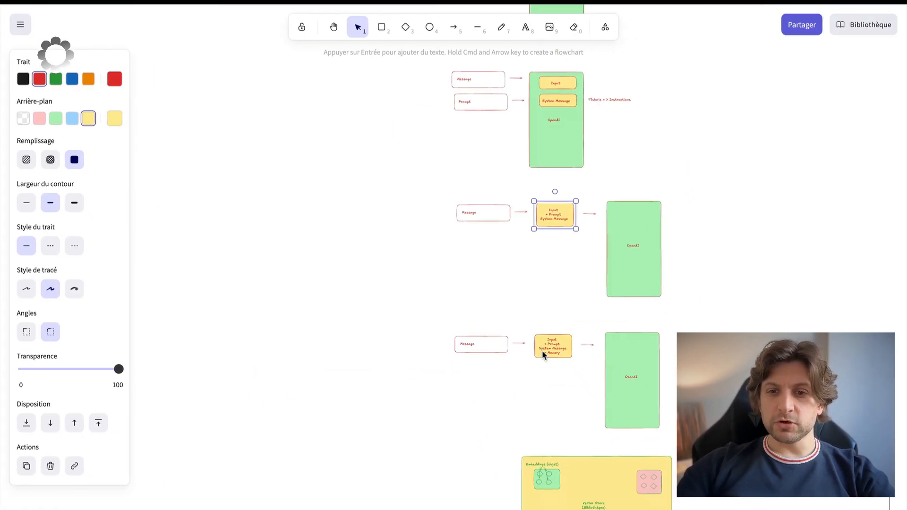
scroll(542, 350, "up", 5)
scroll(569, 368, "down", 1)
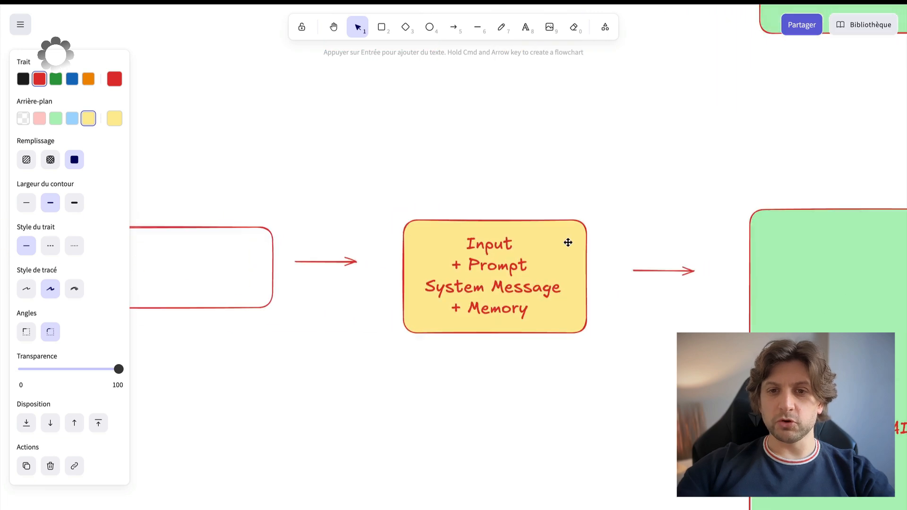
Return to the Langflow Chatbot flow and delete the connection between Chat Input and OpenAI's Input.
key("ctrl+Left")
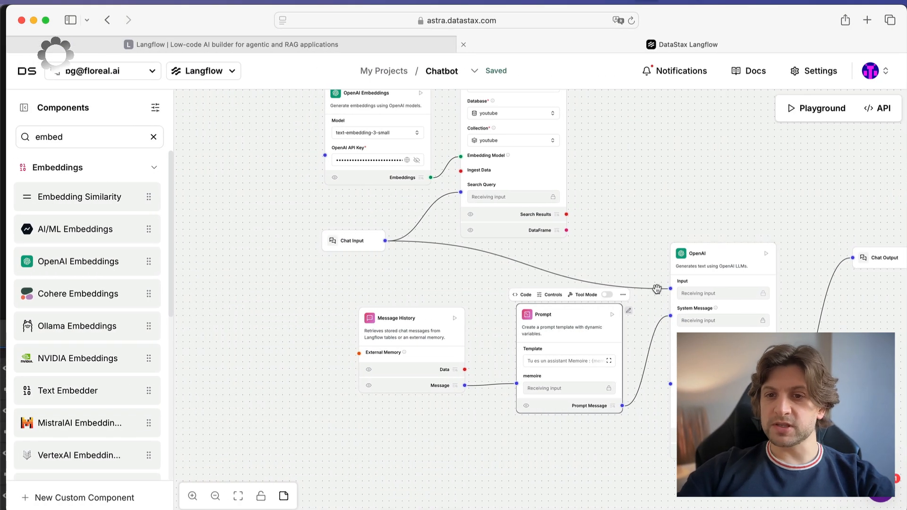
left_click(656, 289)
key("BackSpace")
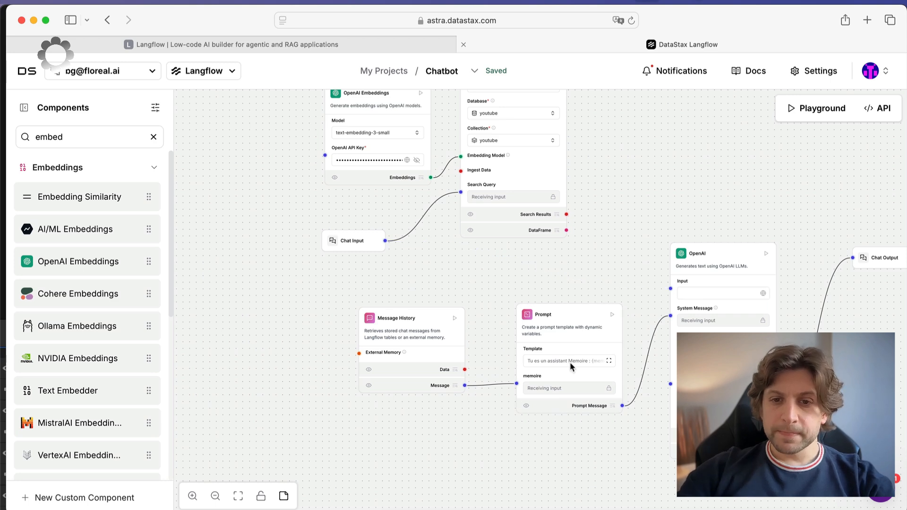
Edit the Prompt template, adding a "question:" section with the {question} variable between "Tu es un assistant" and the Memoire section.
scroll(569, 362, "up", 5)
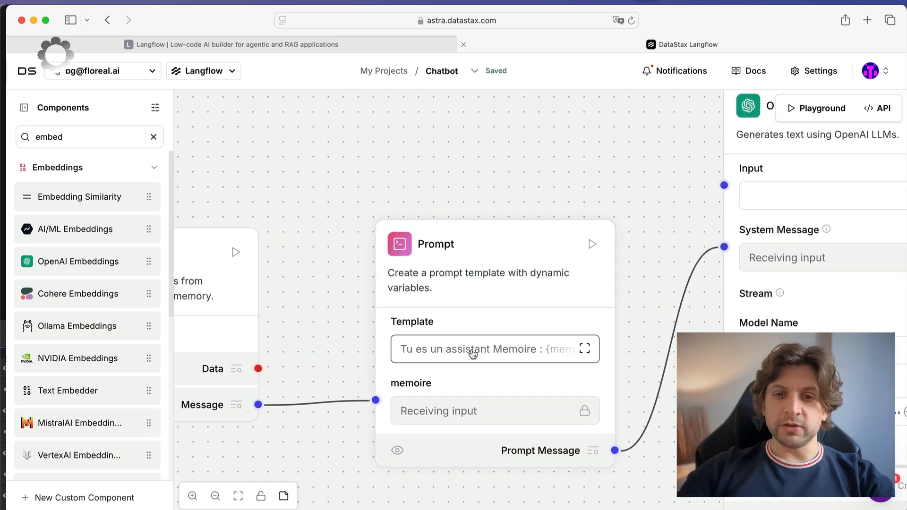
left_click(472, 353)
left_click(169, 128)
key("Return")
key("Return")
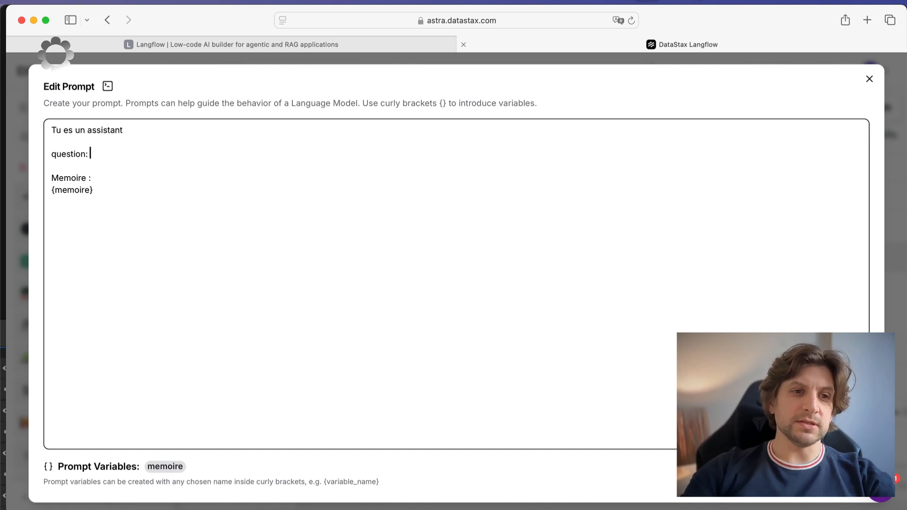
type("question:")
key("Return")
type("{question")
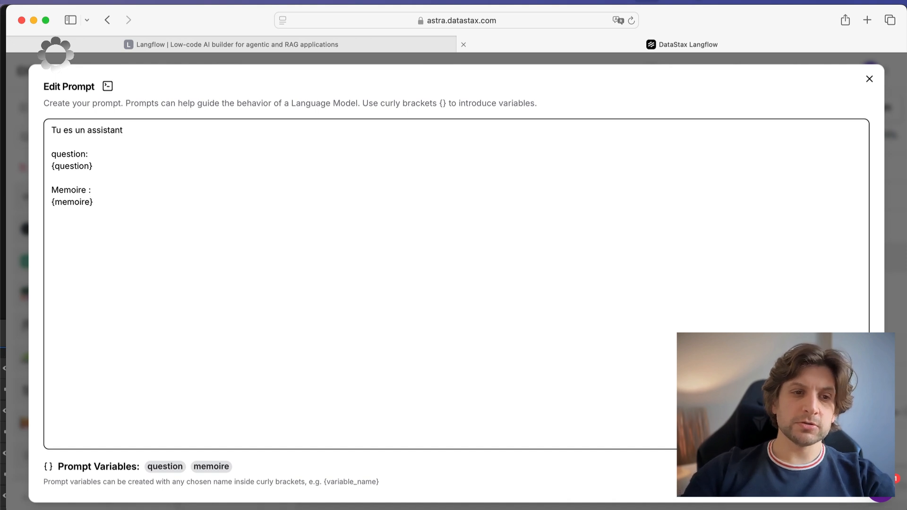
Add a "knowledge:" section with the {knowledge} variable below the Memoire section and save the prompt.
key("BackSpace")
type("owledge: ")
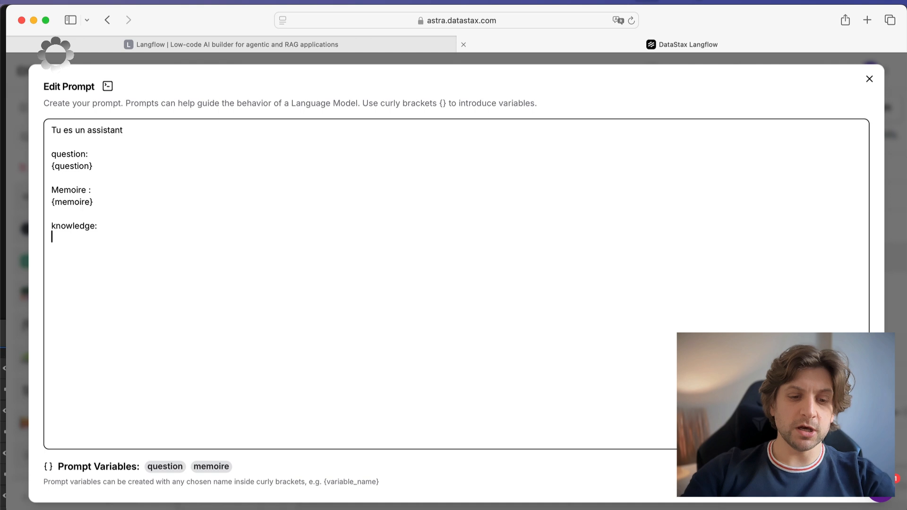
type("{knwoled")
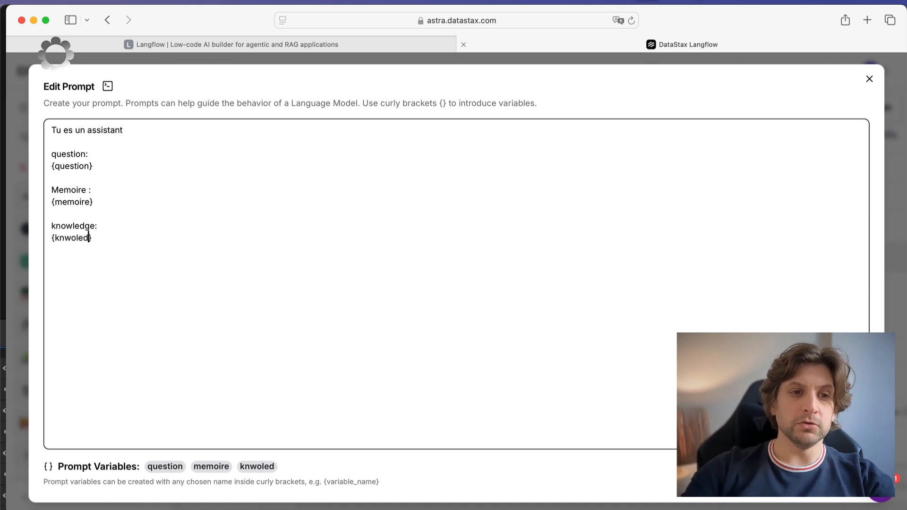
key("BackSpace")
key("BackSpace")
key("BackSpace")
key("BackSpace")
key("BackSpace")
type("owled")
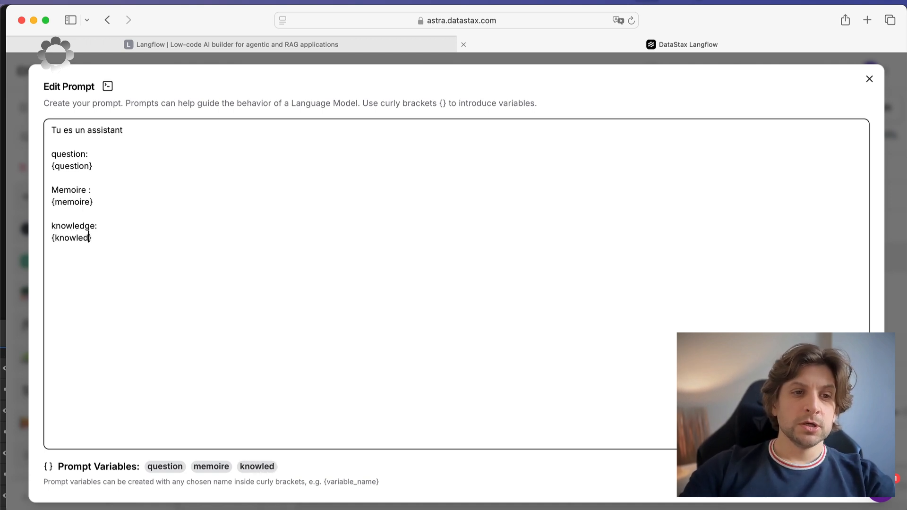
type("ge")
left_click(834, 474)
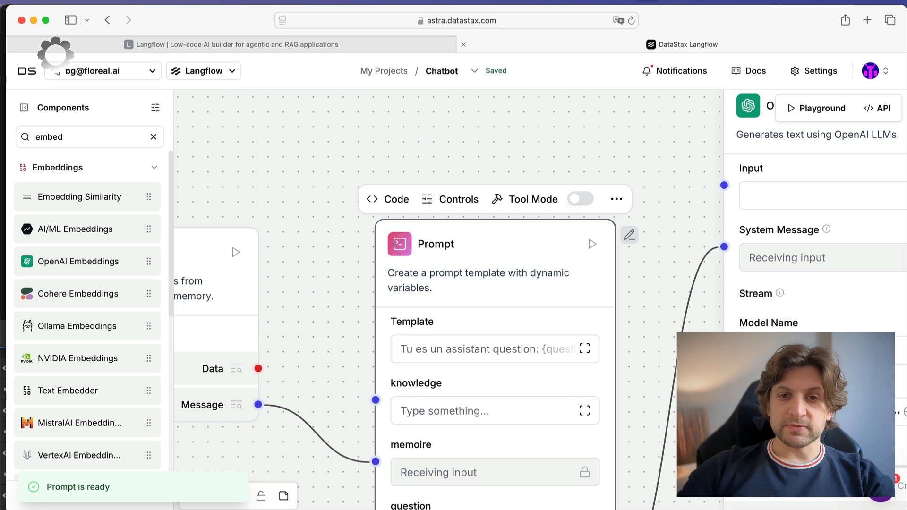
Connect Chat Input's output to Prompt's question input, and move Prompt up and Message History down to space them out.
left_click(657, 356)
scroll(658, 357, "down", 5)
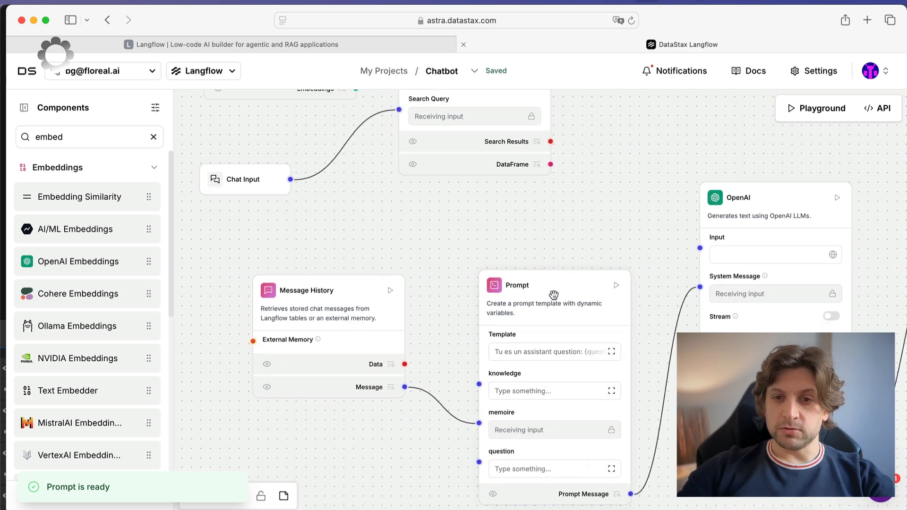
left_click_drag(554, 295, 554, 245)
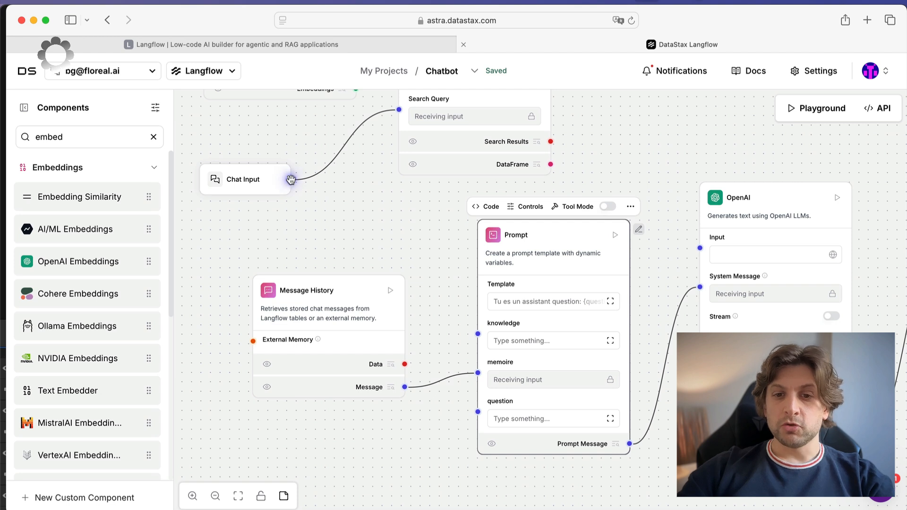
left_click_drag(290, 179, 477, 412)
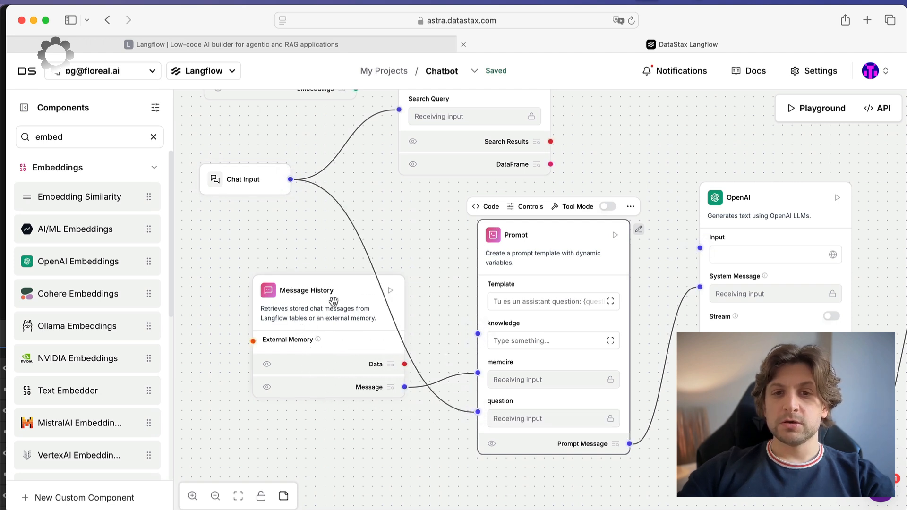
left_click_drag(333, 300, 267, 385)
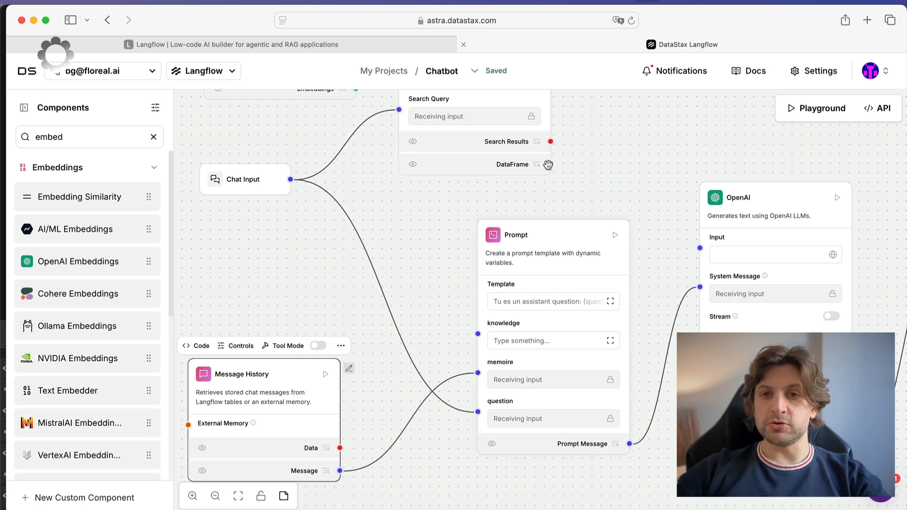
Filter for components that accept Astra DB's Search Results, find Data to Message with "data to" and place it beside Astra DB.
left_click_drag(653, 191, 607, 358)
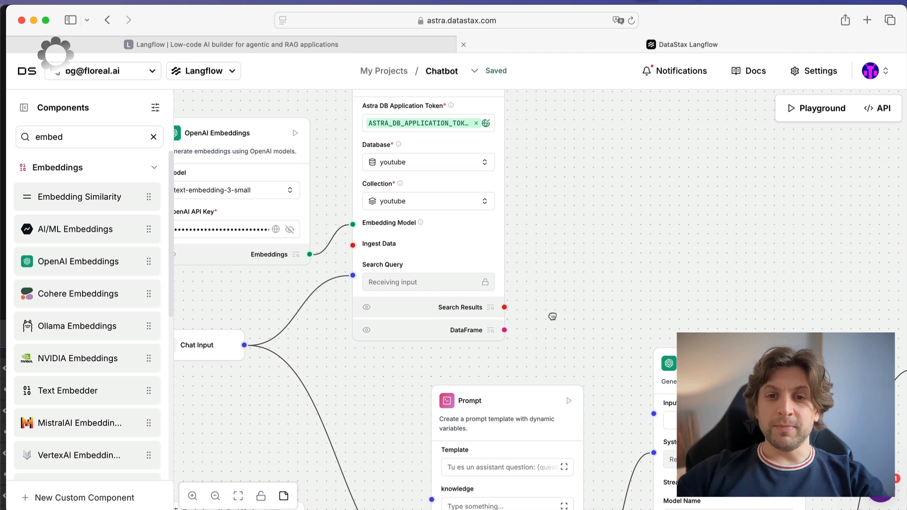
left_click_drag(551, 316, 540, 186)
left_click_drag(492, 163, 496, 201)
left_click_drag(500, 189, 499, 204)
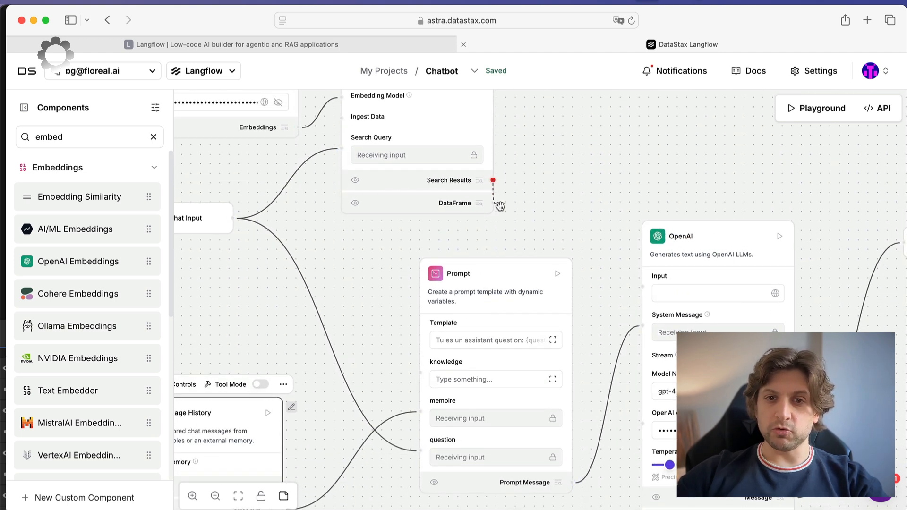
left_click(499, 182)
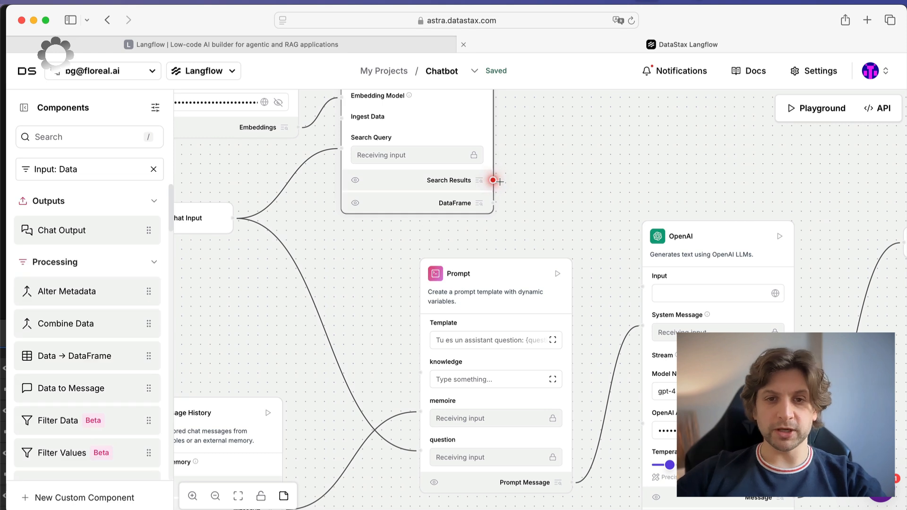
left_click(54, 139)
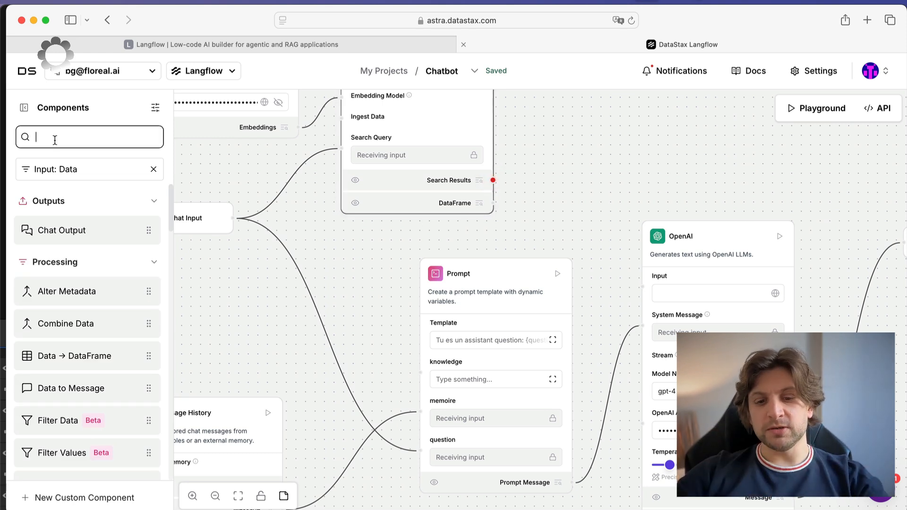
type("data to")
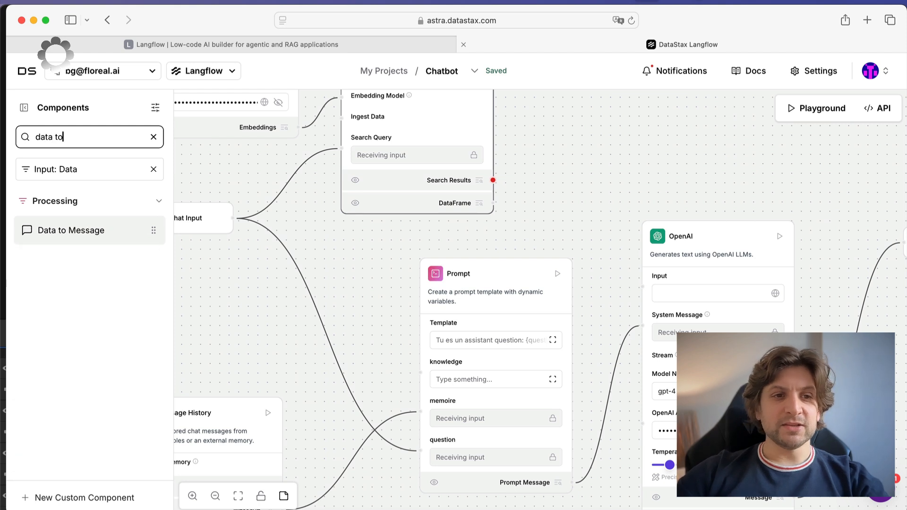
left_click_drag(57, 229, 528, 144)
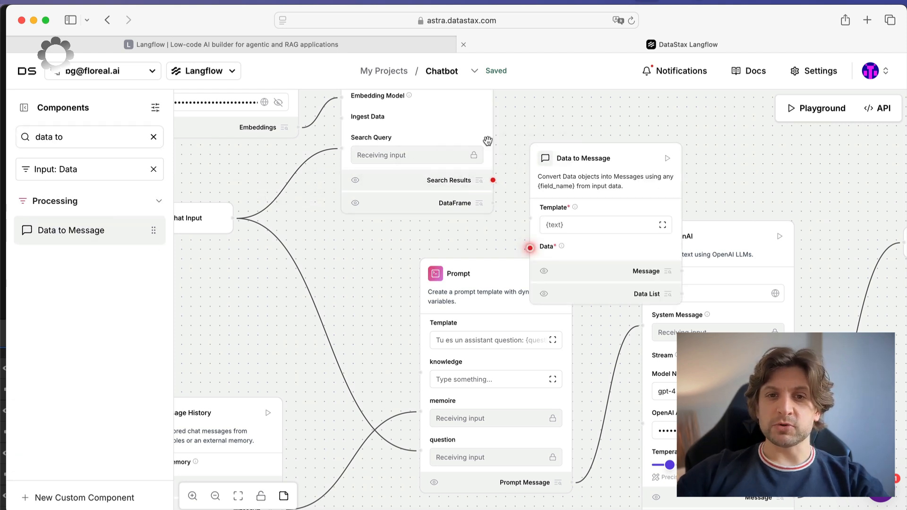
Move Data to Message level with Astra DB, then connect Search Results to its Data input and its Message output to Prompt's knowledge.
left_click_drag(589, 173, 581, 103)
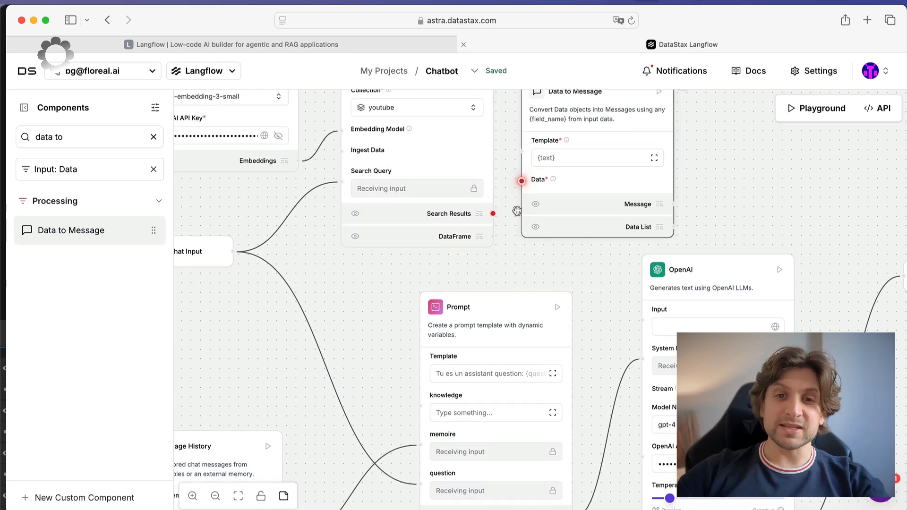
left_click_drag(493, 213, 519, 184)
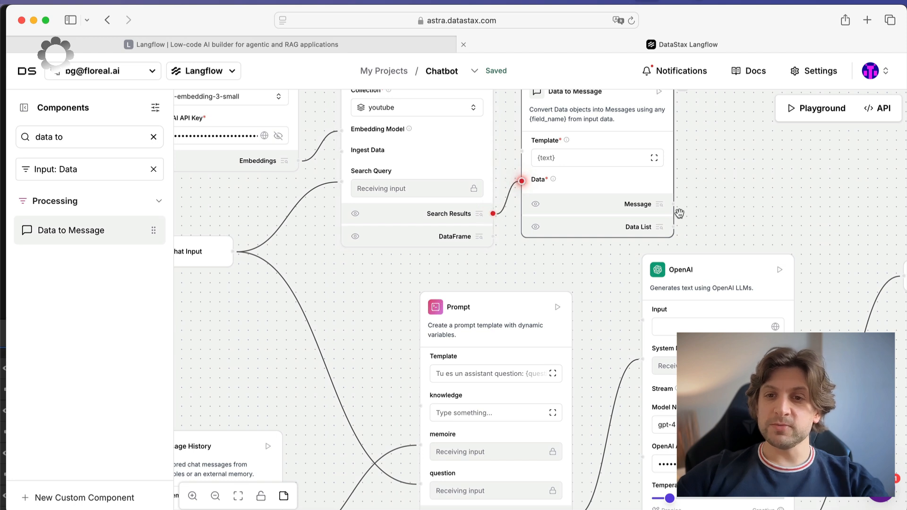
left_click_drag(670, 204, 417, 406)
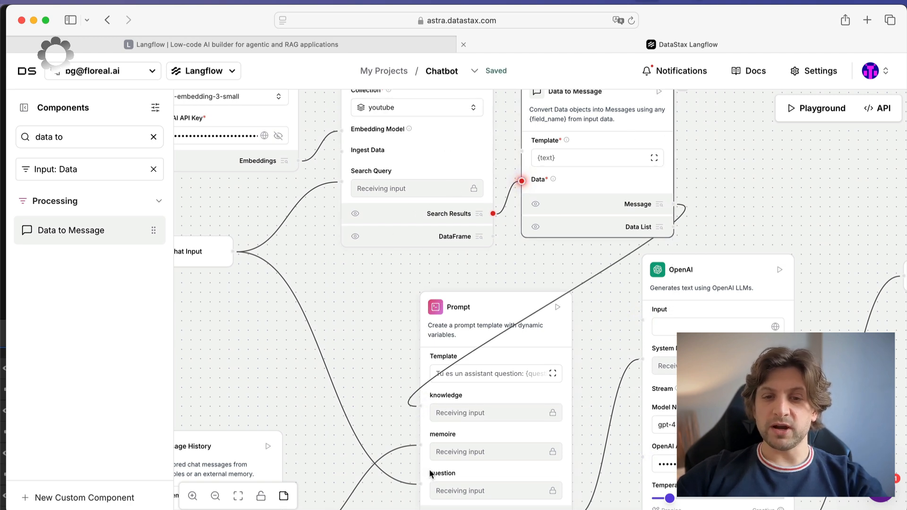
Move OpenAI Embeddings, Chat Input, Astra DB and Message History further left to open up the flow layout.
left_click_drag(374, 404, 354, 259)
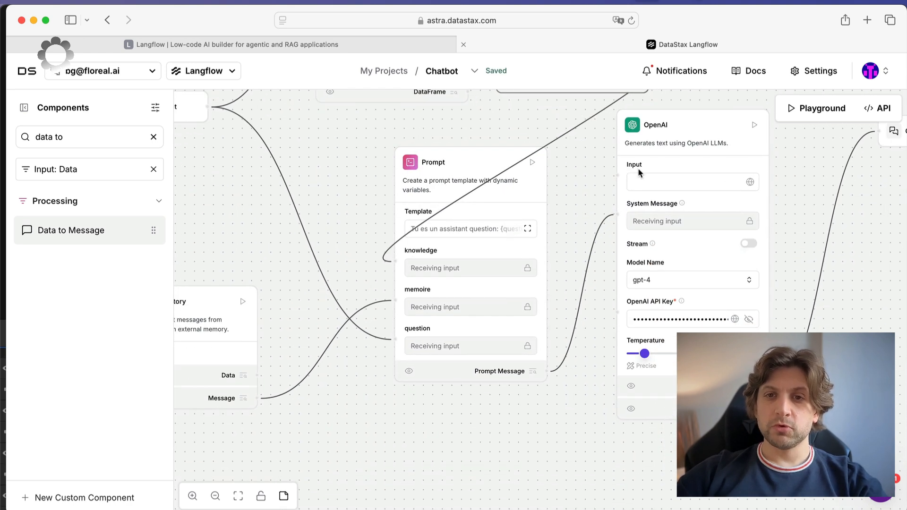
scroll(637, 170, "down", 5)
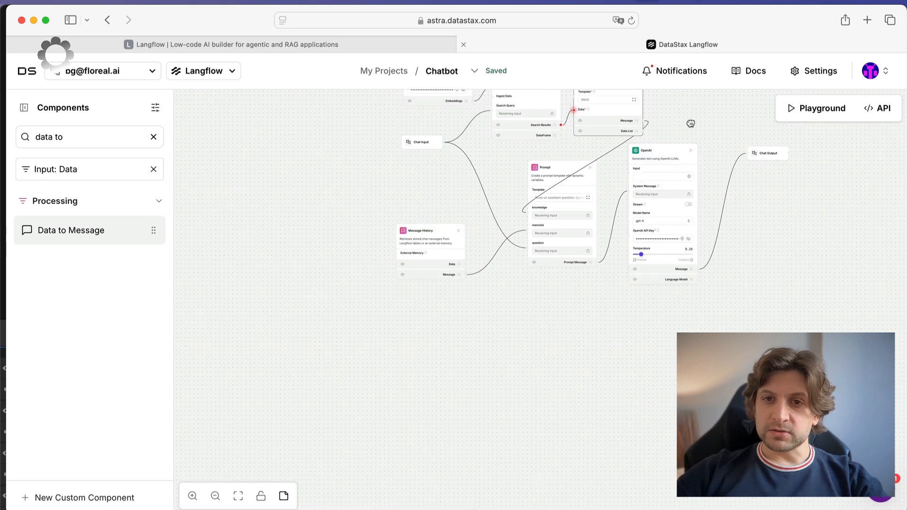
left_click_drag(690, 121, 683, 248)
left_click_drag(435, 184, 340, 188)
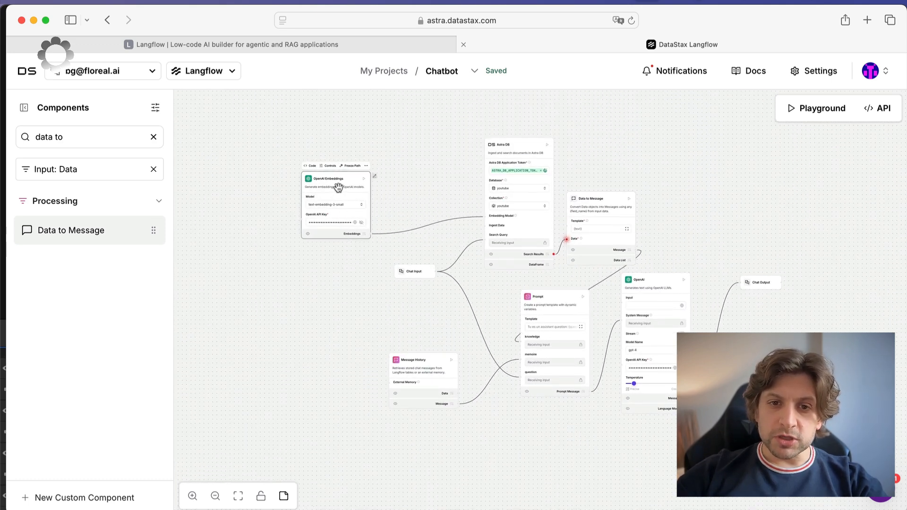
left_click_drag(414, 269, 335, 271)
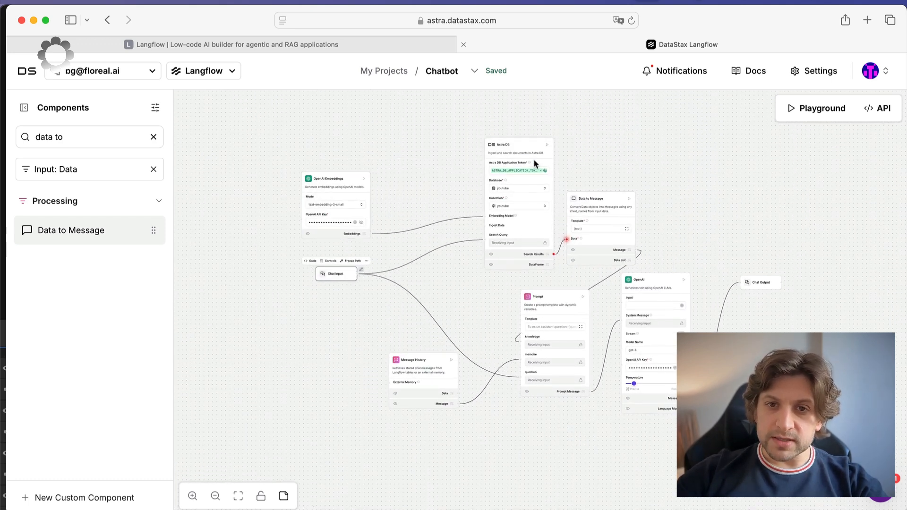
left_click_drag(520, 151, 451, 146)
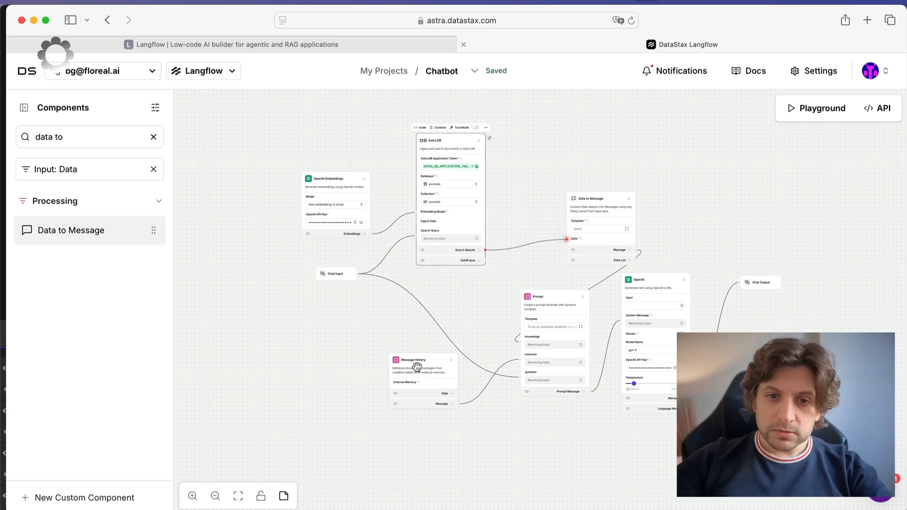
left_click_drag(416, 363, 329, 342)
Place Data to Message just right of Astra DB, with Prompt and OpenAI spaced further right so their connections are readable.
left_click_drag(543, 297, 510, 317)
left_click_drag(608, 204, 528, 194)
left_click_drag(528, 324, 585, 324)
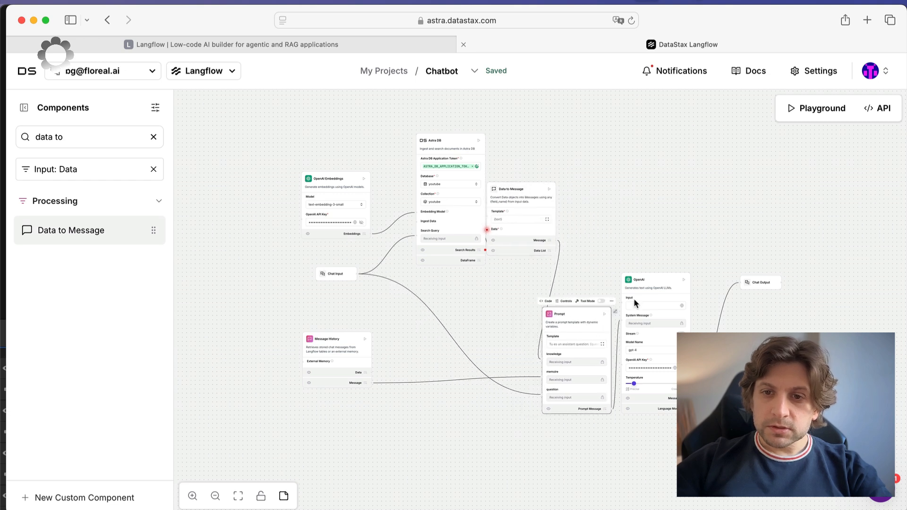
left_click_drag(651, 290, 701, 290)
left_click_drag(569, 320, 604, 320)
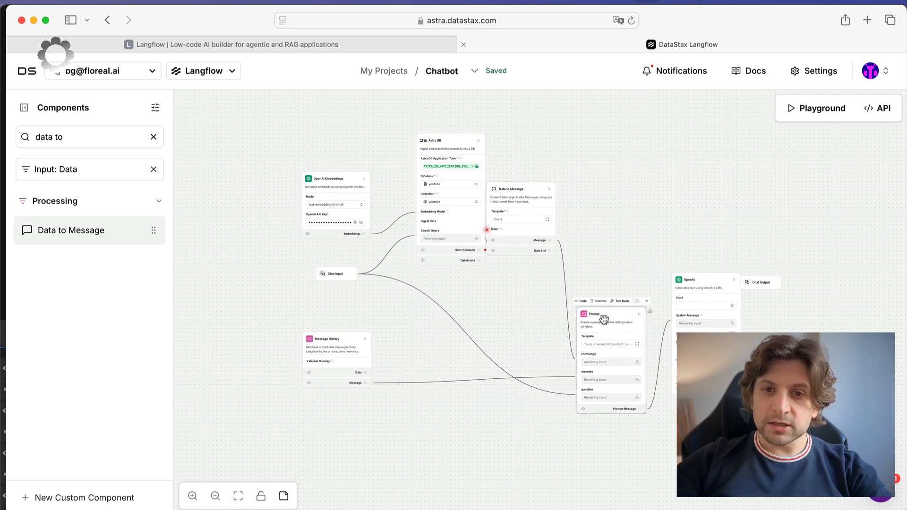
left_click_drag(525, 199, 546, 228)
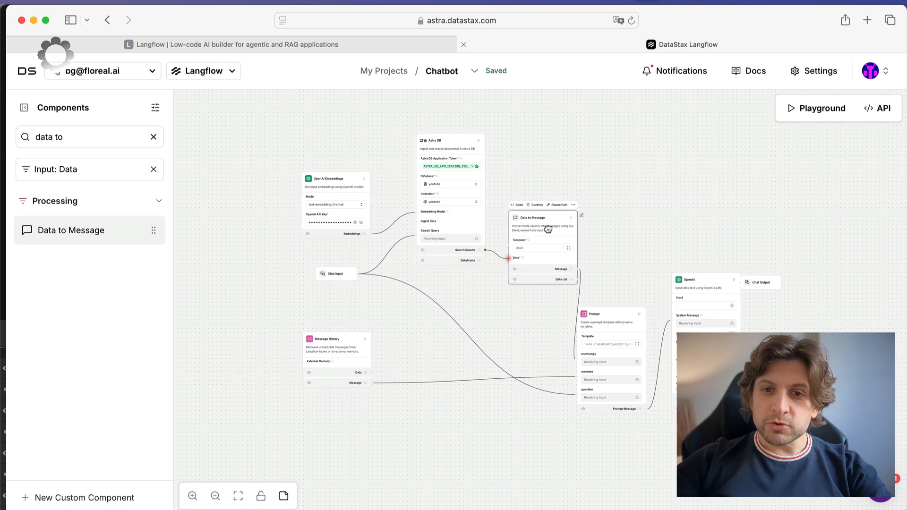
Move OpenAI Embeddings directly beside Astra DB and check the help for Astra DB's Embedding Model input.
scroll(547, 229, "up", 3)
scroll(547, 228, "up", 1)
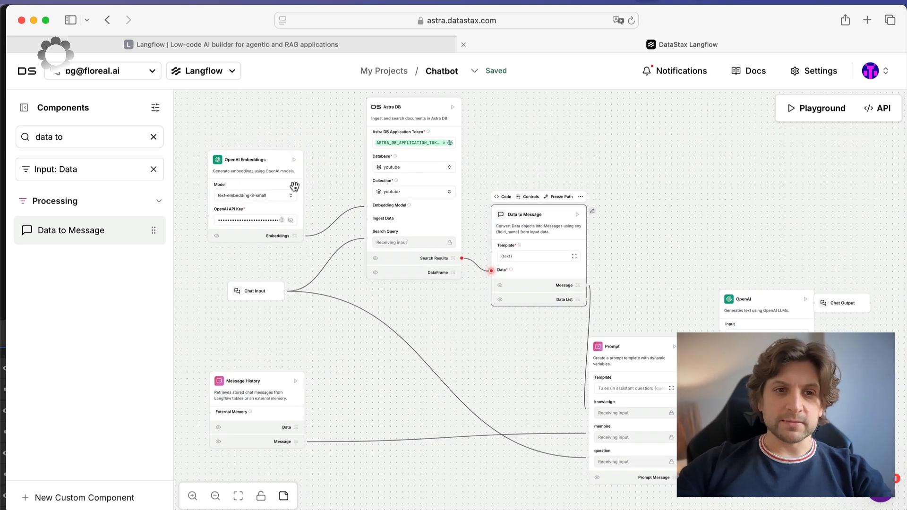
left_click(310, 158)
left_click_drag(310, 158, 339, 154)
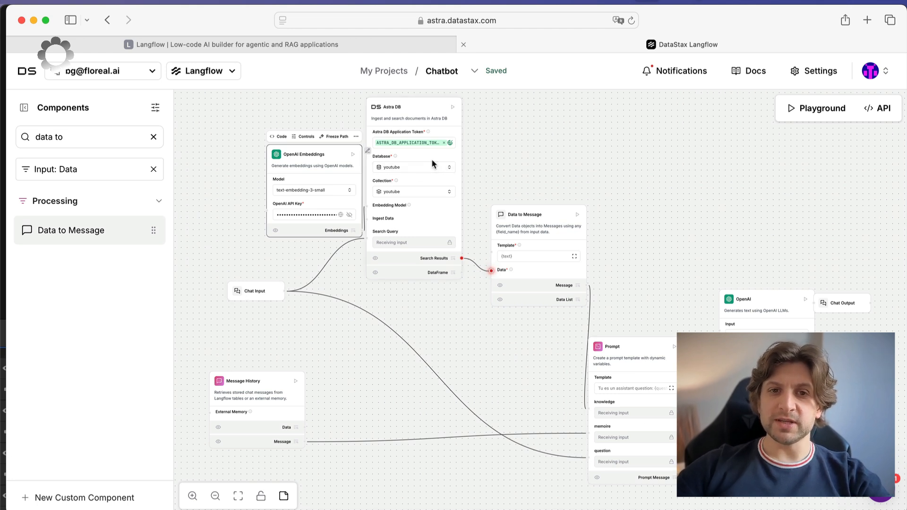
scroll(409, 160, "up", 5)
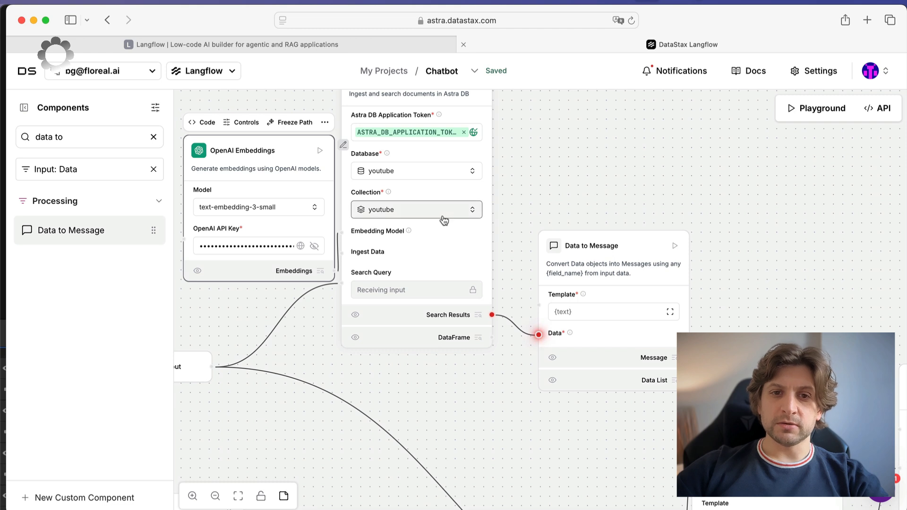
mouse_move(408, 232)
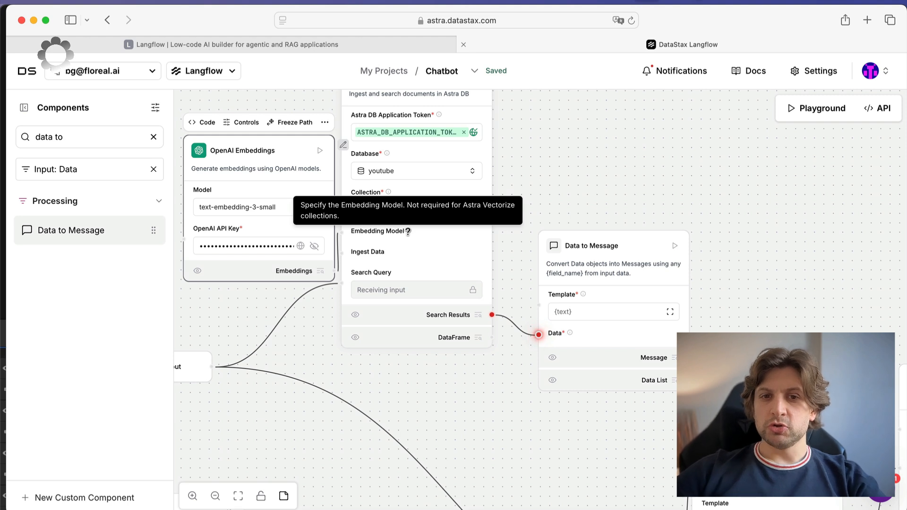
Remove the connection from Prompt to OpenAI's System Message and connect Prompt Message to OpenAI's Input instead.
scroll(408, 231, "up", 1)
left_click_drag(533, 237, 596, 238)
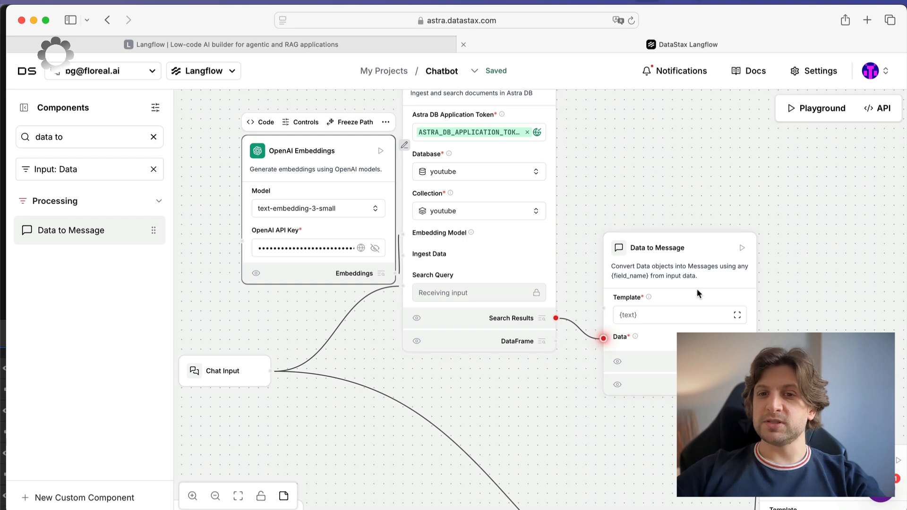
left_click_drag(807, 314, 681, 91)
scroll(637, 214, "down", 3)
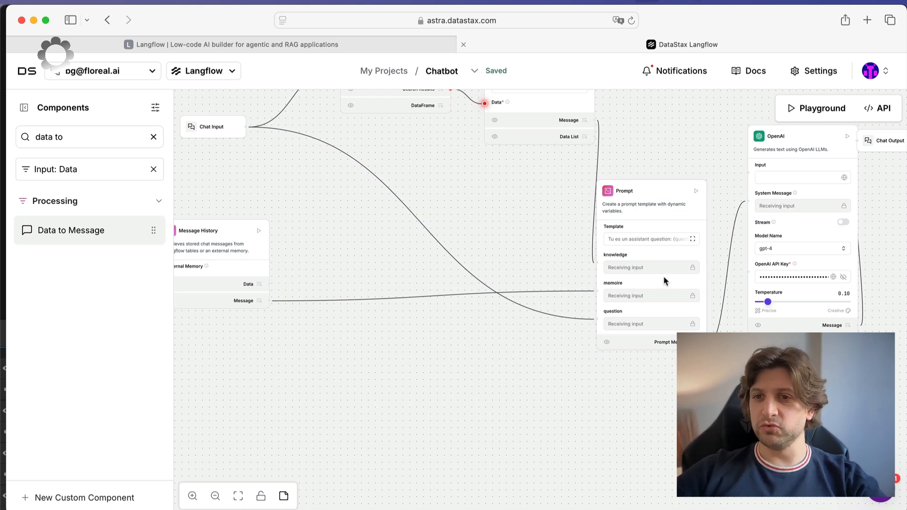
scroll(742, 211, "up", 3)
left_click(738, 210)
key("BackSpace")
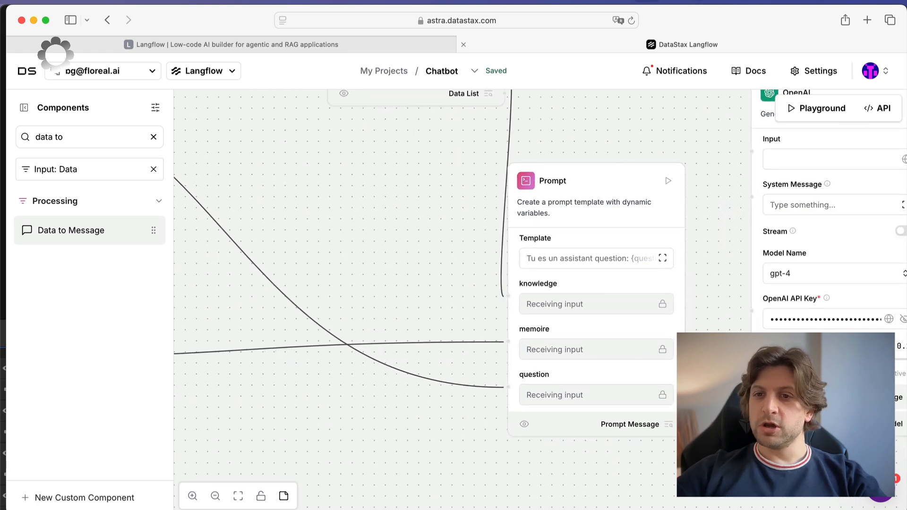
left_click_drag(684, 424, 752, 151)
left_click(729, 273)
scroll(729, 272, "up", 1)
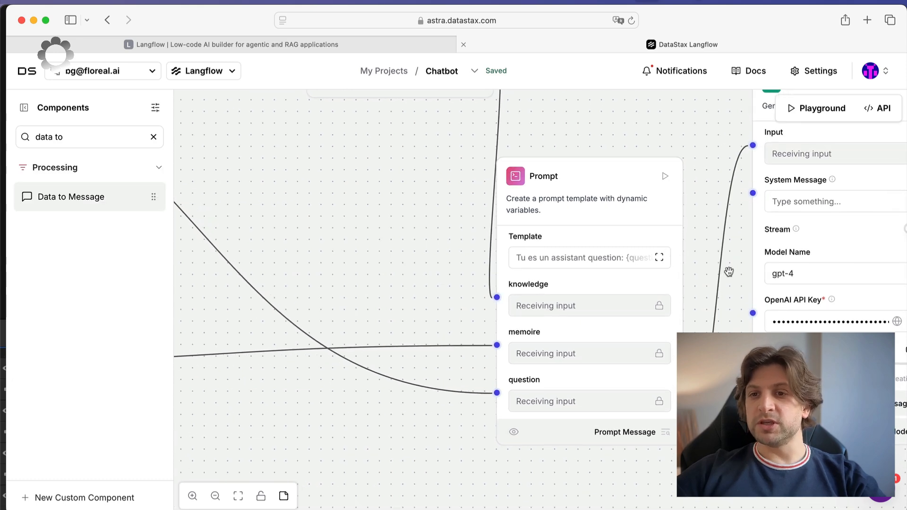
left_click_drag(734, 275, 581, 291)
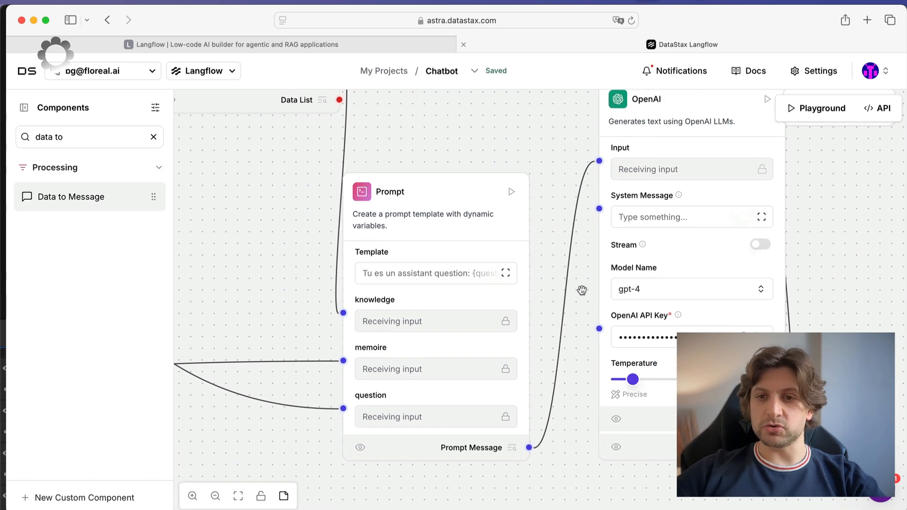
Move Chat Output further away from OpenAI so the connection between them is readable.
scroll(581, 291, "down", 5)
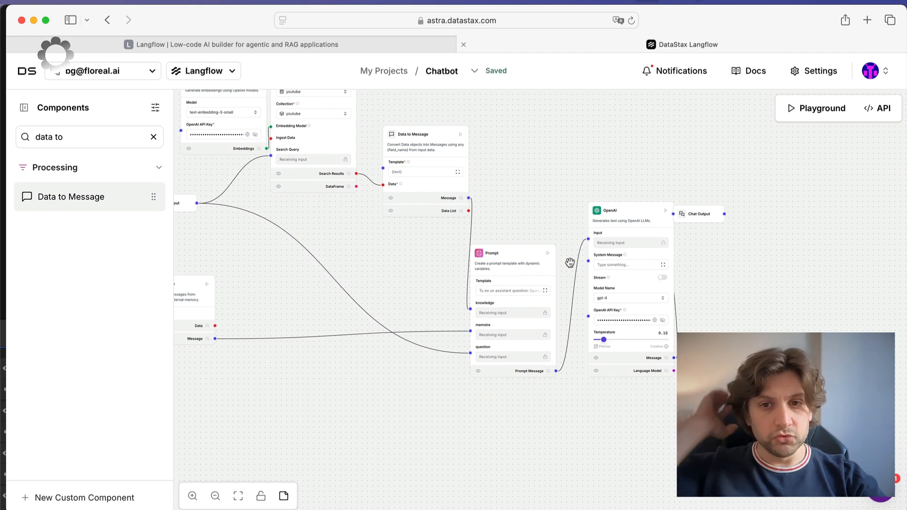
left_click_drag(716, 215, 758, 226)
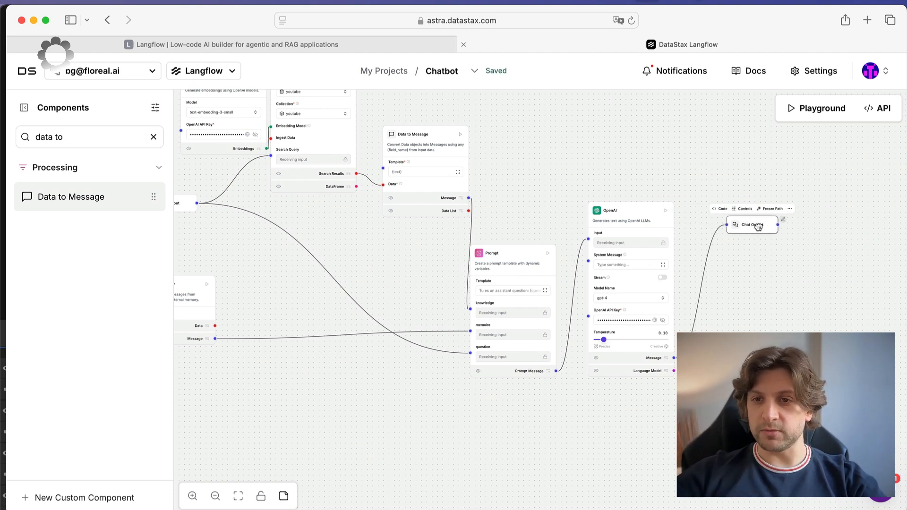
scroll(758, 227, "up", 3)
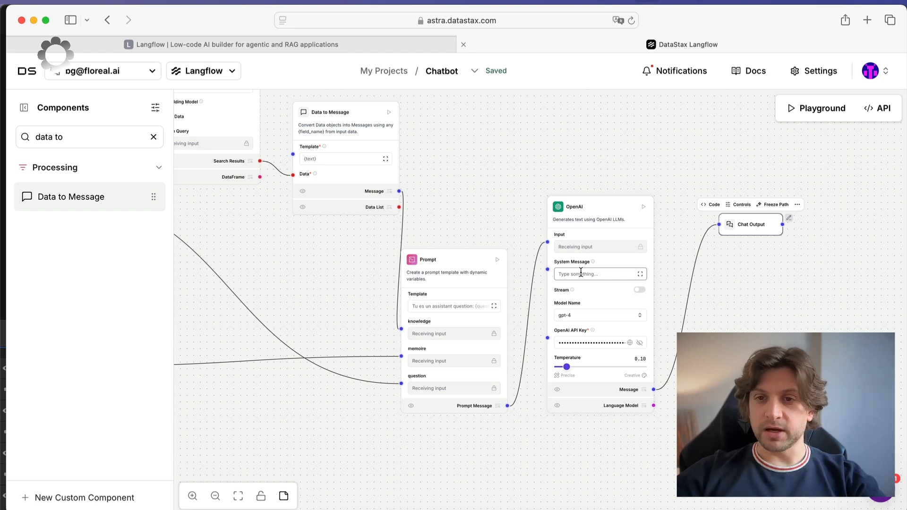
left_click_drag(754, 135, 797, 172)
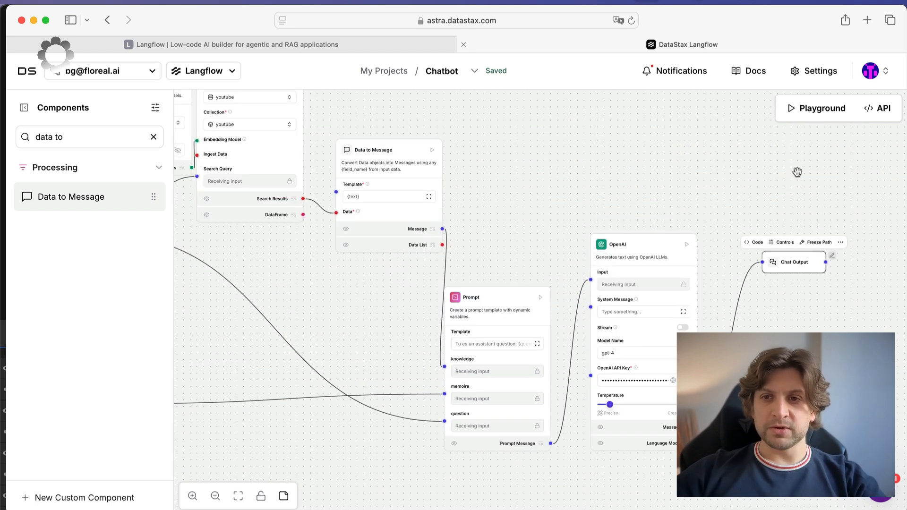
Open the Playground and send the question "Que nous dit le règlement européen sur les données biométriques?".
left_click(811, 114)
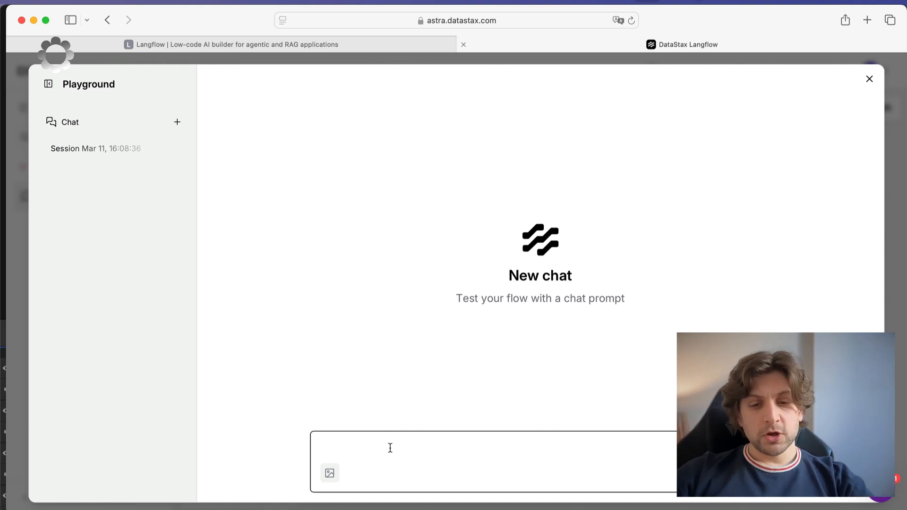
type("Que ")
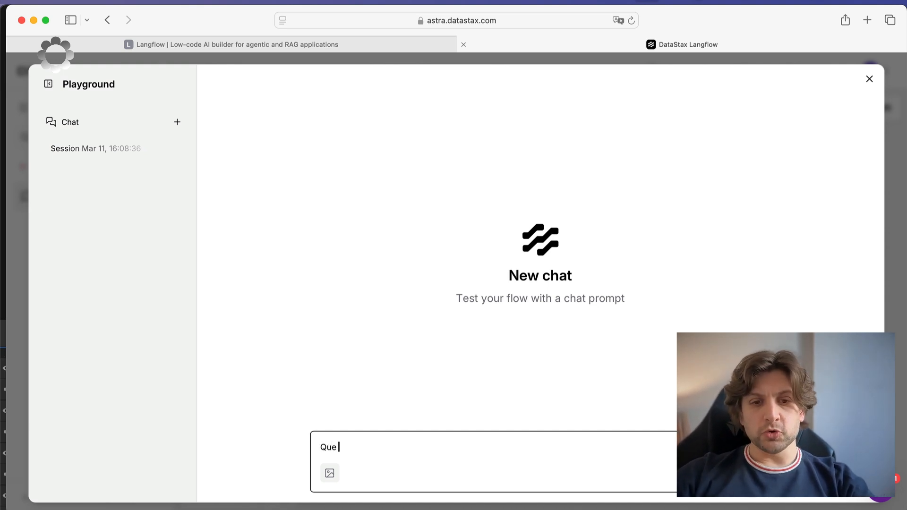
type("nous dit le régleme")
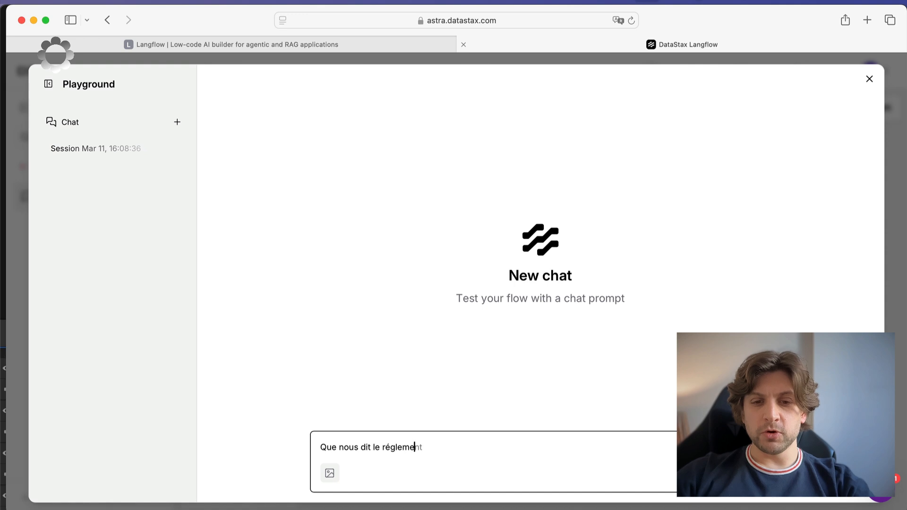
key("BackSpace")
key("BackSpace")
key("BackSpace")
key("BackSpace")
key("BackSpace")
key("BackSpace")
type("èglement européen sur les donné")
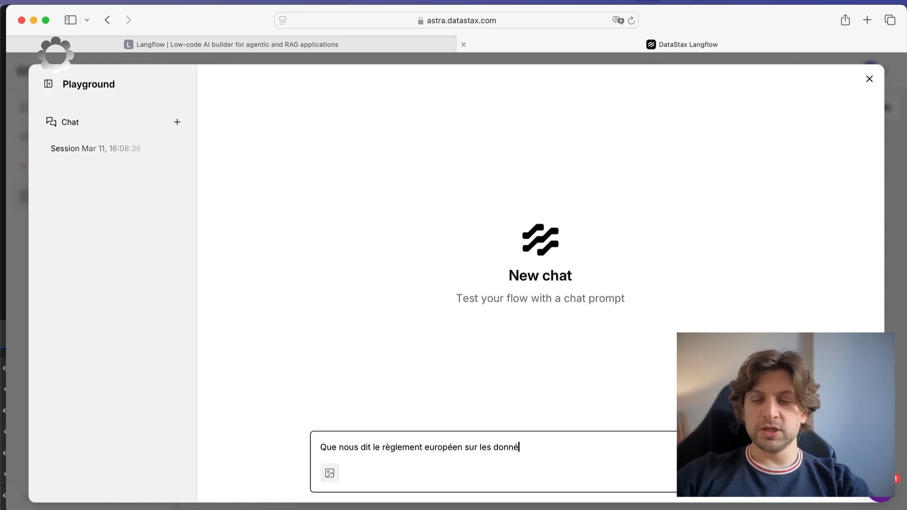
type("es biométi")
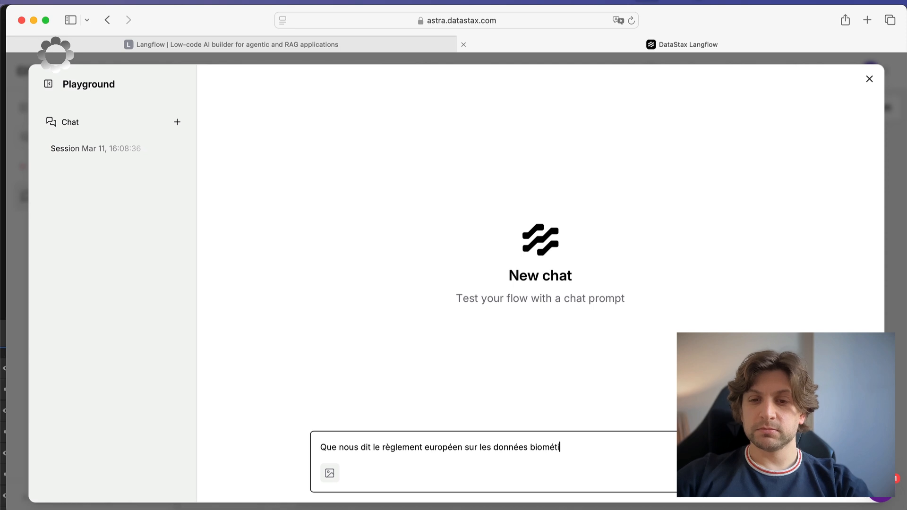
key("BackSpace")
type("ri")
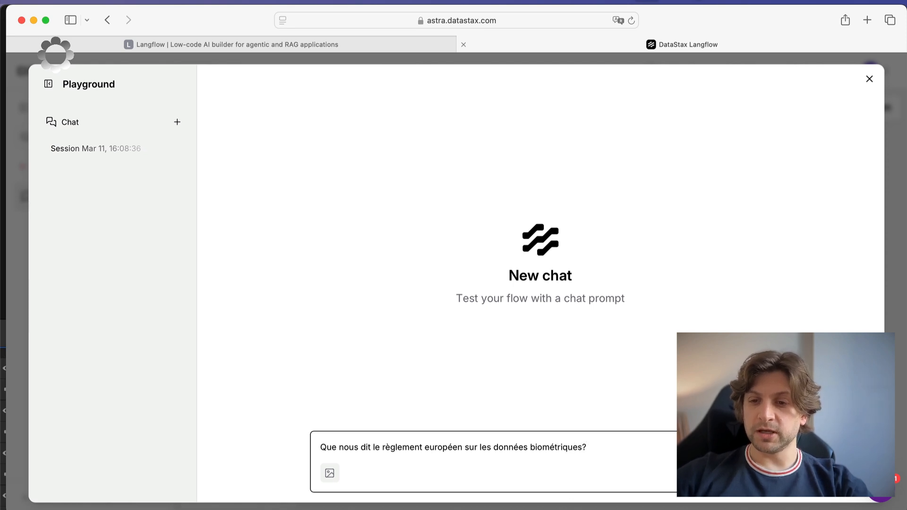
type("ques?")
key("Return")
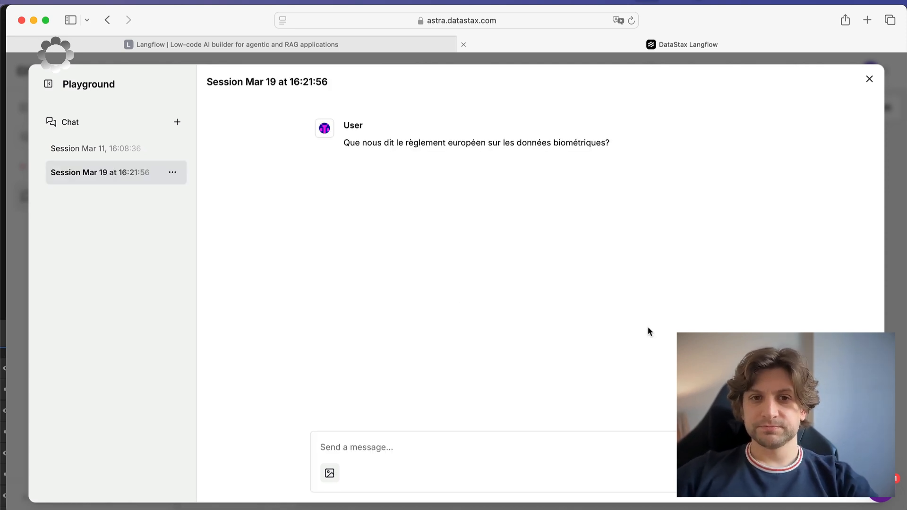
Leave the Playground and inspect the text passages in Astra DB's Search Results output.
left_click(868, 79)
left_click_drag(538, 211, 714, 260)
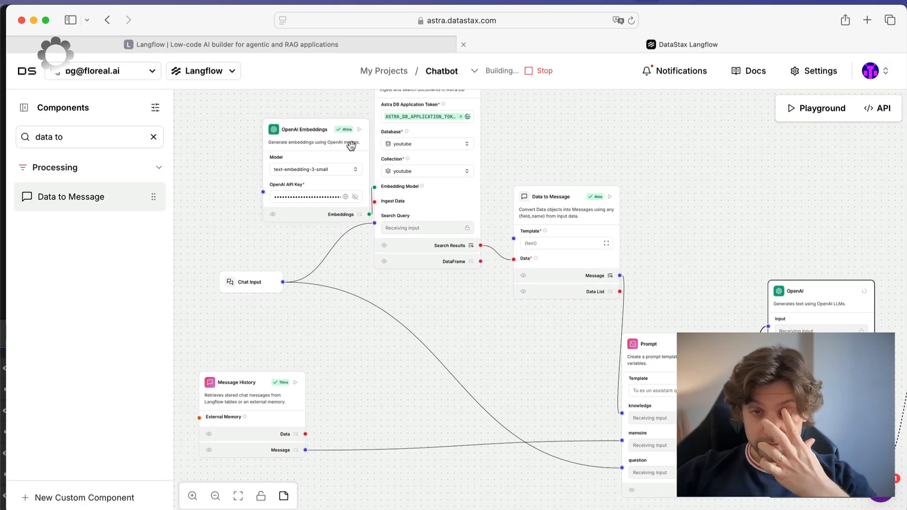
left_click_drag(498, 150, 502, 196)
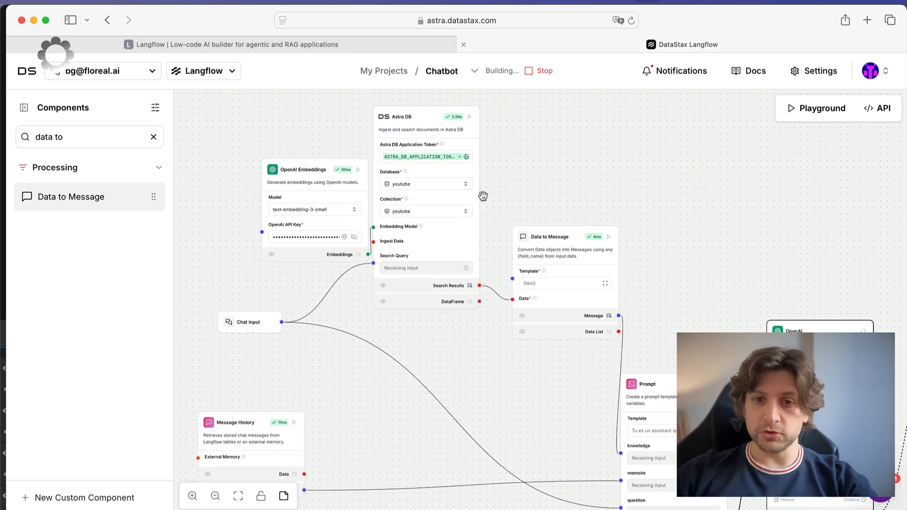
left_click_drag(681, 337, 600, 257)
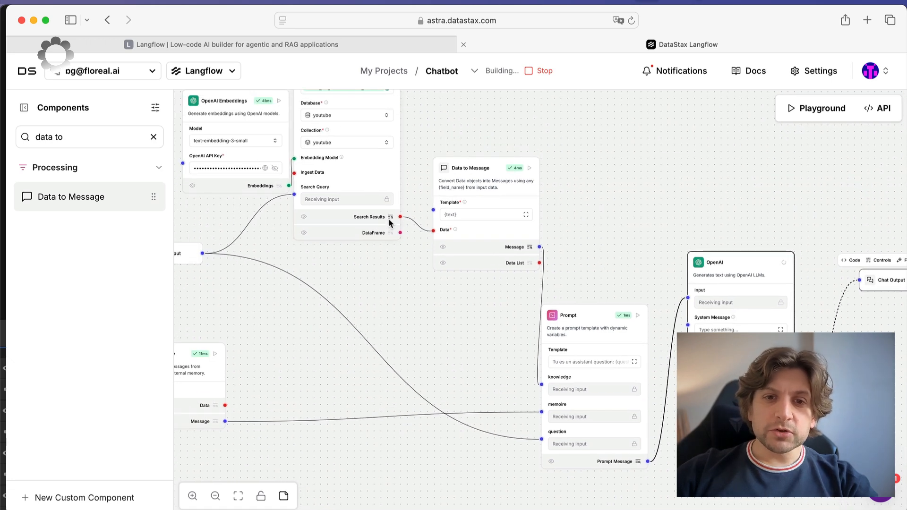
left_click(391, 218)
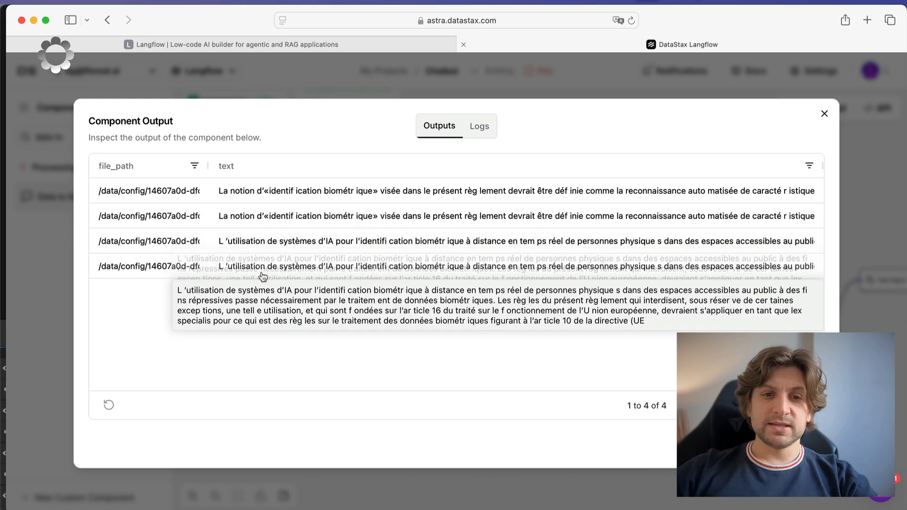
left_click(824, 113)
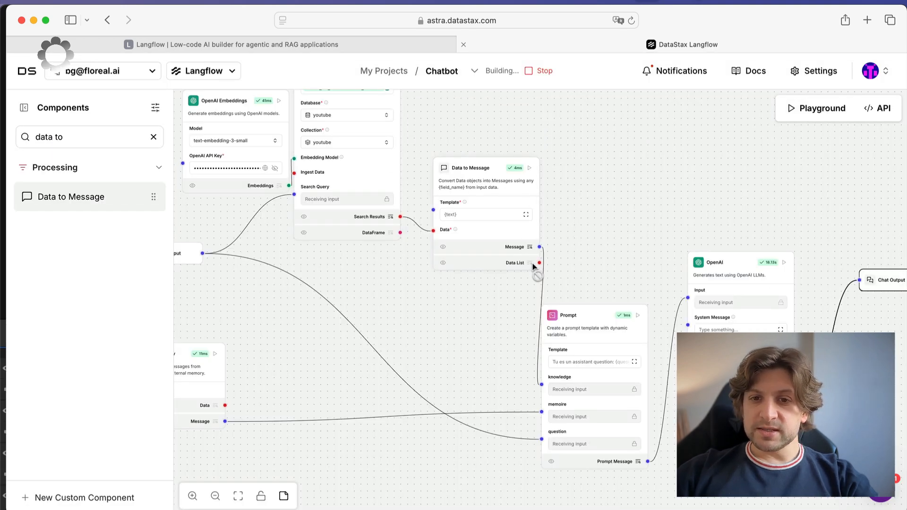
Open Prompt's Prompt Message output and examine its question and Memoire sections.
left_click(637, 462)
scroll(333, 359, "down", 1)
scroll(333, 359, "up", 1)
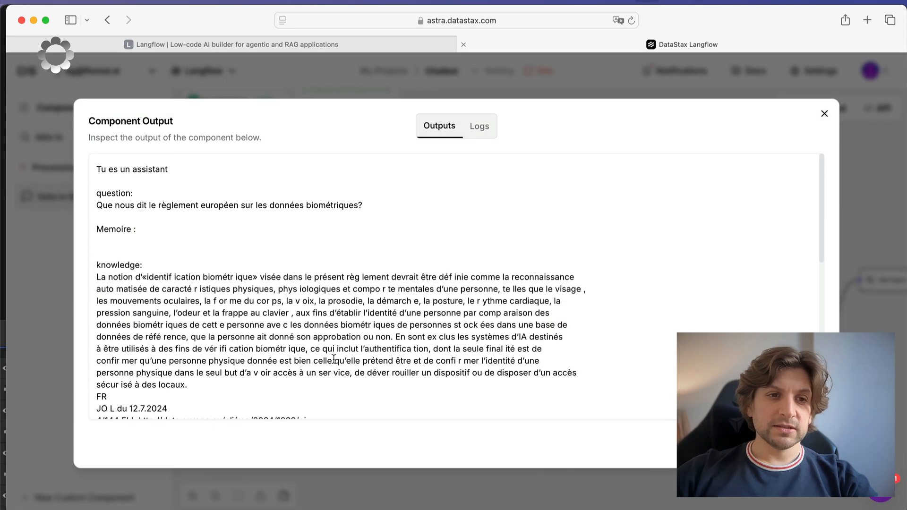
scroll(334, 359, "down", 1)
left_click_drag(389, 209, 94, 202)
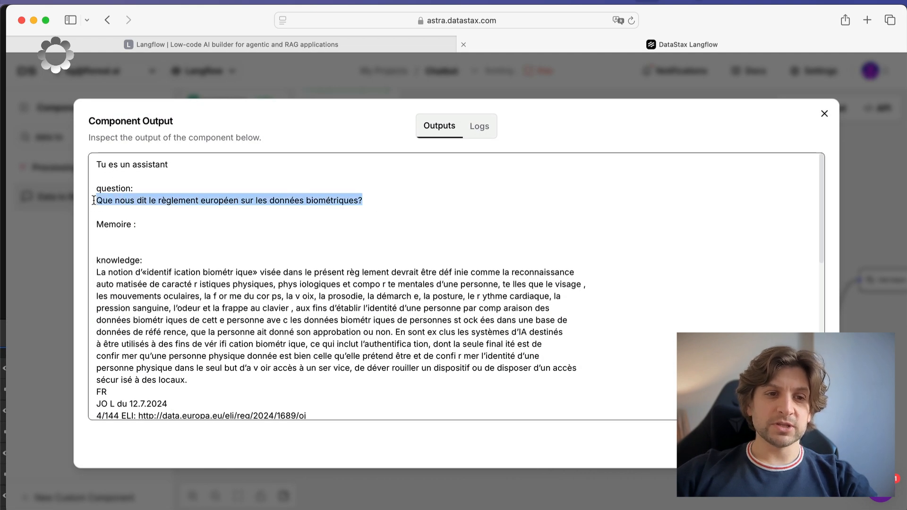
left_click_drag(185, 231, 97, 221)
left_click(160, 222)
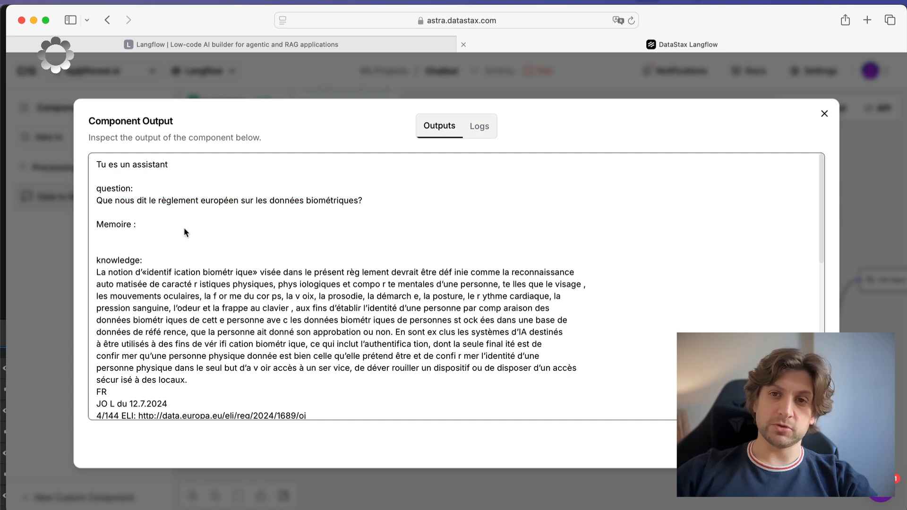
Read through the knowledge passages inserted in the Prompt Message output, then close it.
scroll(198, 330, "down", 3)
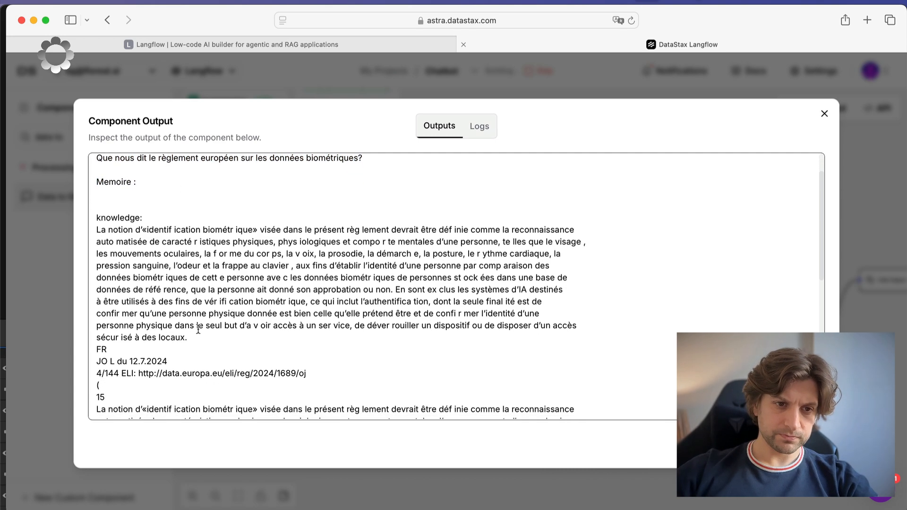
left_click_drag(97, 230, 145, 335)
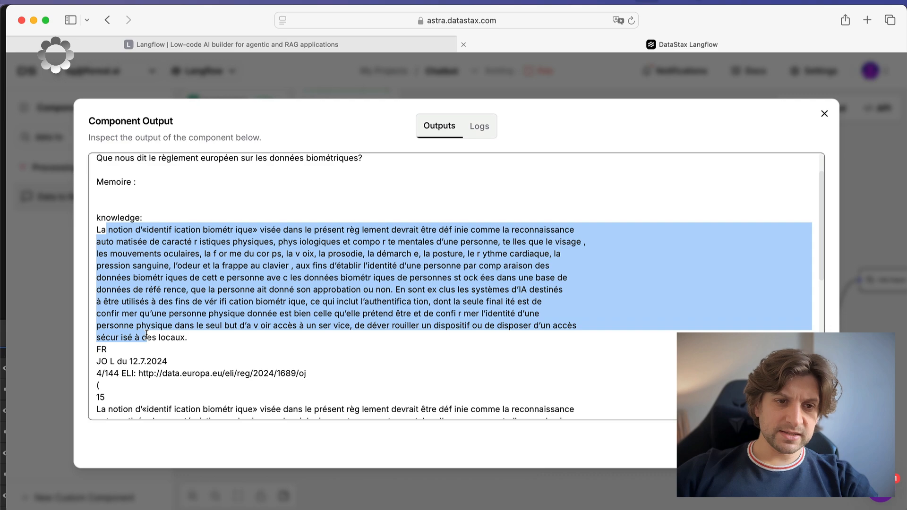
left_click(146, 335)
scroll(146, 335, "down", 13)
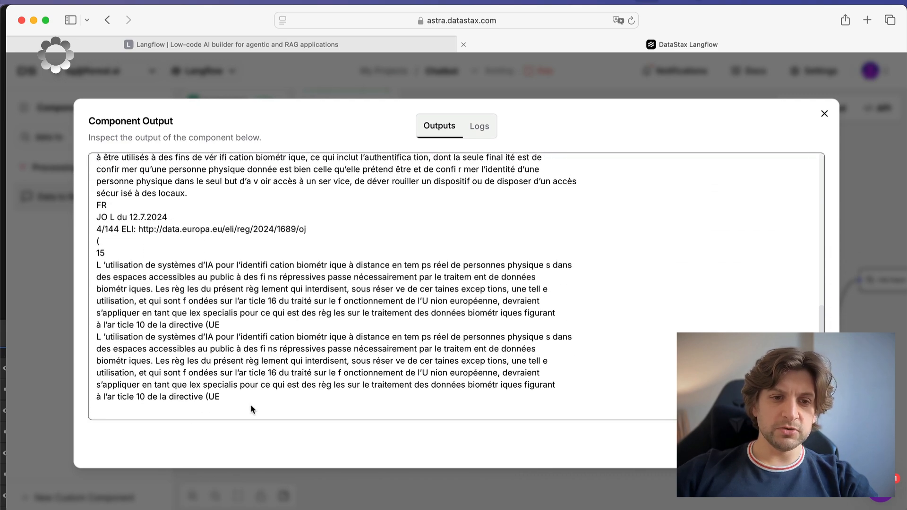
left_click_drag(250, 404, 225, 342)
left_click(161, 268)
scroll(162, 268, "up", 8)
left_click(824, 114)
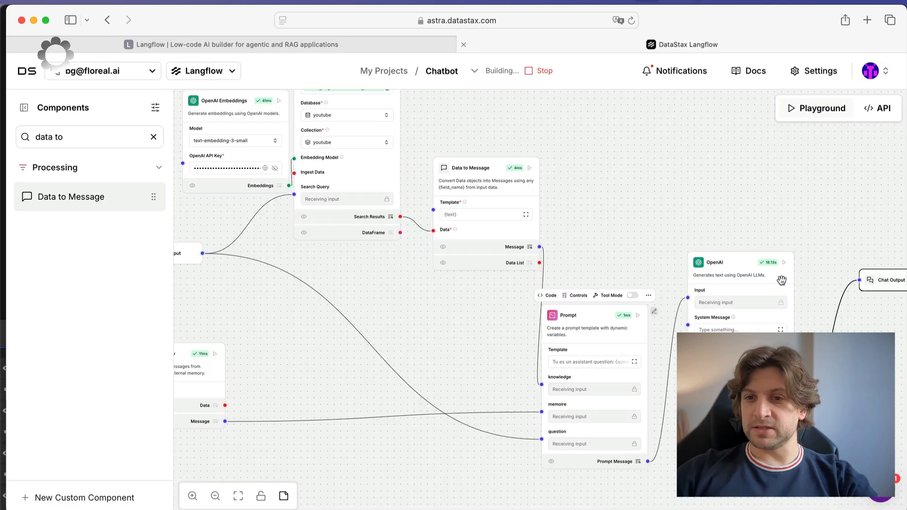
Check the OpenAI and Chat Output components, then reopen the Playground to read the AI's answer.
scroll(552, 184, "up", 3)
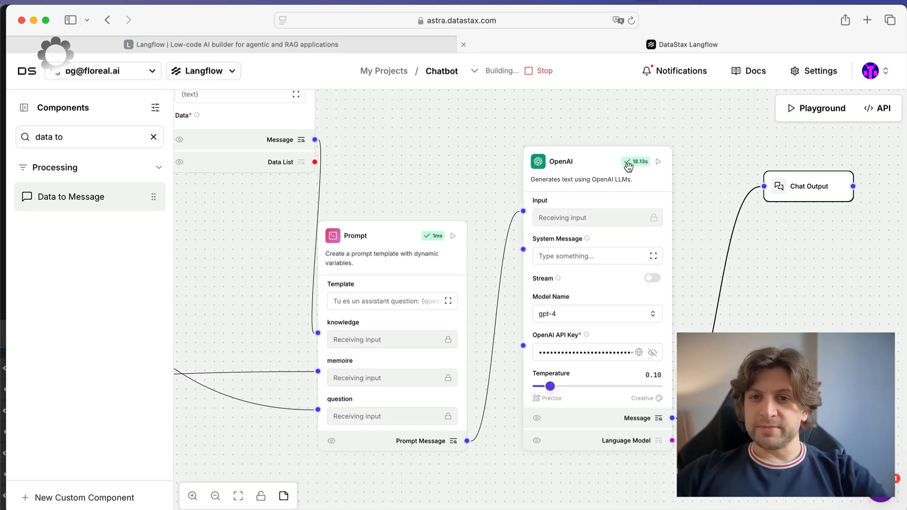
left_click(809, 178)
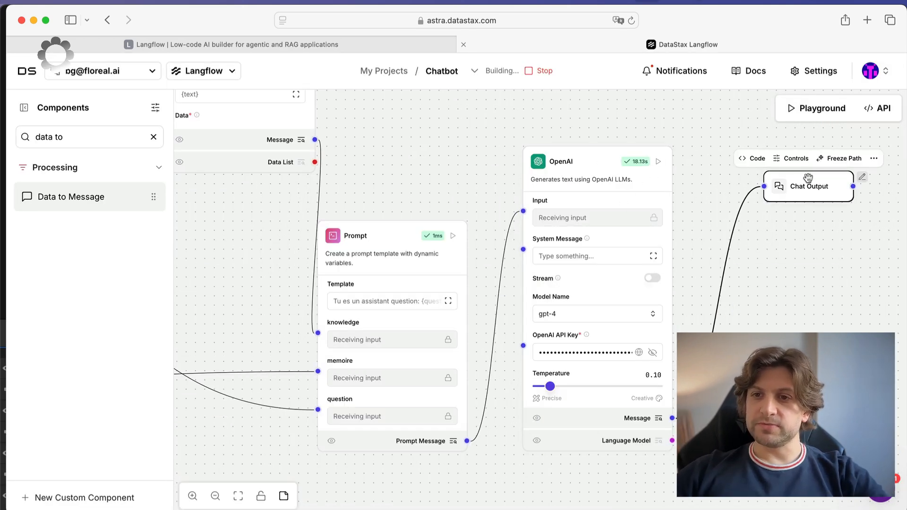
left_click(820, 116)
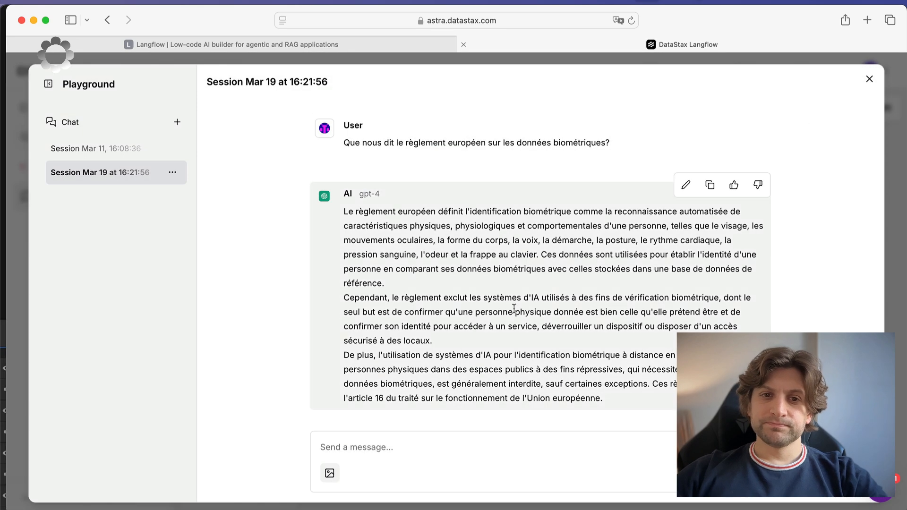
Highlight the AI's answer about biometric data for review, then leave the Playground.
left_click_drag(610, 395, 339, 253)
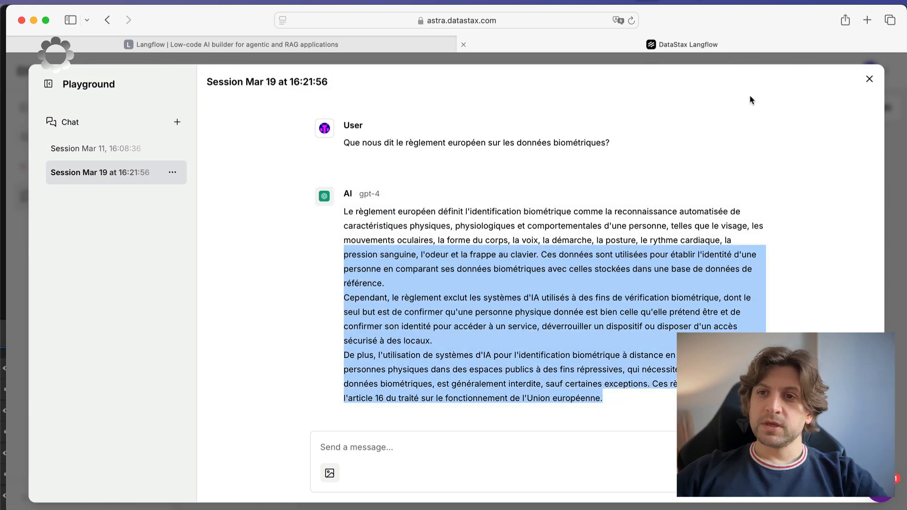
left_click(869, 79)
Replace the Prompt template's opening line with "Ne réponds à la question que en te basant sur le knowledge. n'utilise aucun autre savoir." and save it.
left_click_drag(705, 179, 904, 287)
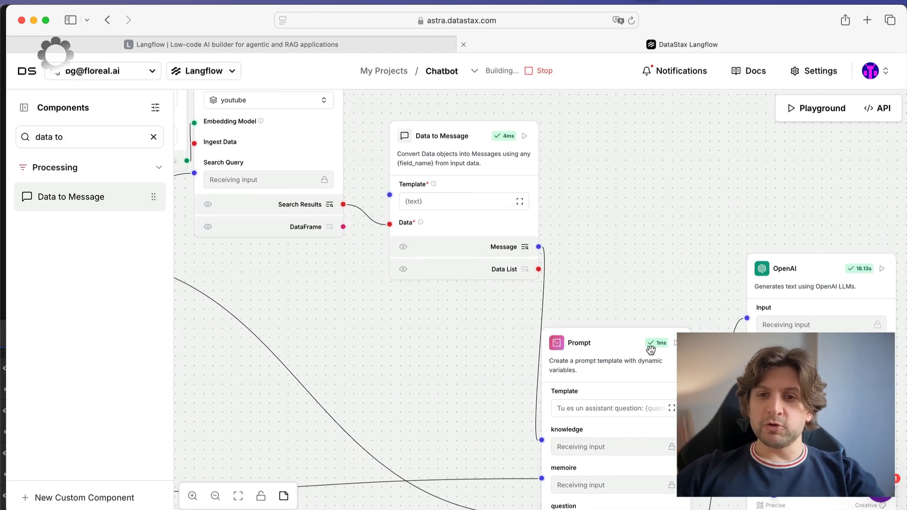
left_click_drag(654, 276, 619, 213)
left_click(580, 348)
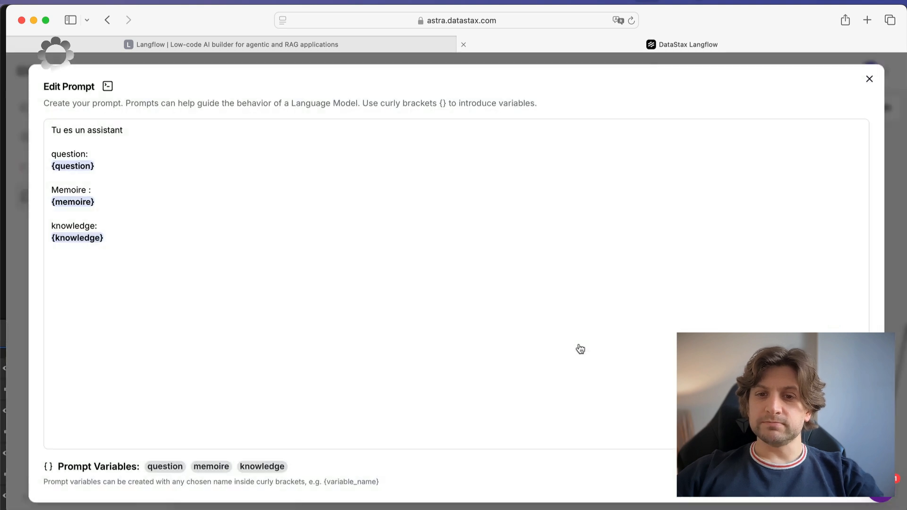
left_click(224, 139)
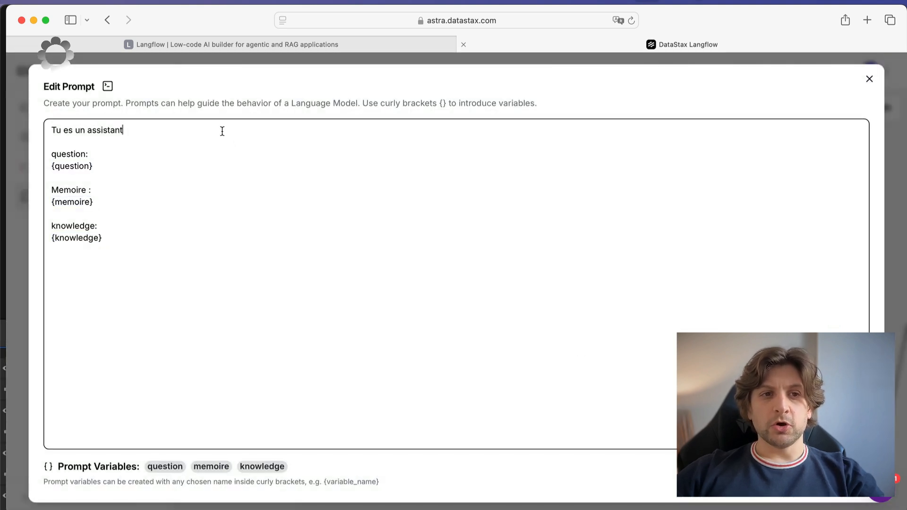
key("super+shift+Left")
type("Ne réponds")
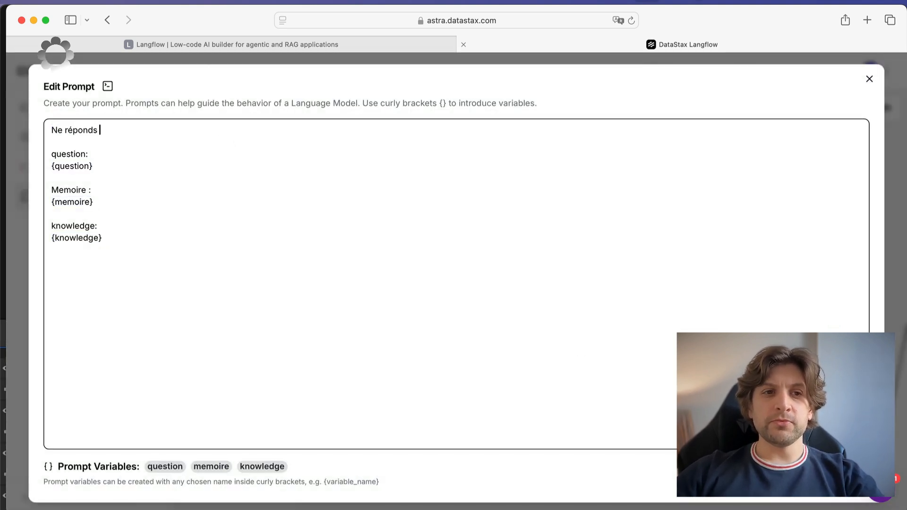
type(" à la question qu")
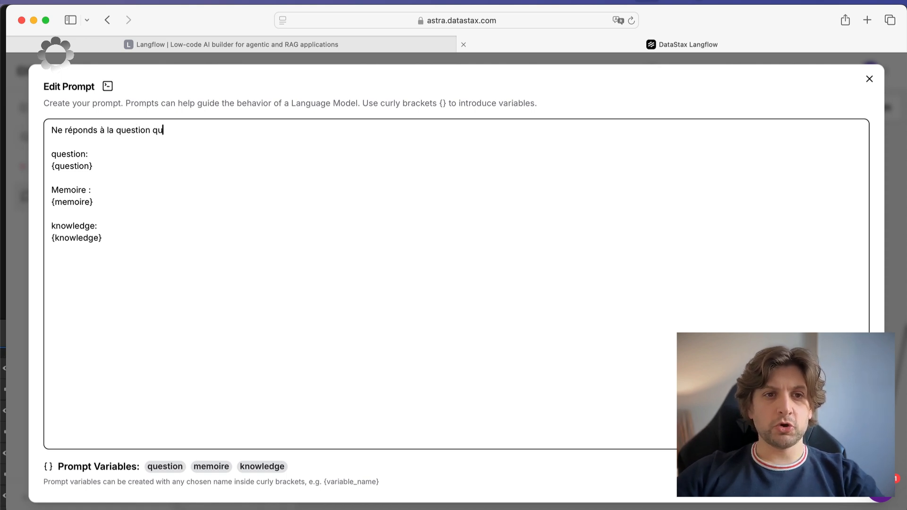
type("e en te")
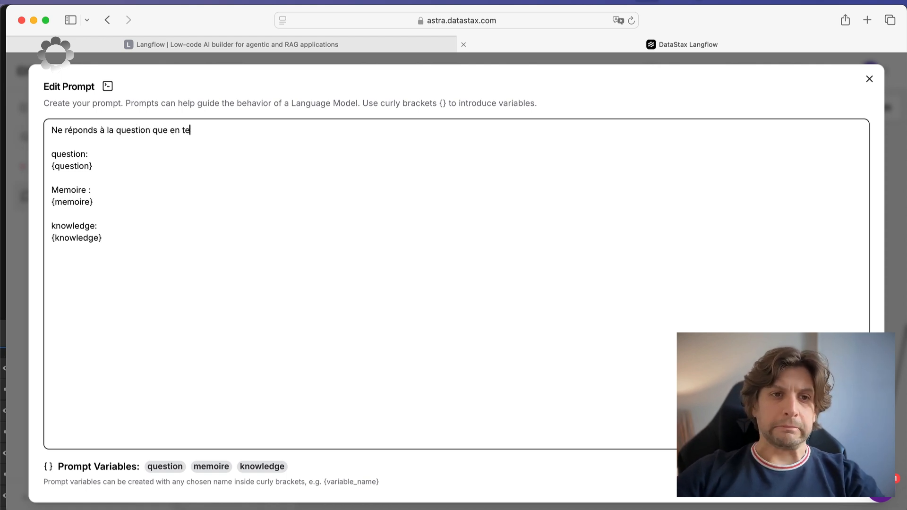
type(" basant sur le knowledge. n'utilise")
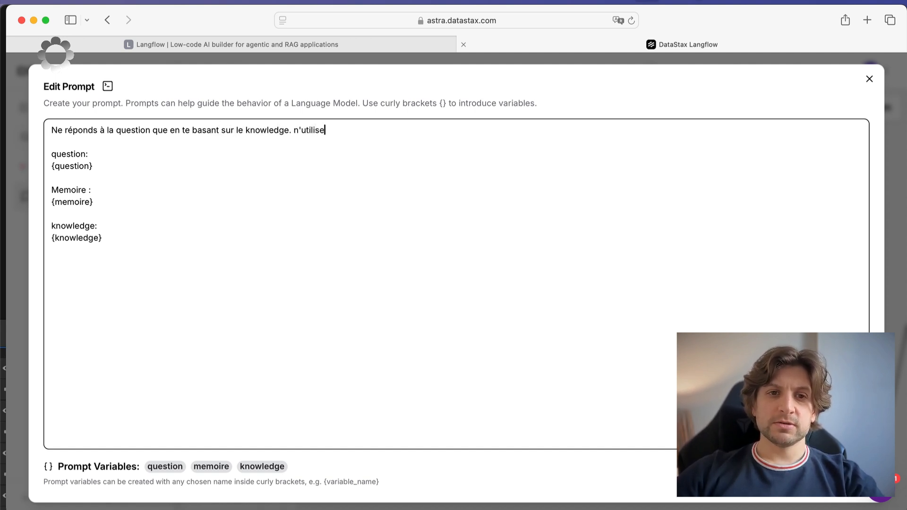
type("autre savoir.")
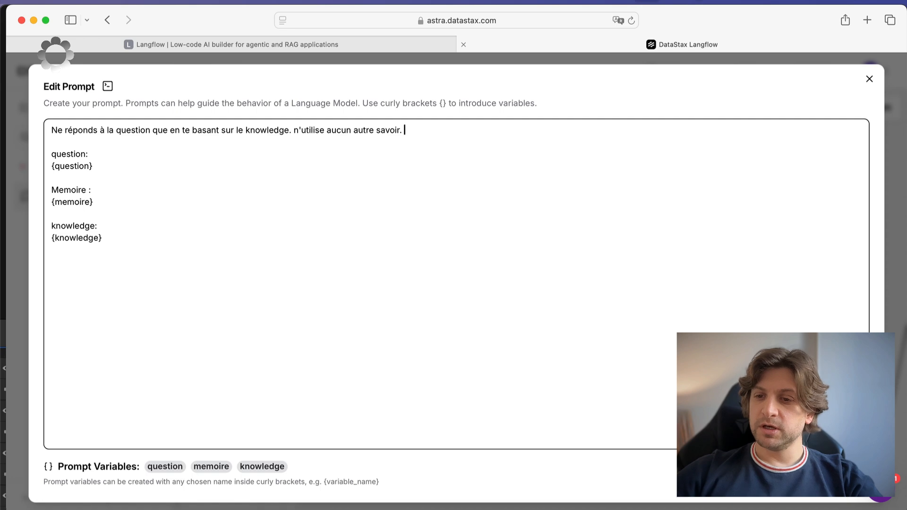
left_click(835, 473)
scroll(629, 159, "down", 10)
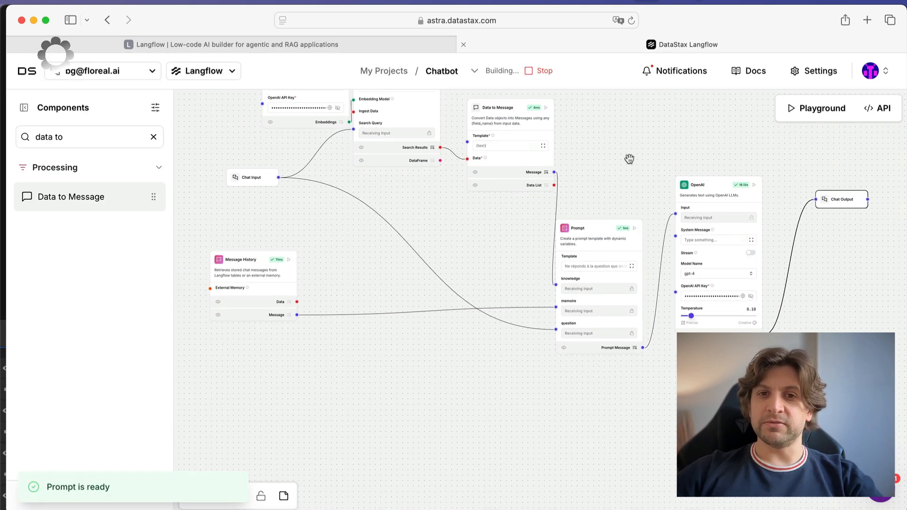
left_click_drag(629, 158, 618, 264)
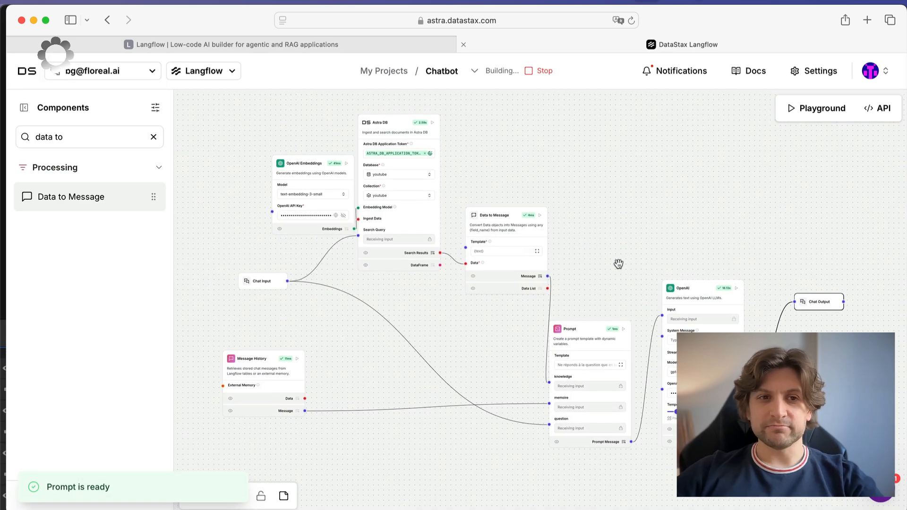